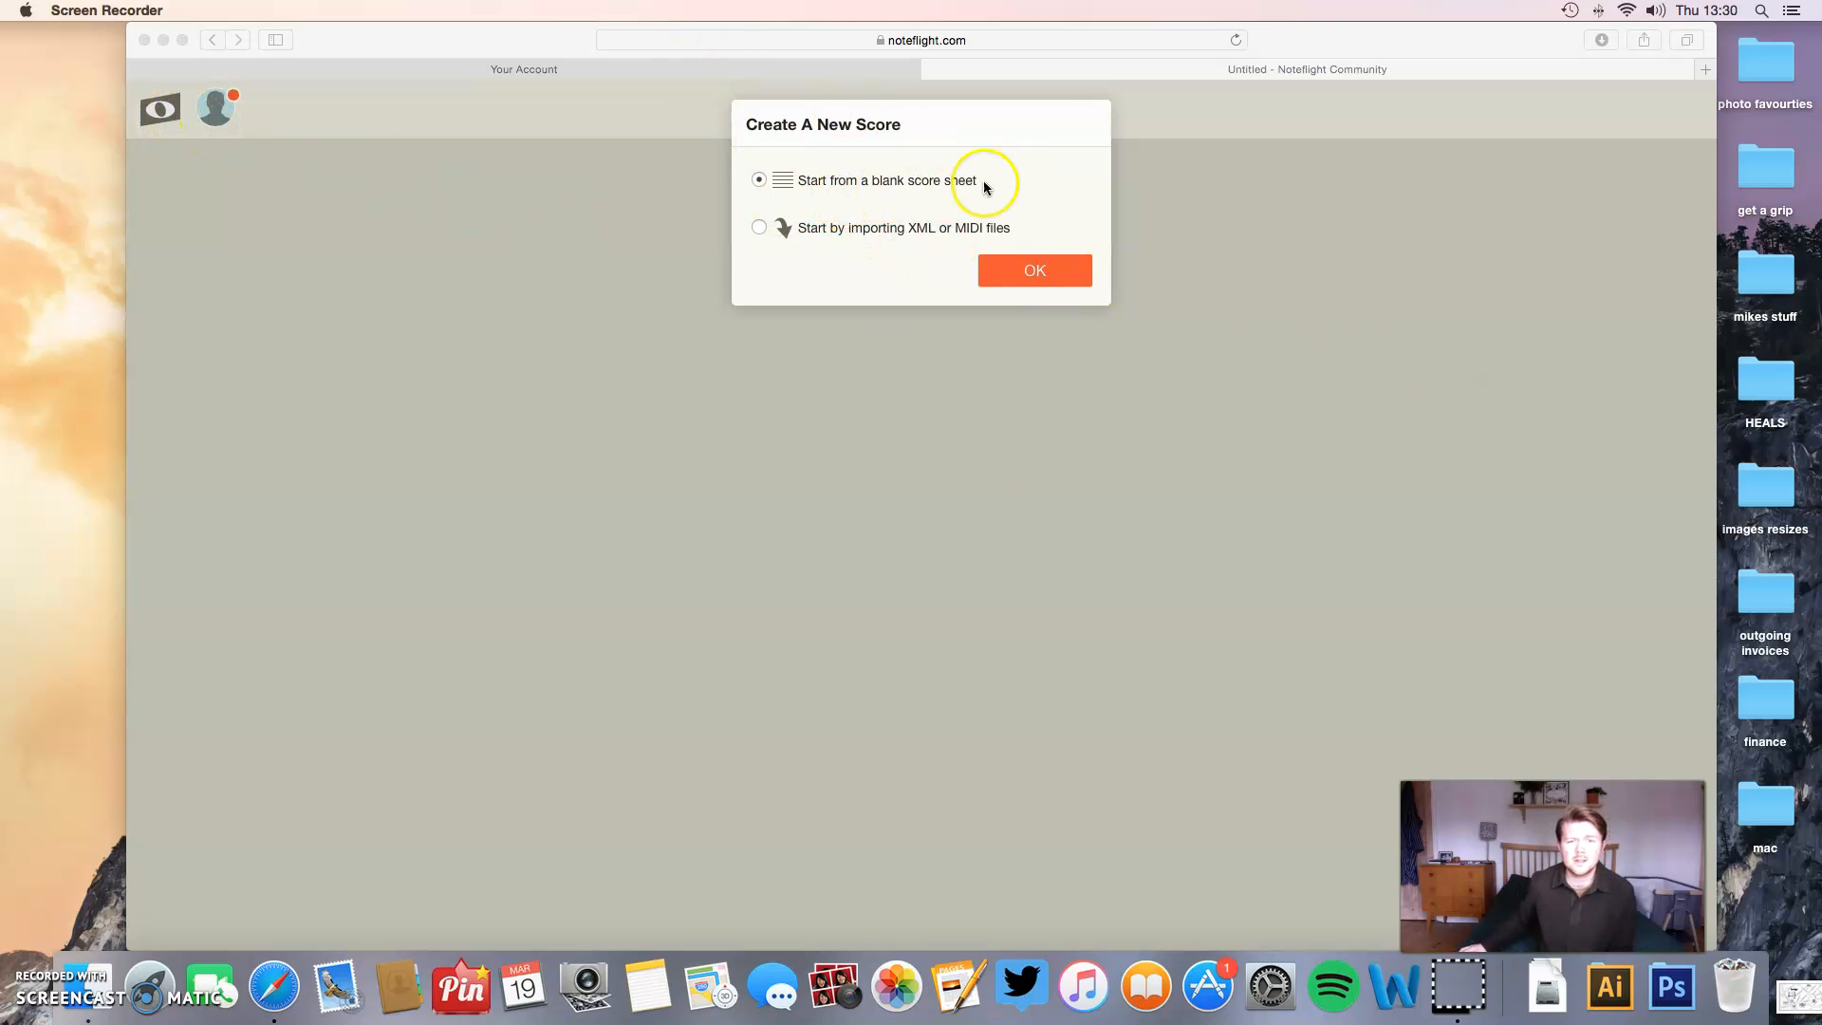
# - Create a new score starting from a blank score sheet
pyautogui.click(1040, 277)
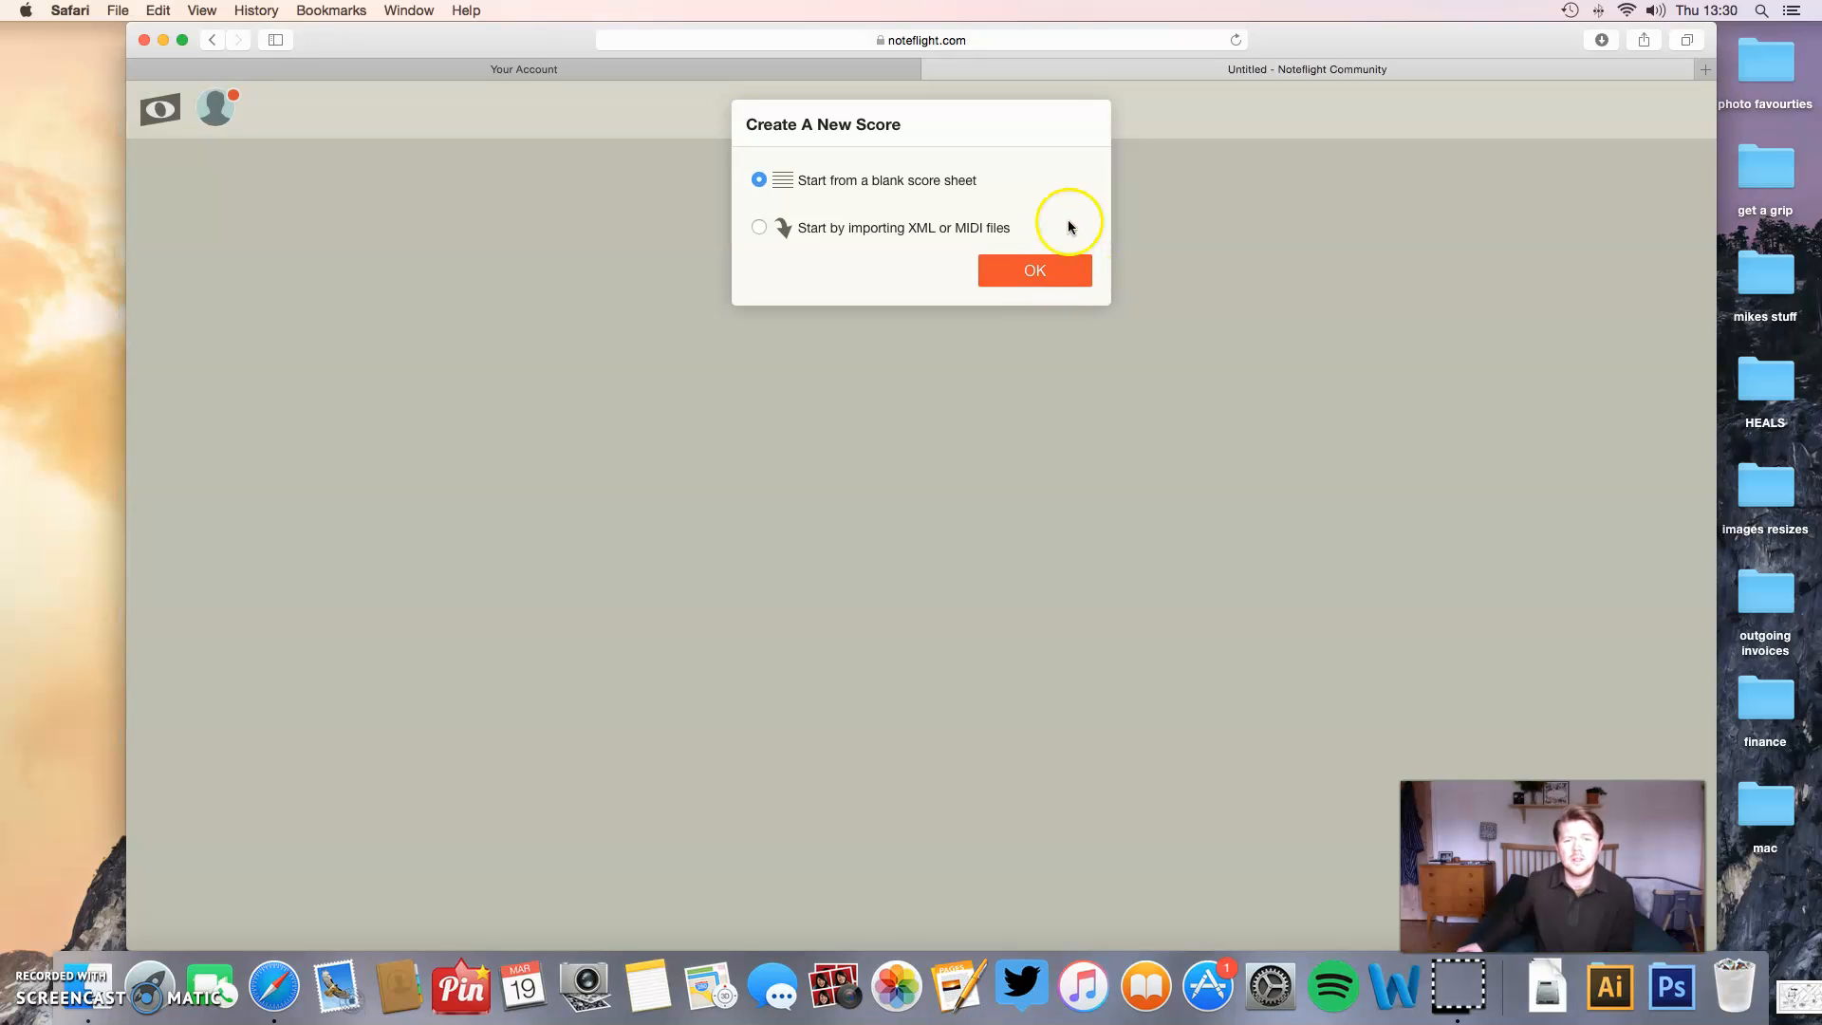
pyautogui.click(1038, 274)
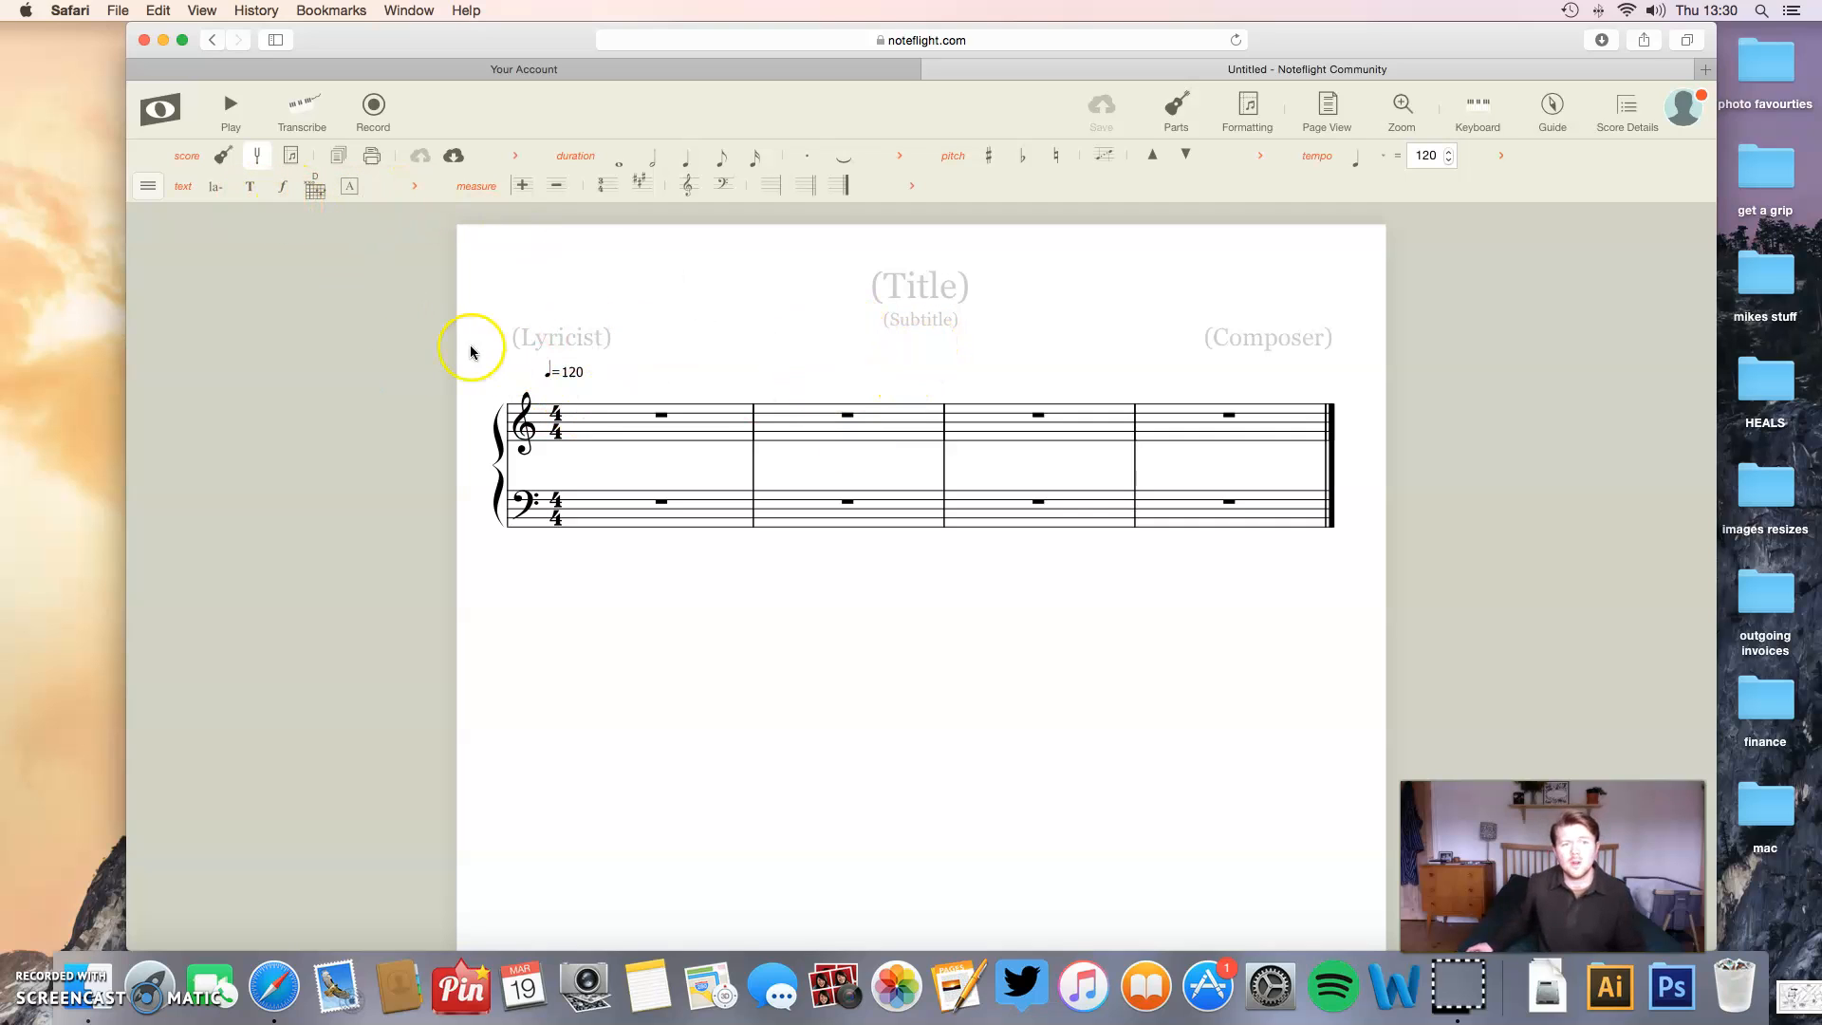
# - Show the rhythm and ornament tool groups in the toolbar and hide both again
pyautogui.click(147, 187)
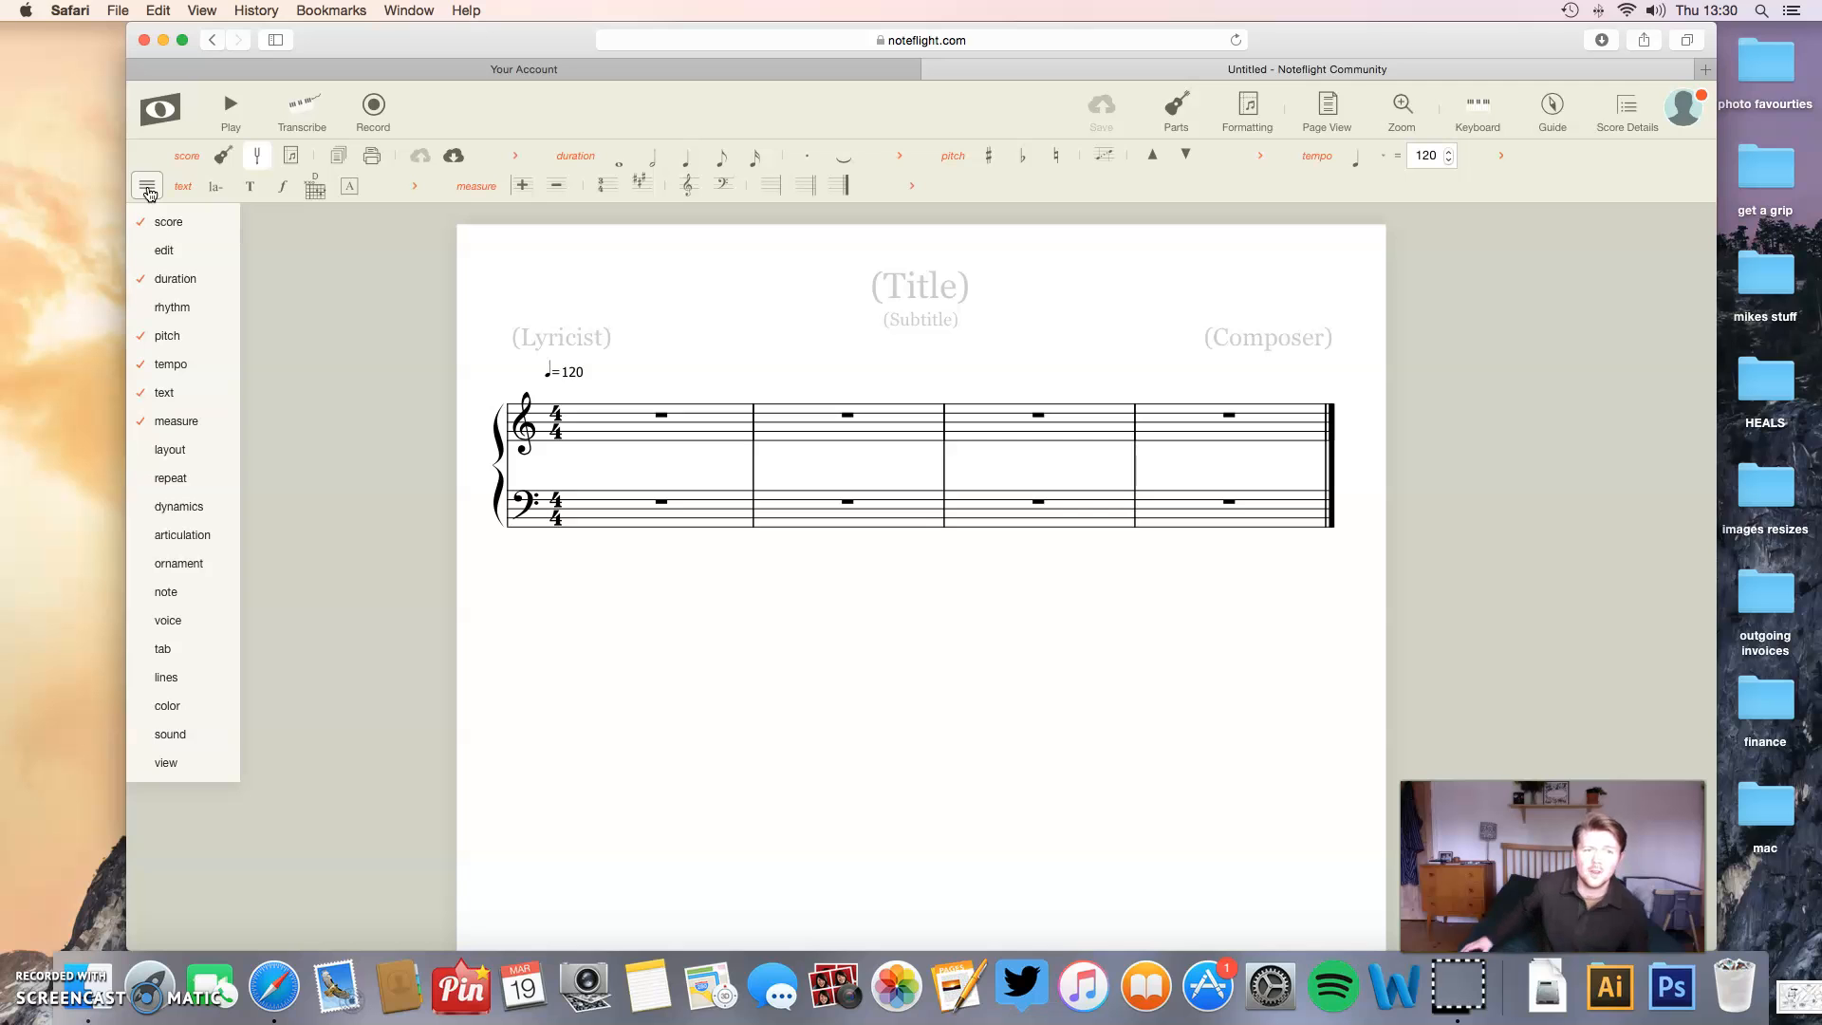
pyautogui.click(143, 229)
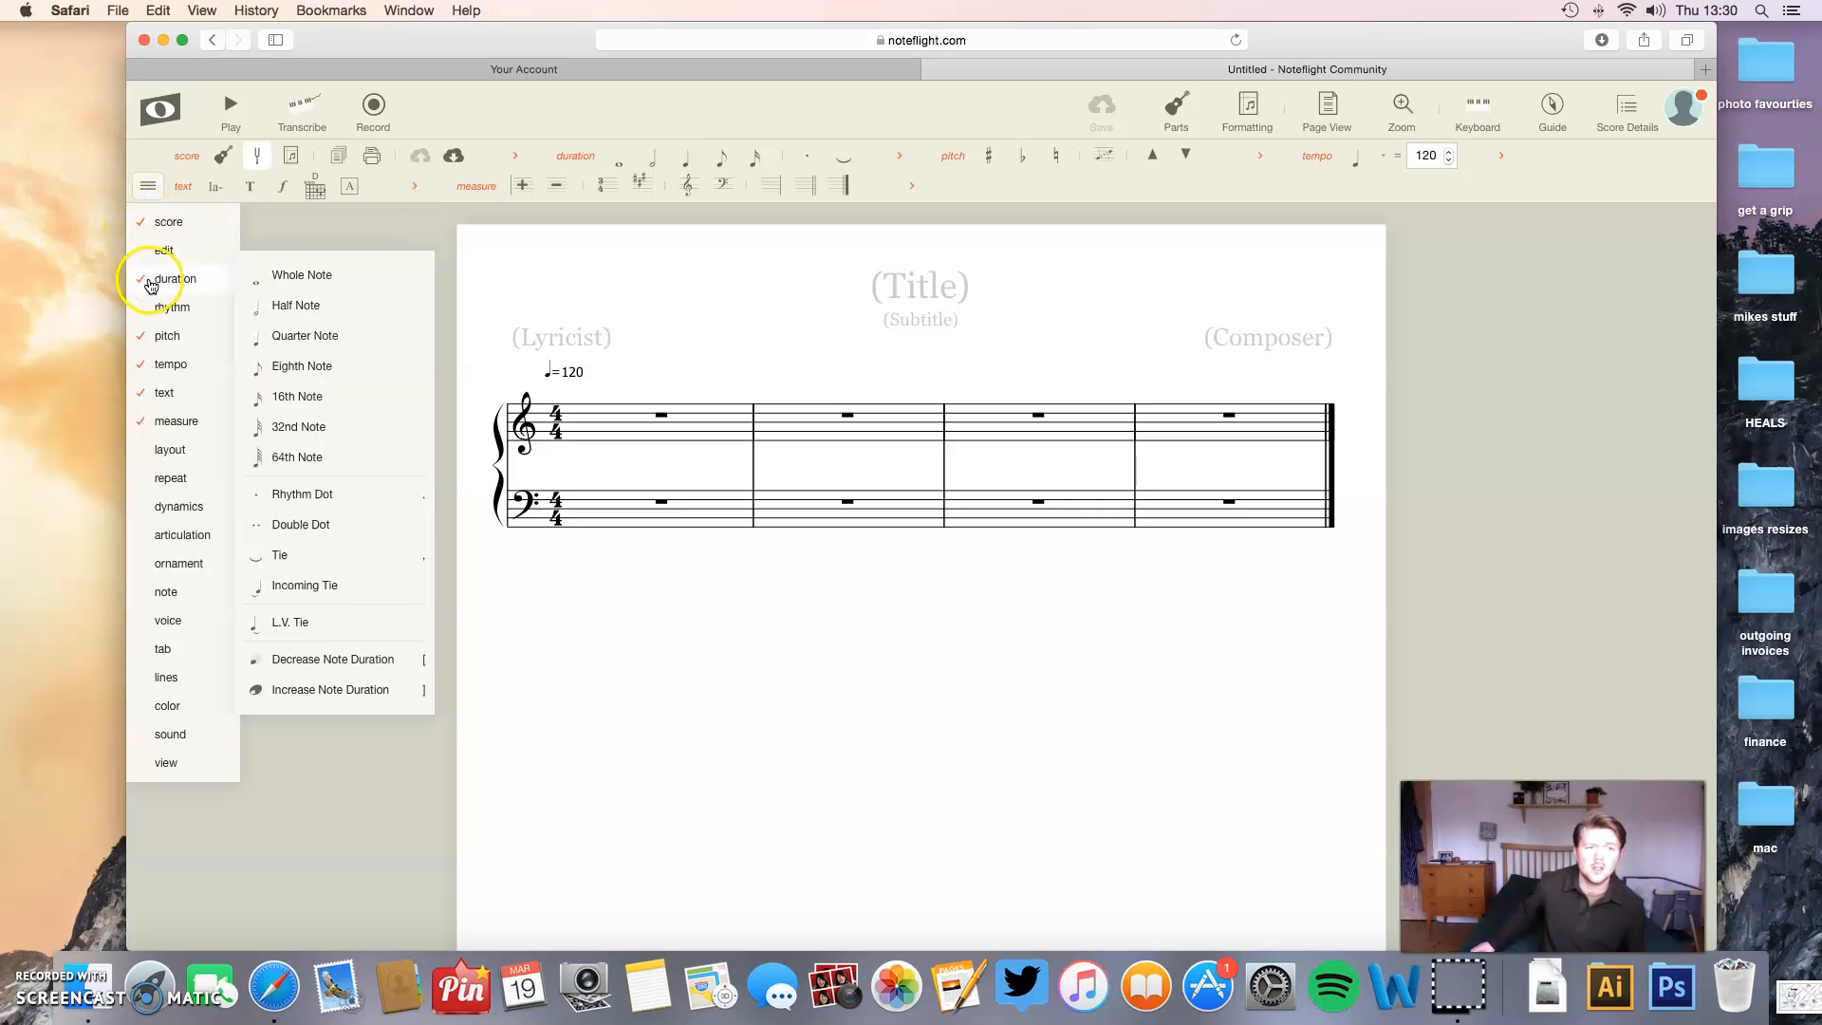
pyautogui.moveTo(169, 364)
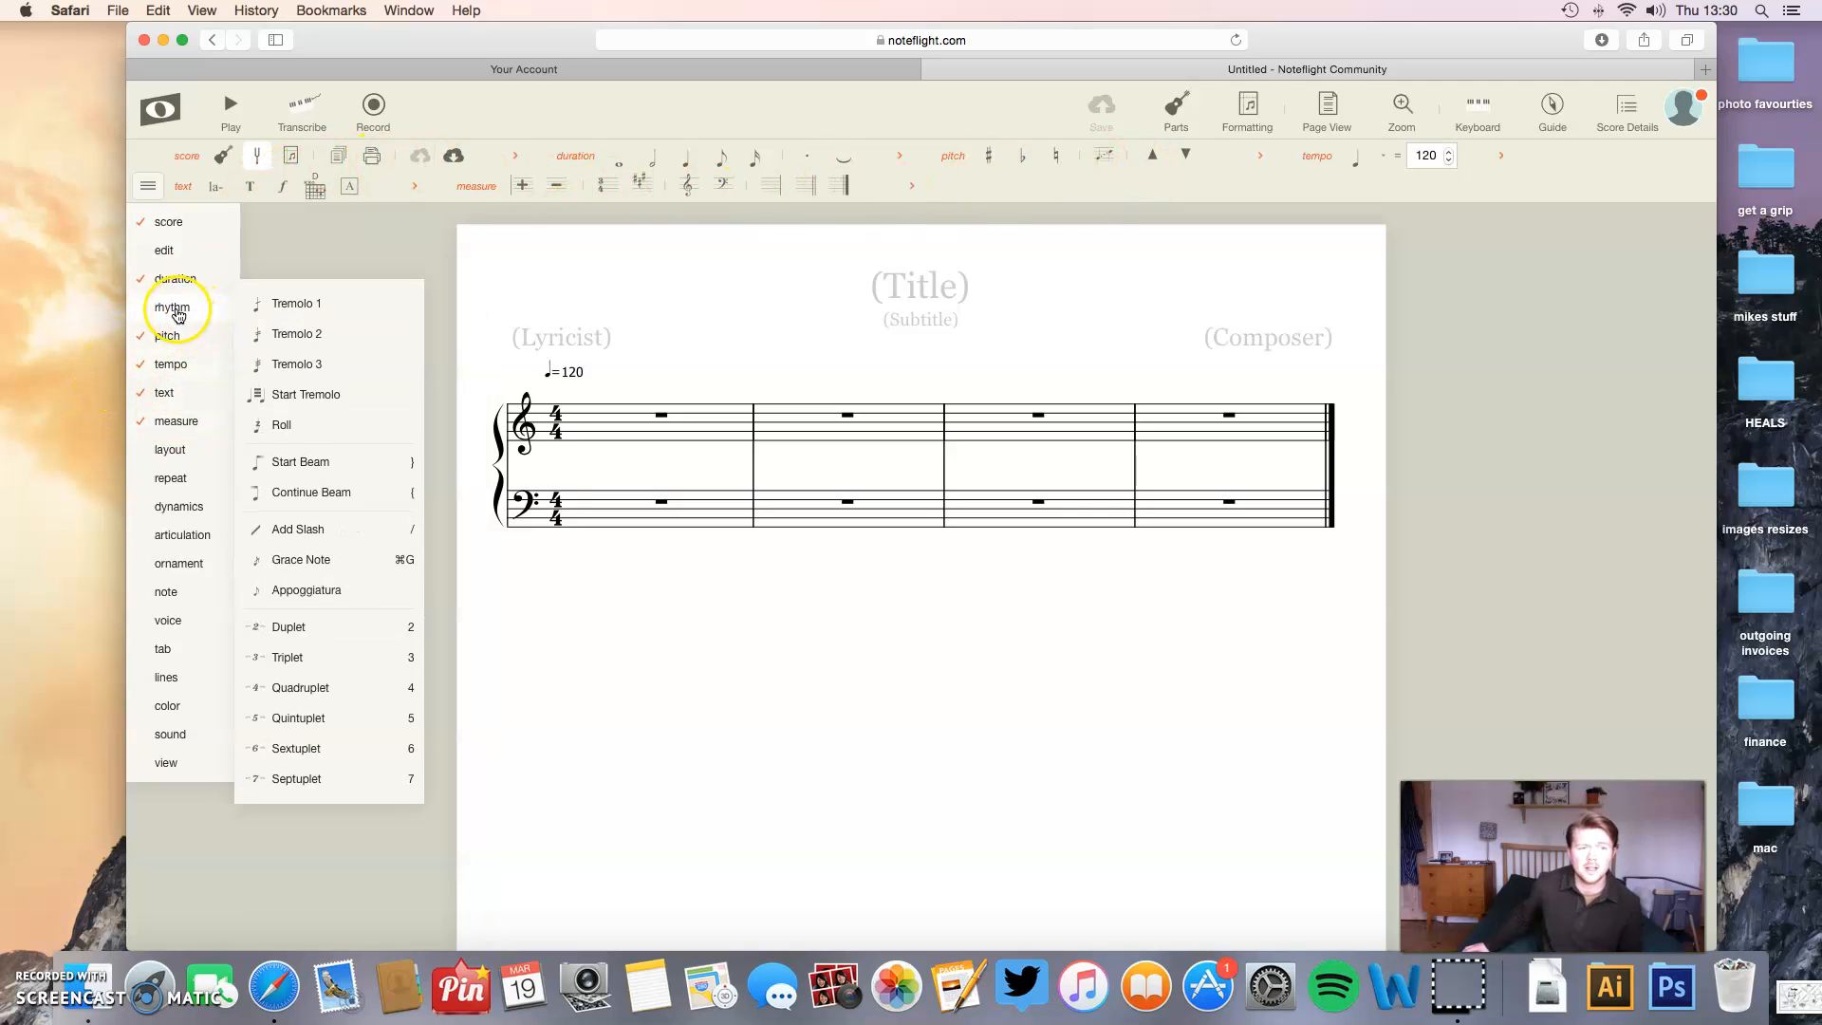
pyautogui.click(171, 307)
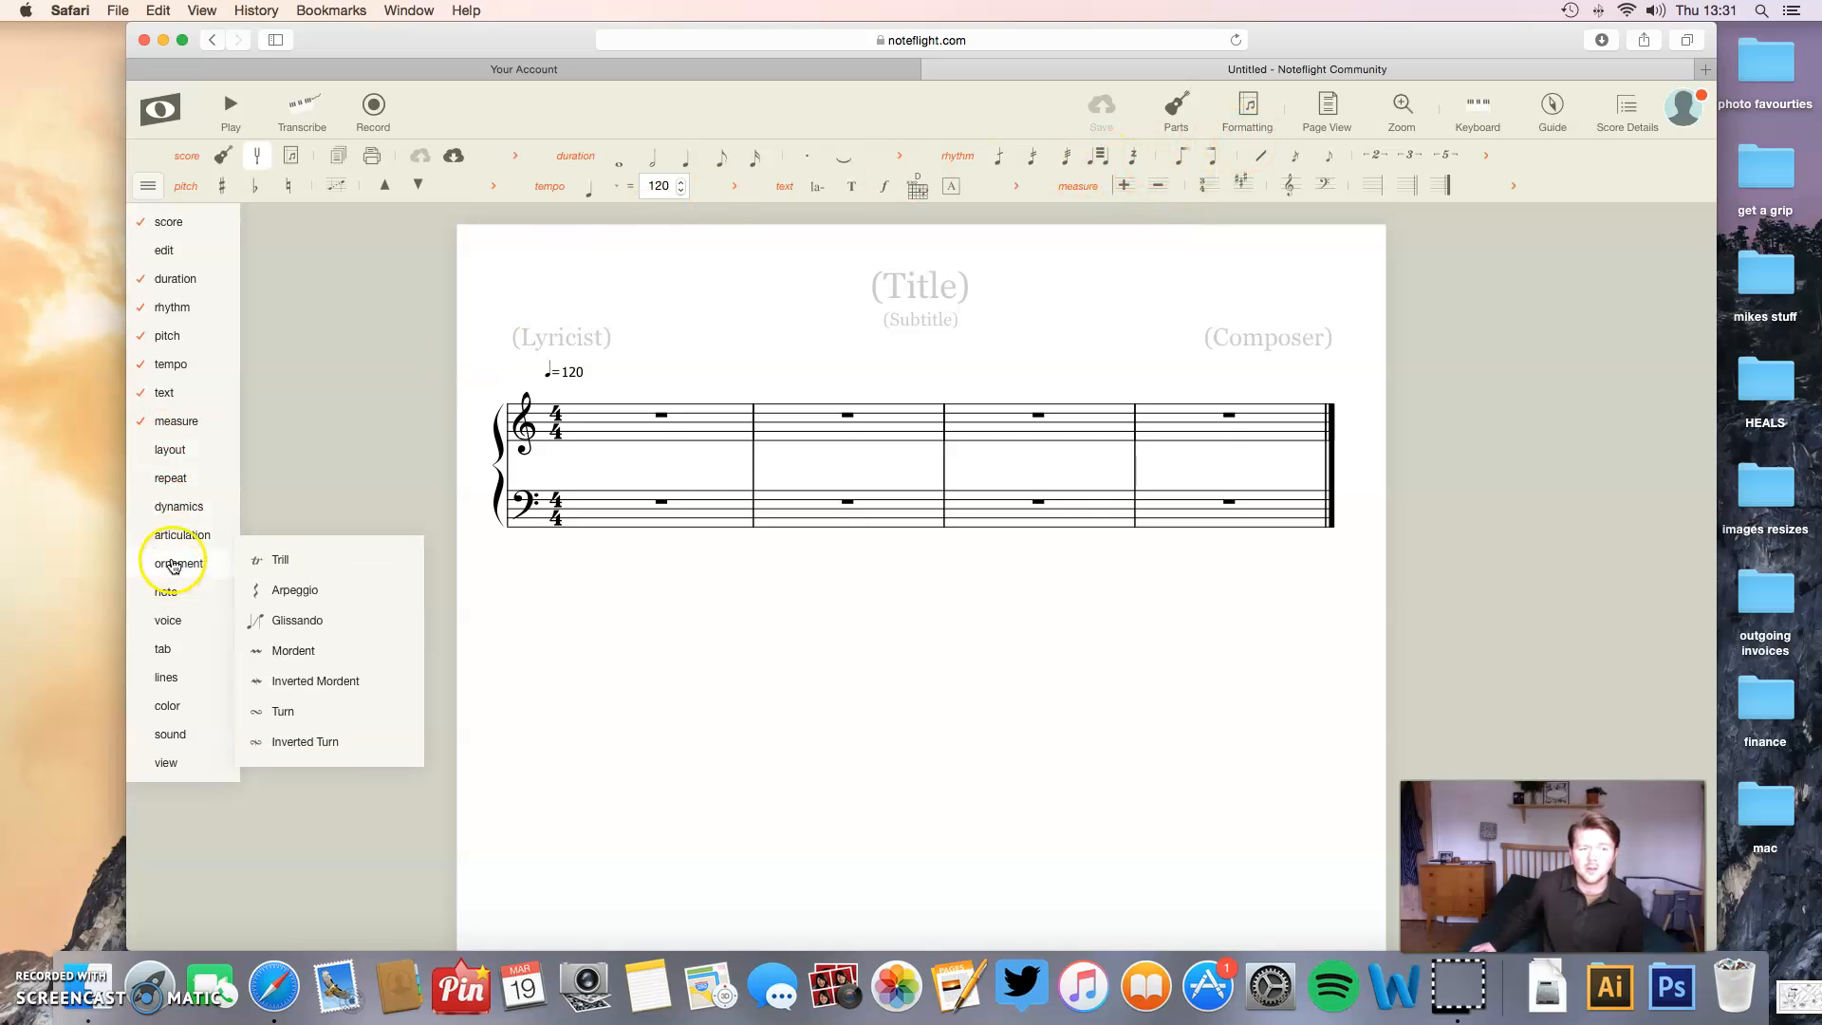
pyautogui.click(171, 570)
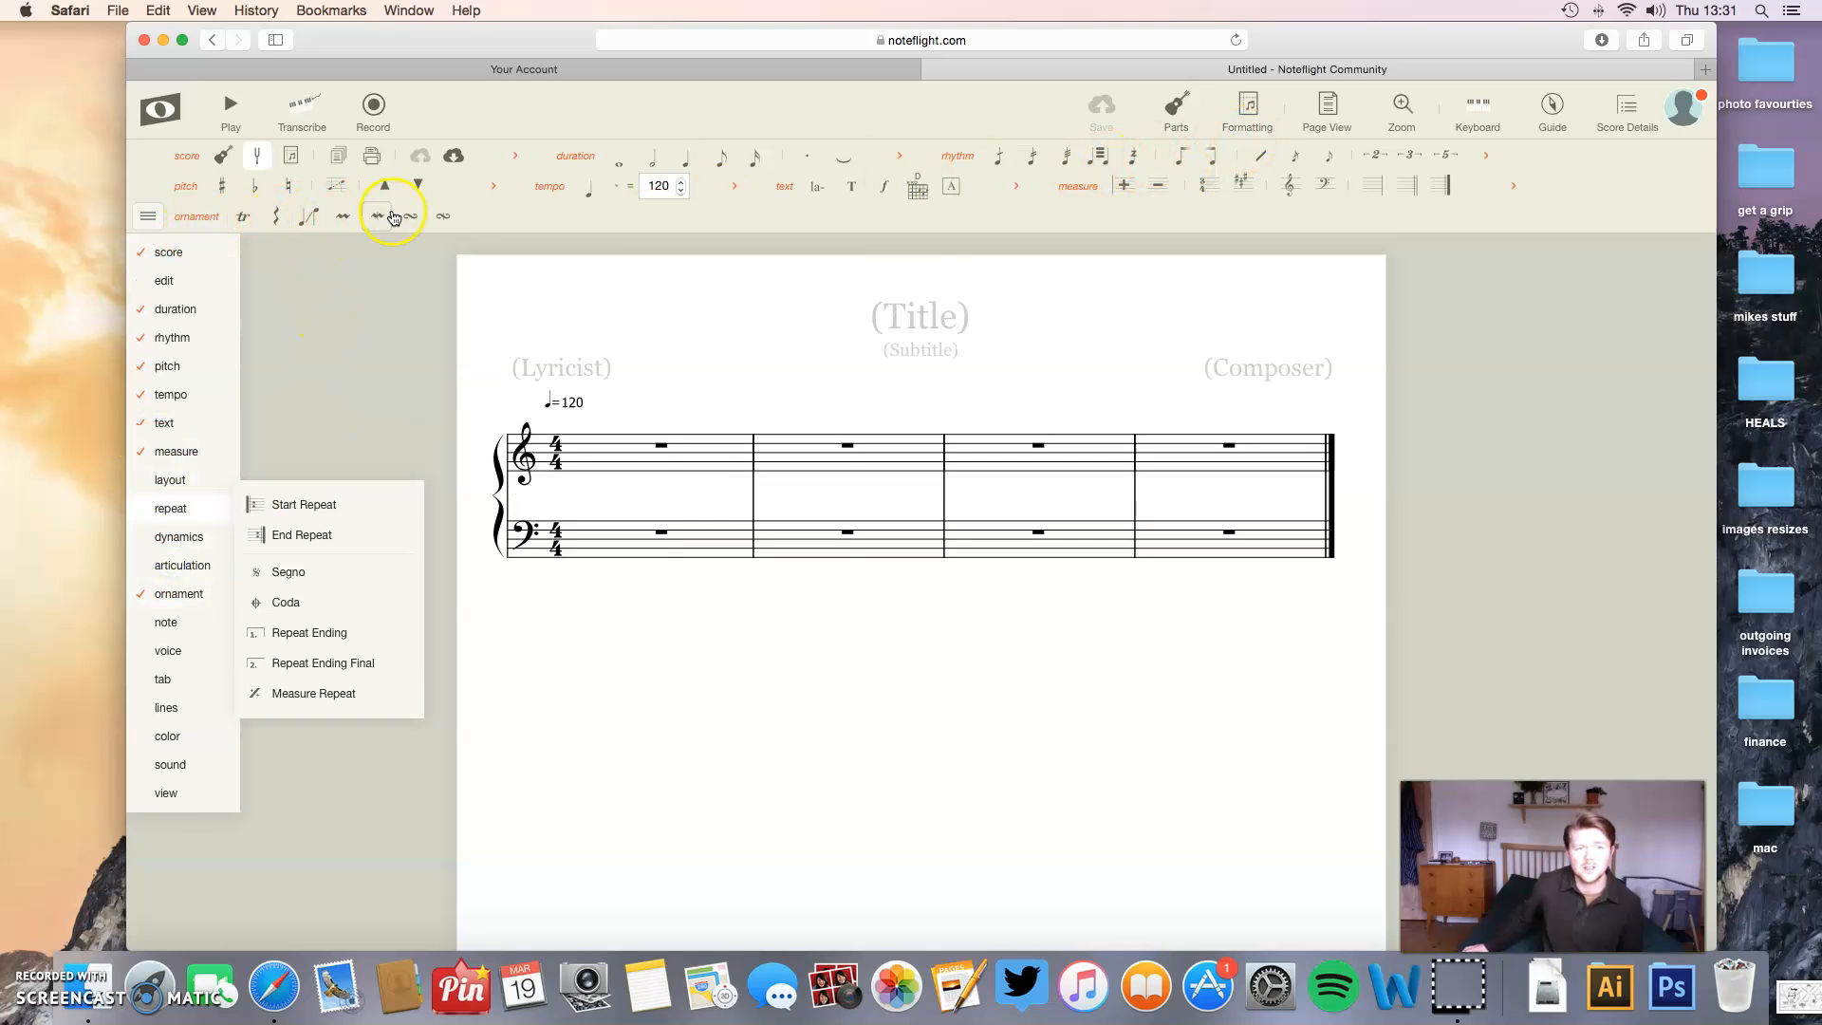
pyautogui.click(191, 591)
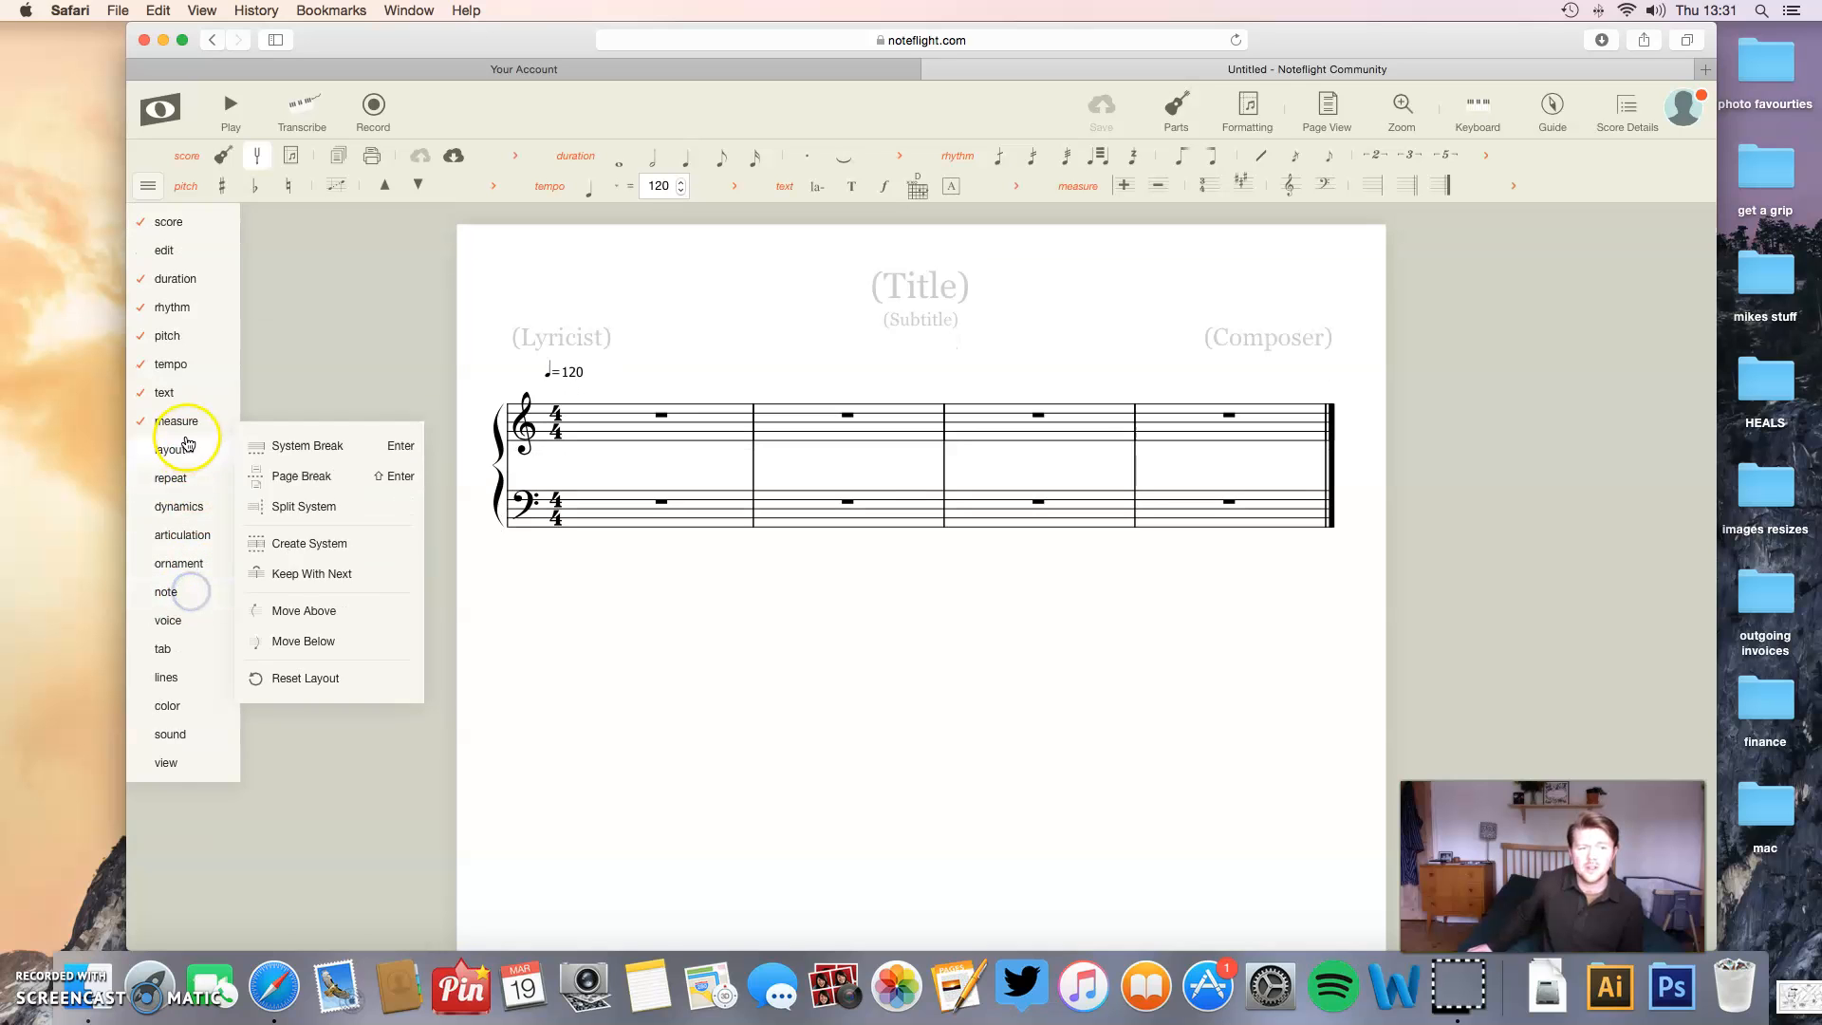
pyautogui.click(189, 311)
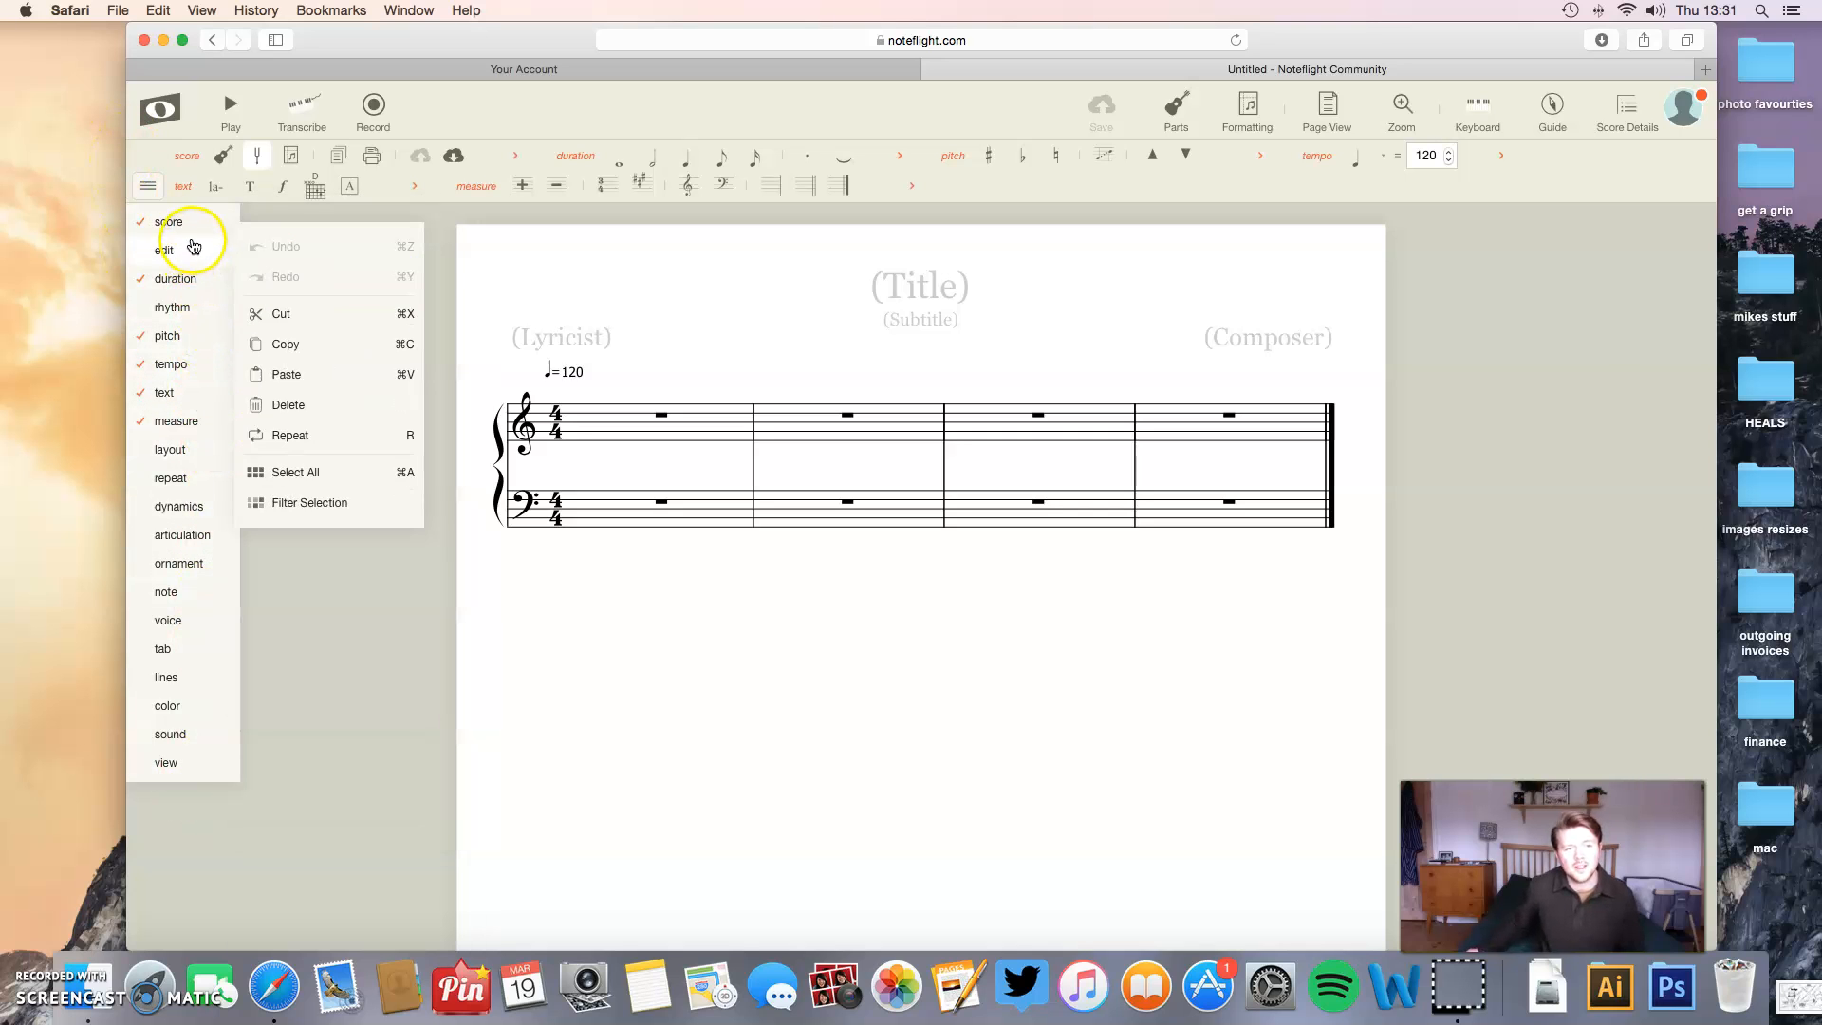
# - Look through the tool group list and expand the score tools to view the additional ones, collapsing them again
pyautogui.moveTo(180, 769)
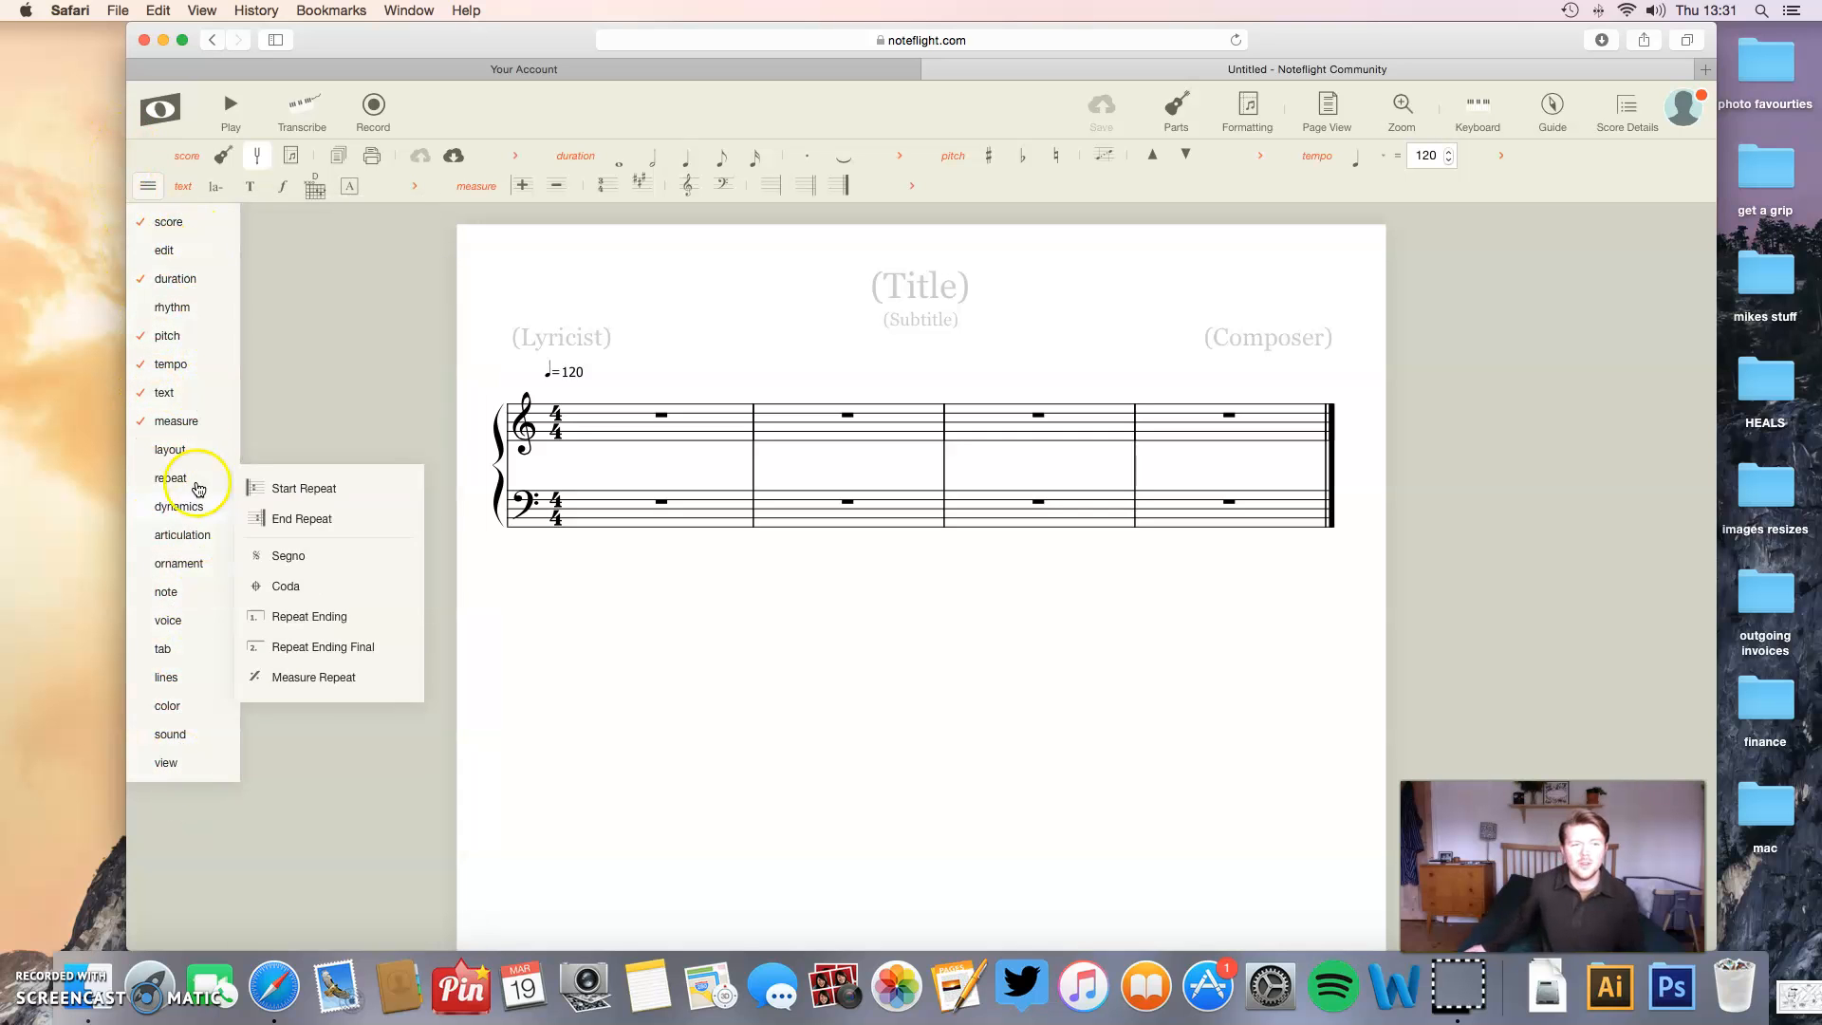
pyautogui.moveTo(196, 236)
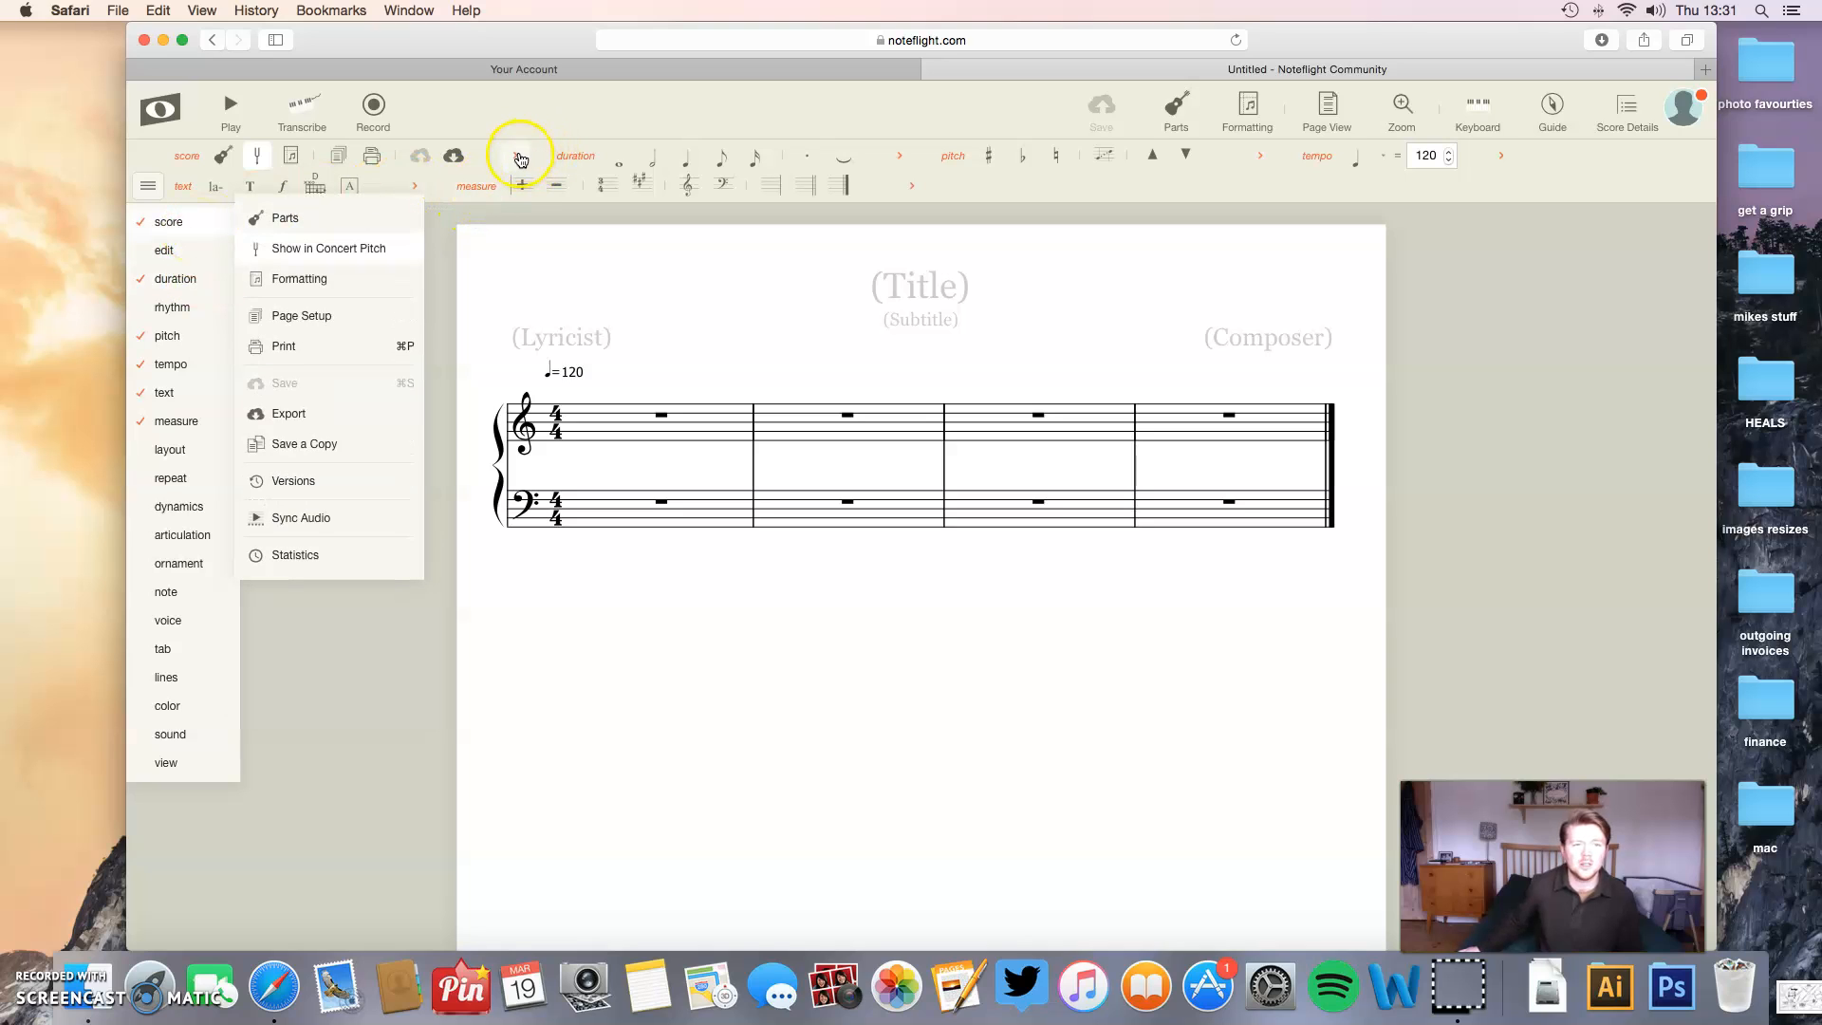
pyautogui.click(520, 155)
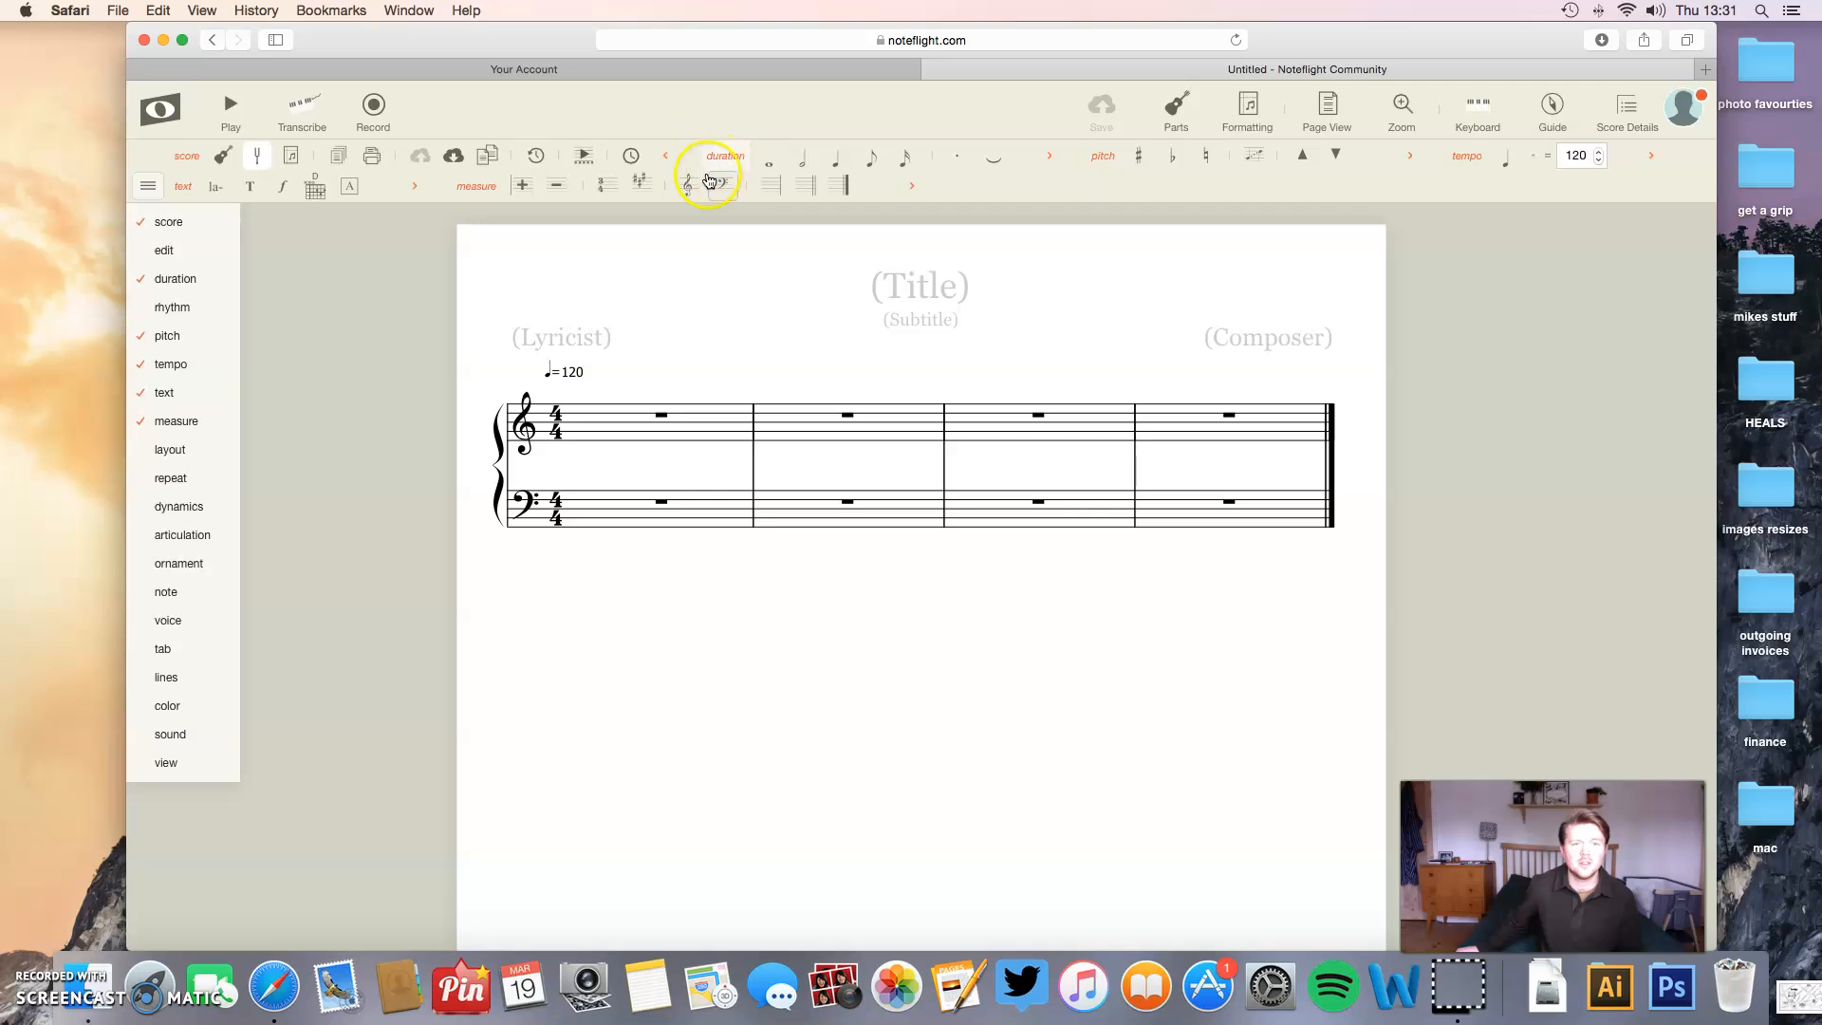
pyautogui.click(666, 156)
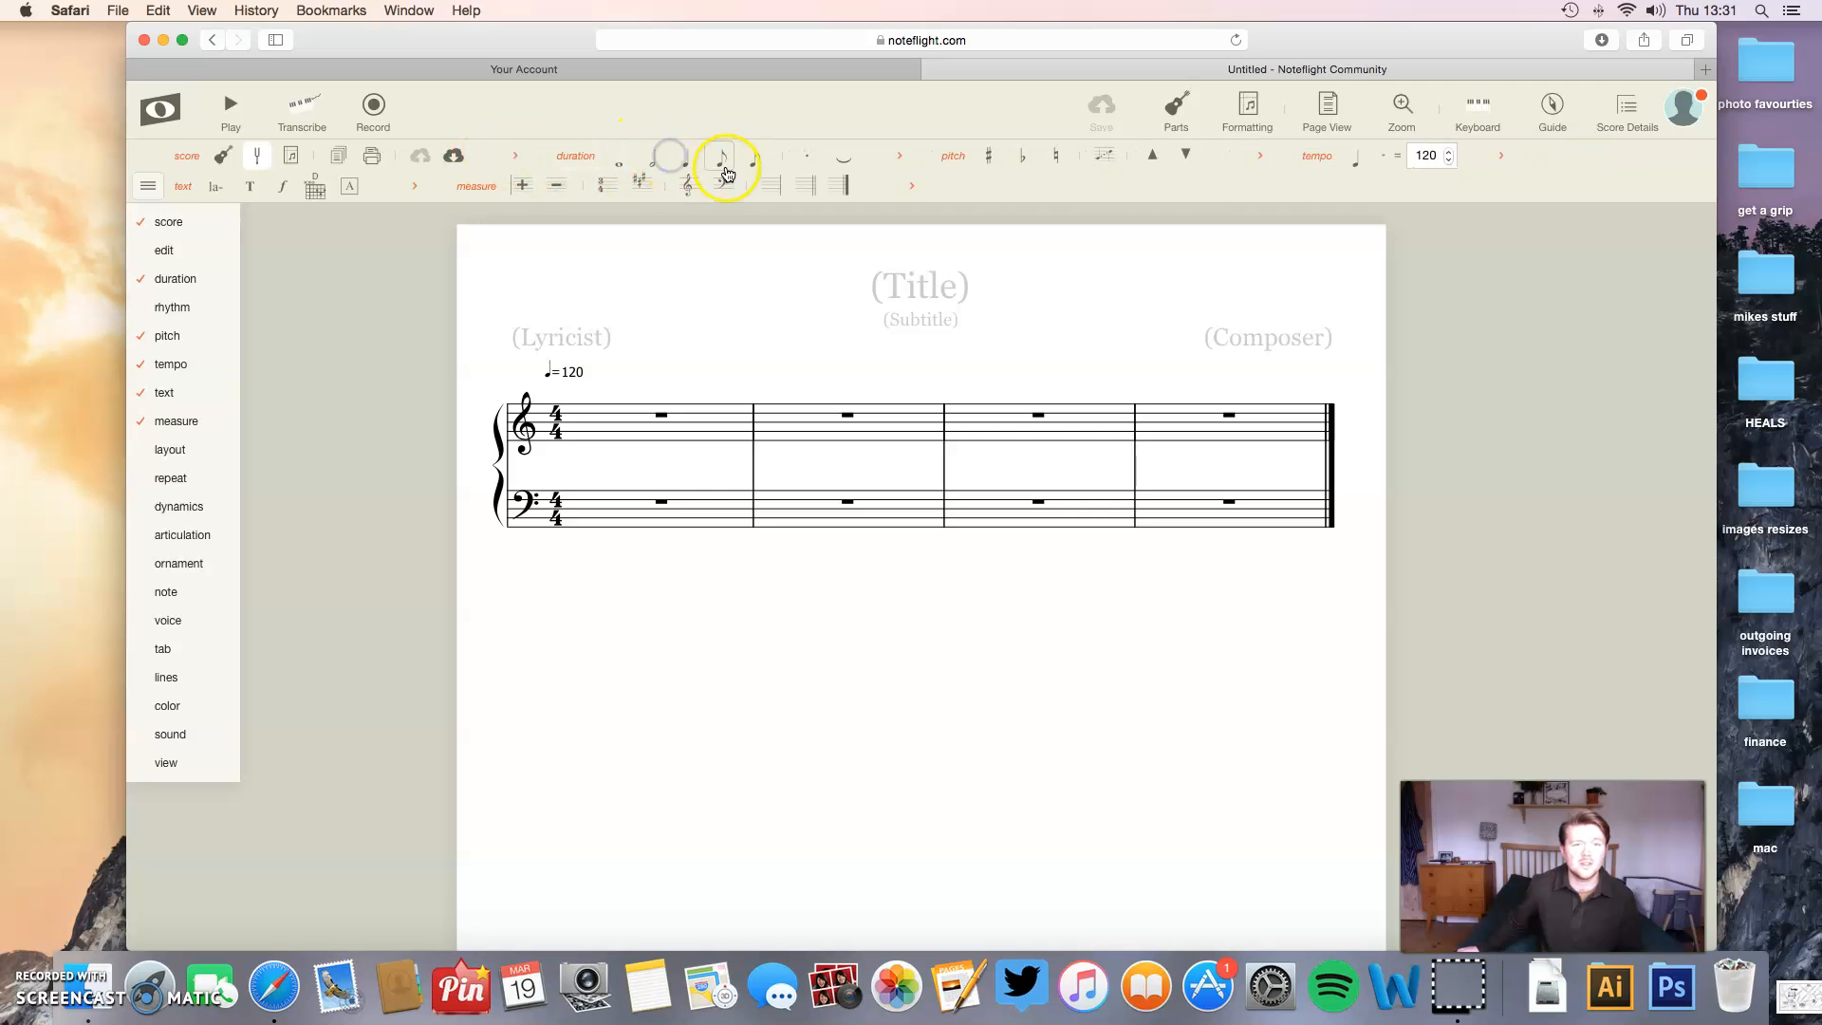
pyautogui.moveTo(189, 313)
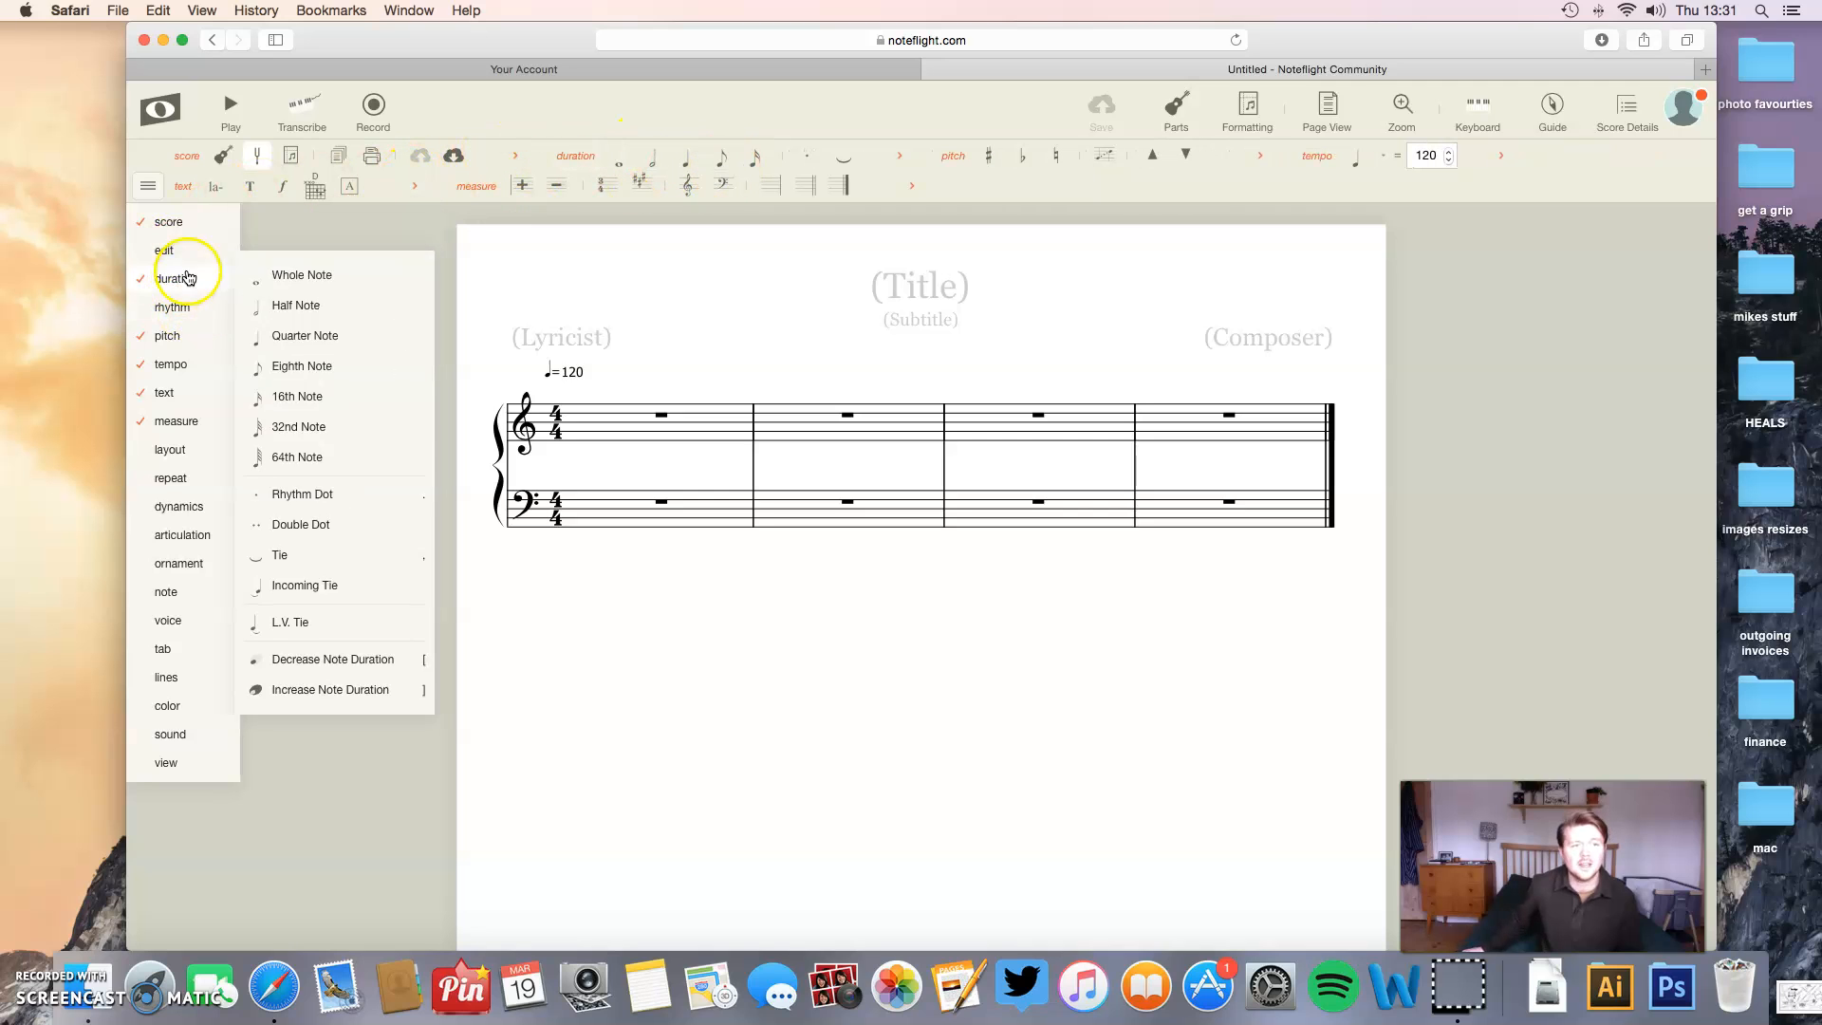
pyautogui.moveTo(140, 256)
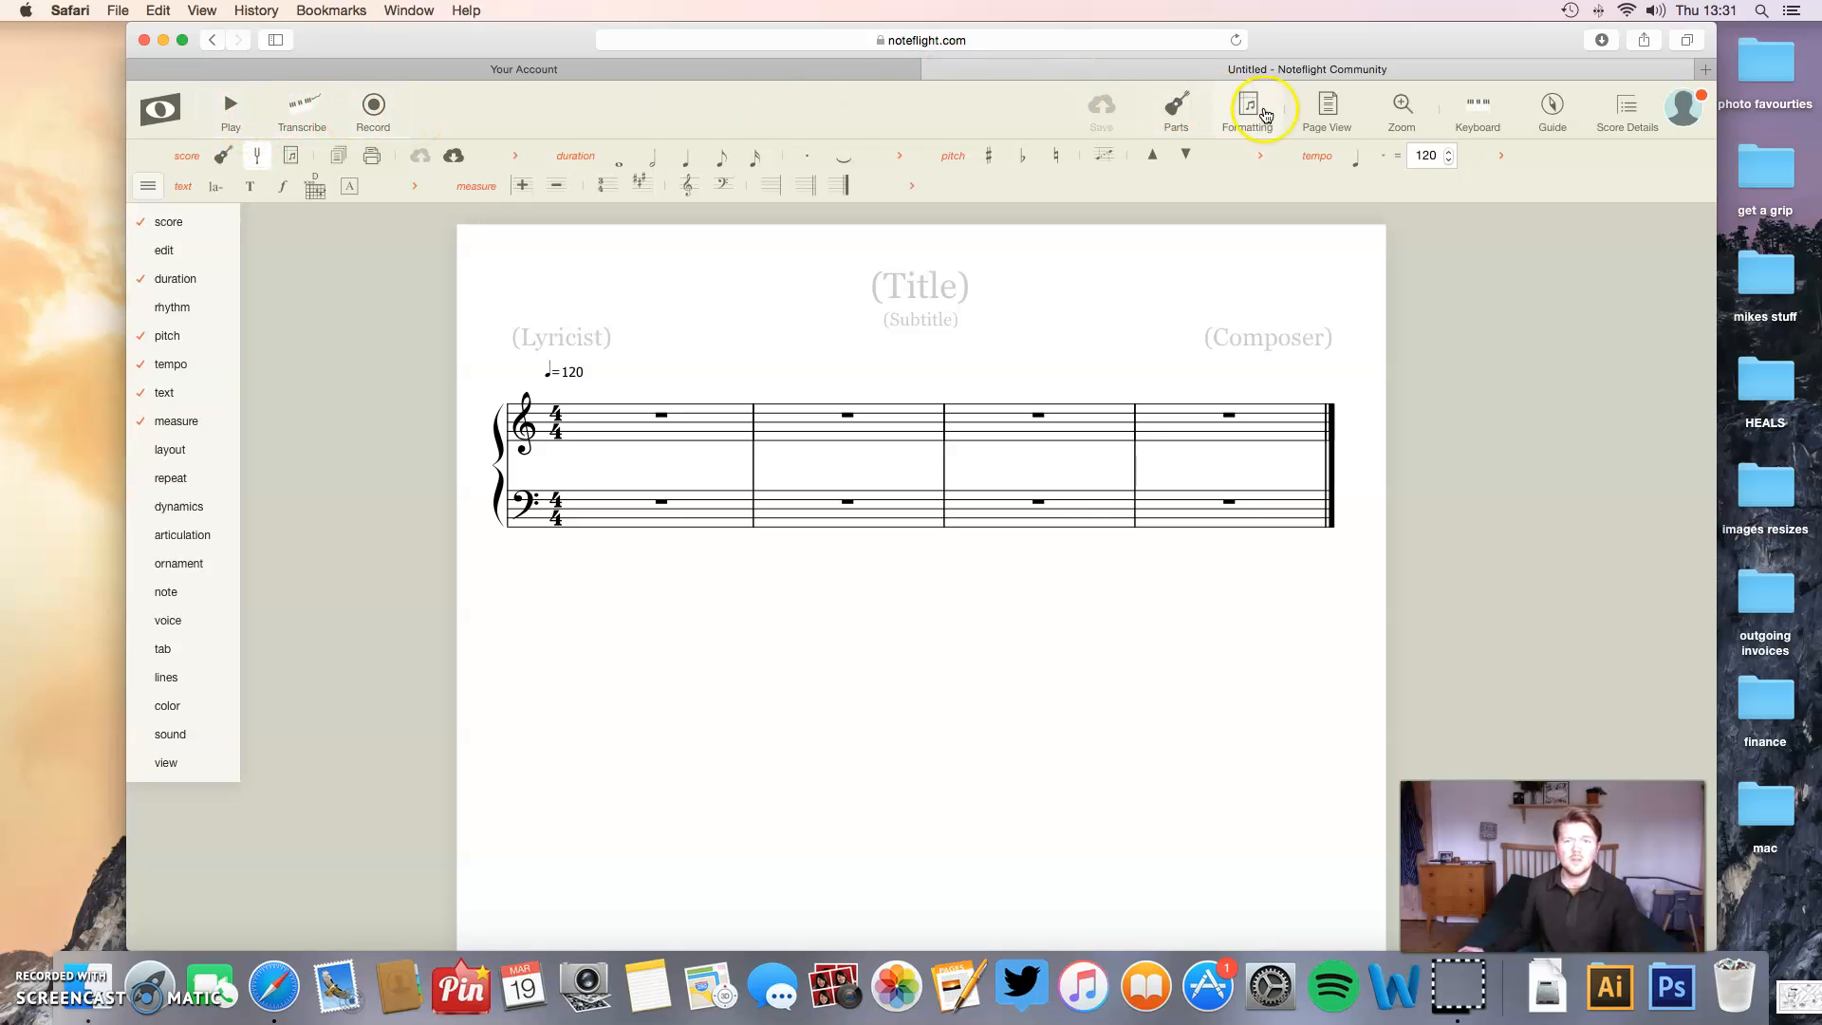
# - Show the on-screen piano keyboard and try out several notes from C4 upwards
pyautogui.click(1476, 114)
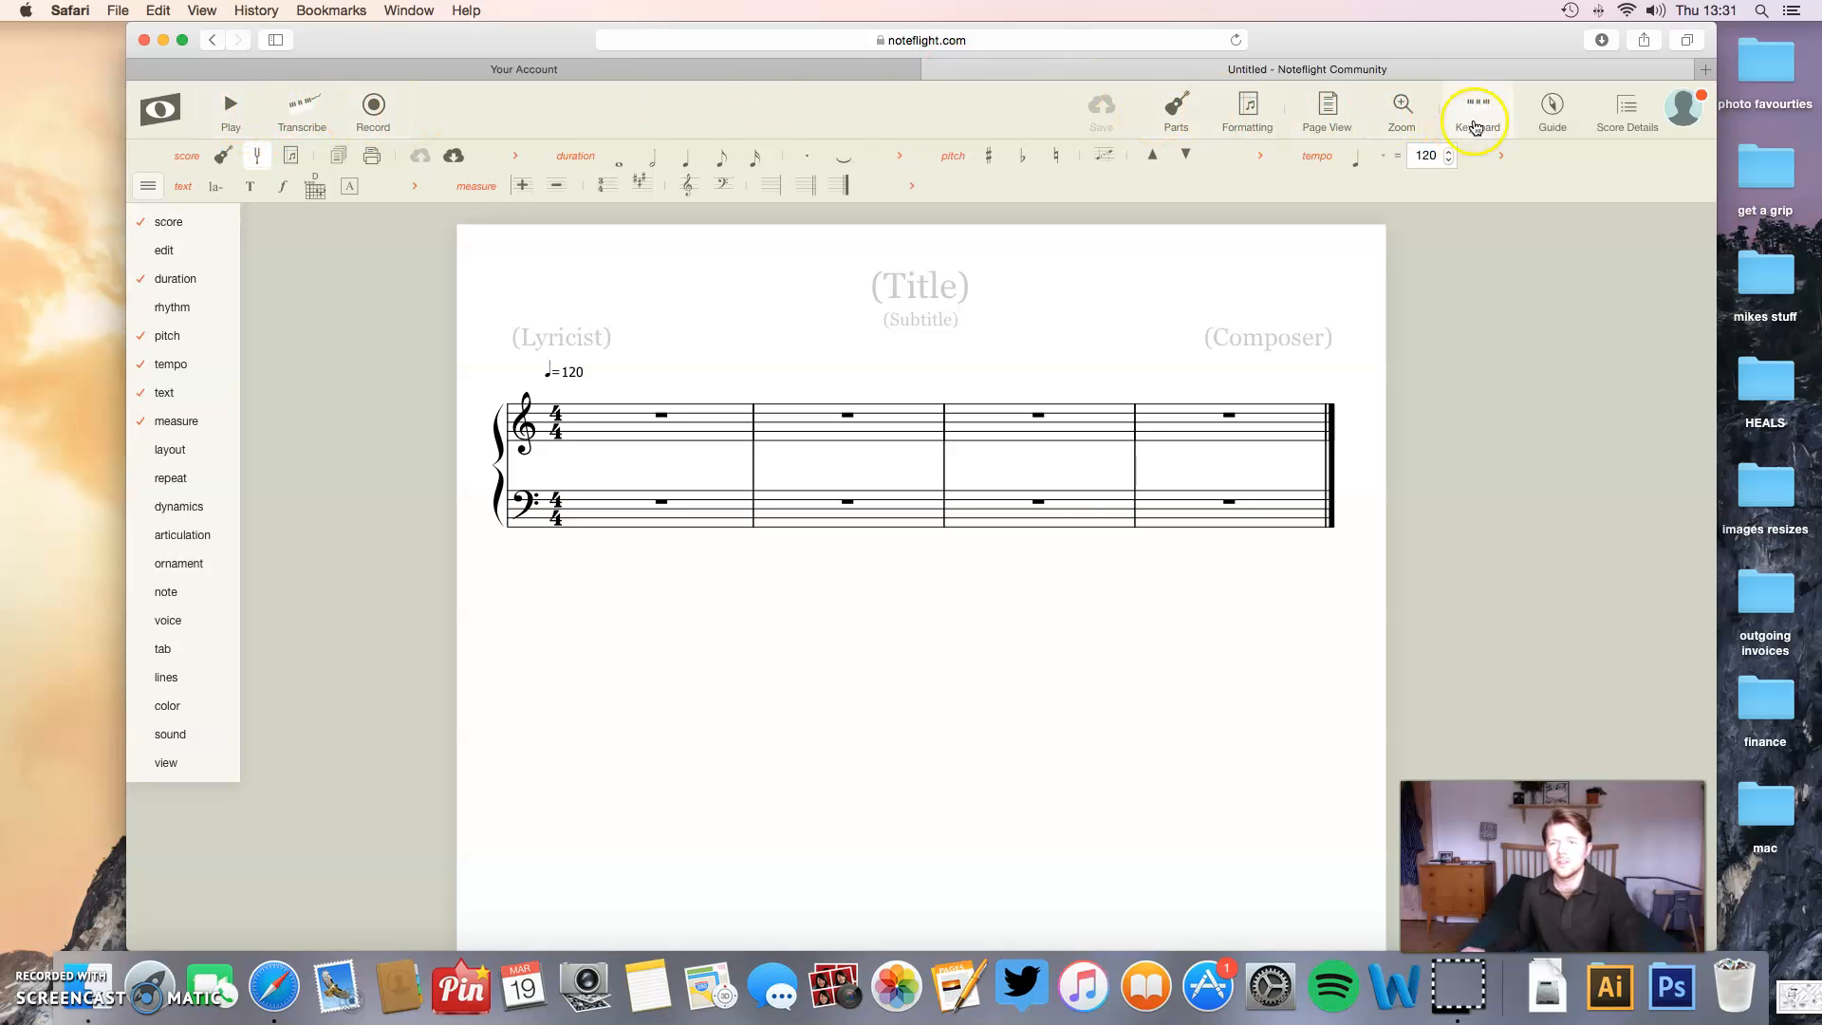
pyautogui.click(553, 903)
pyautogui.click(618, 903)
pyautogui.click(671, 902)
pyautogui.click(631, 908)
pyautogui.click(568, 914)
pyautogui.click(646, 913)
pyautogui.click(692, 917)
pyautogui.click(639, 917)
pyautogui.click(559, 920)
pyautogui.click(653, 867)
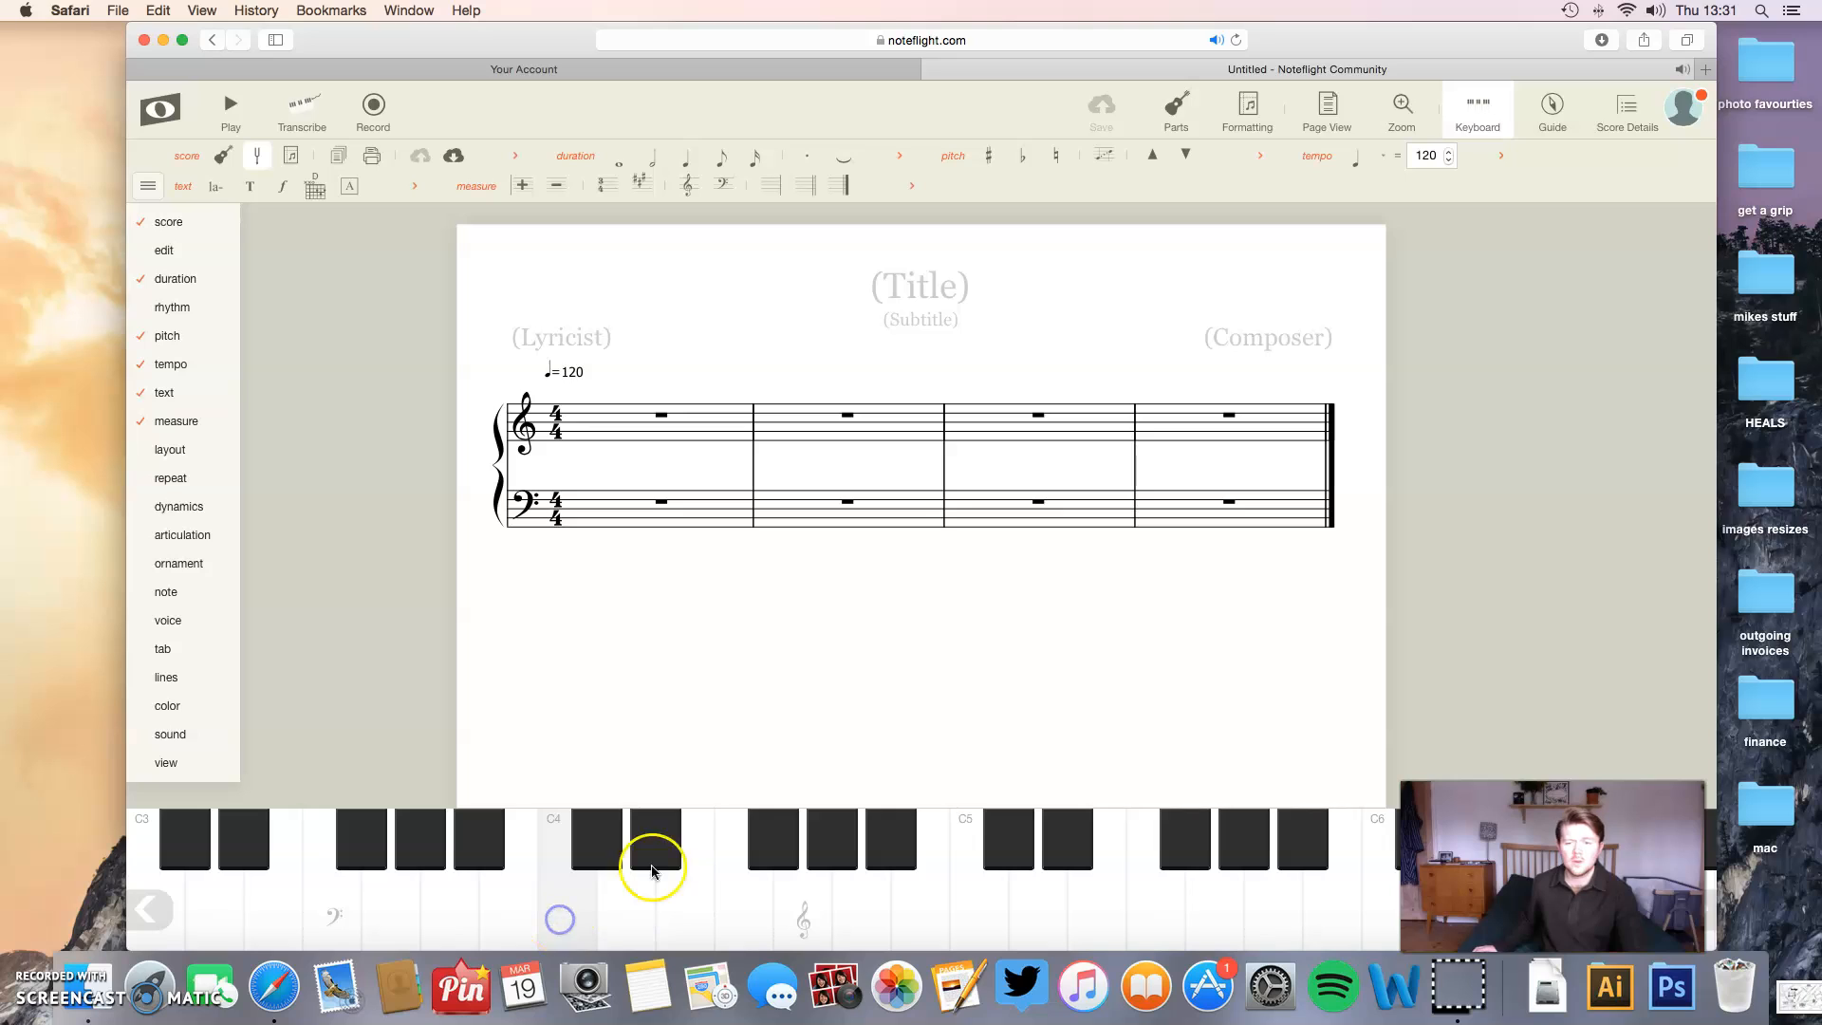
# - Try the keys marked with the treble and bass clefs and hide the on-screen keyboard
pyautogui.click(1478, 126)
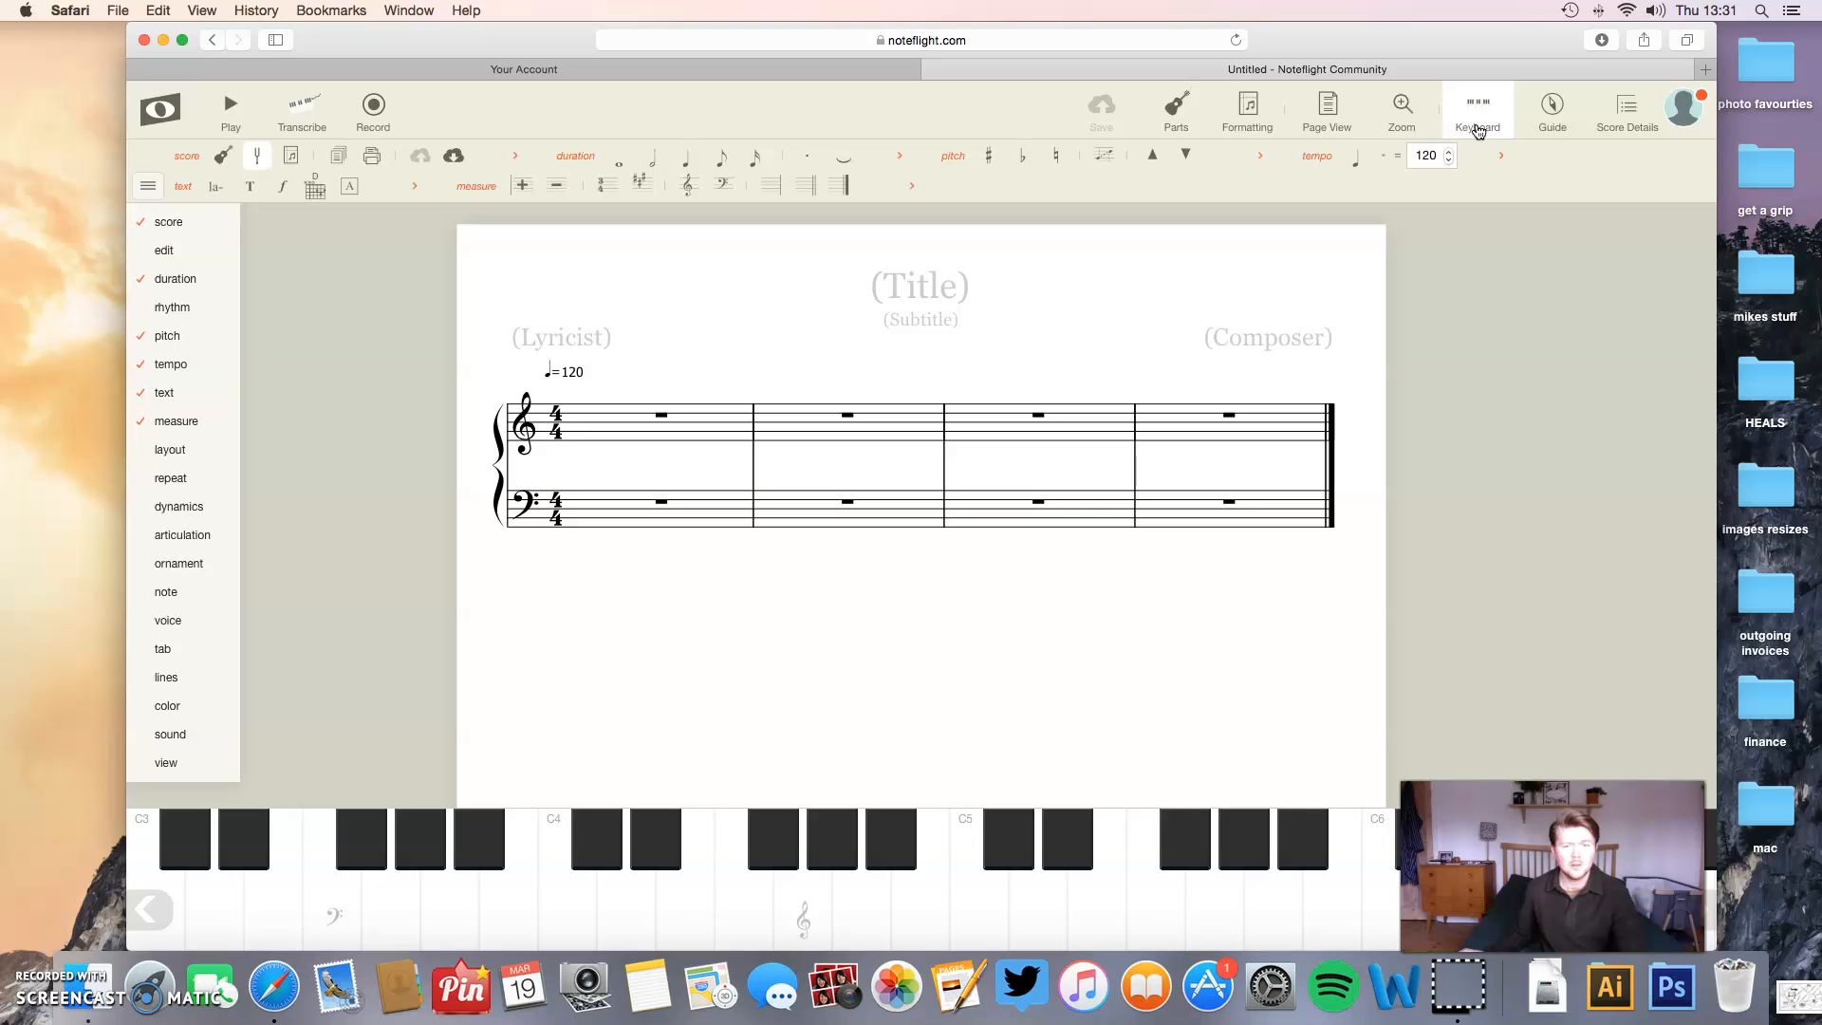
pyautogui.click(756, 925)
pyautogui.click(804, 922)
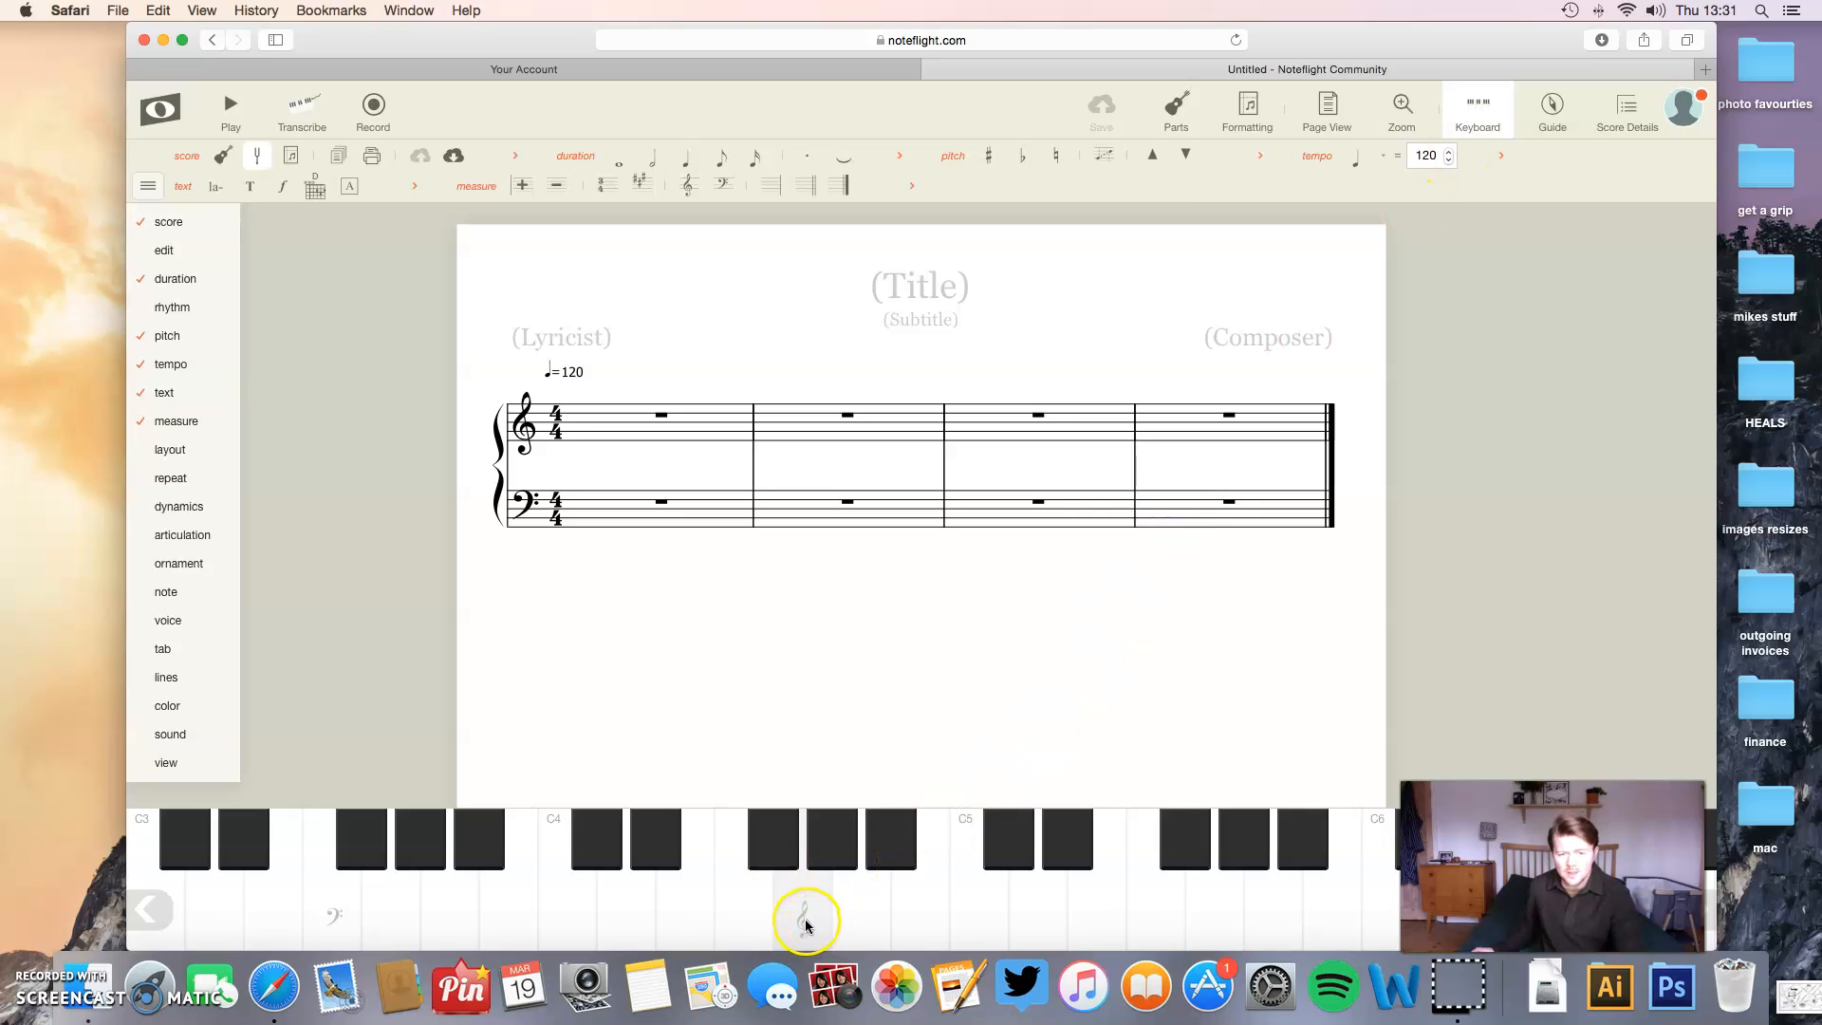
pyautogui.click(325, 928)
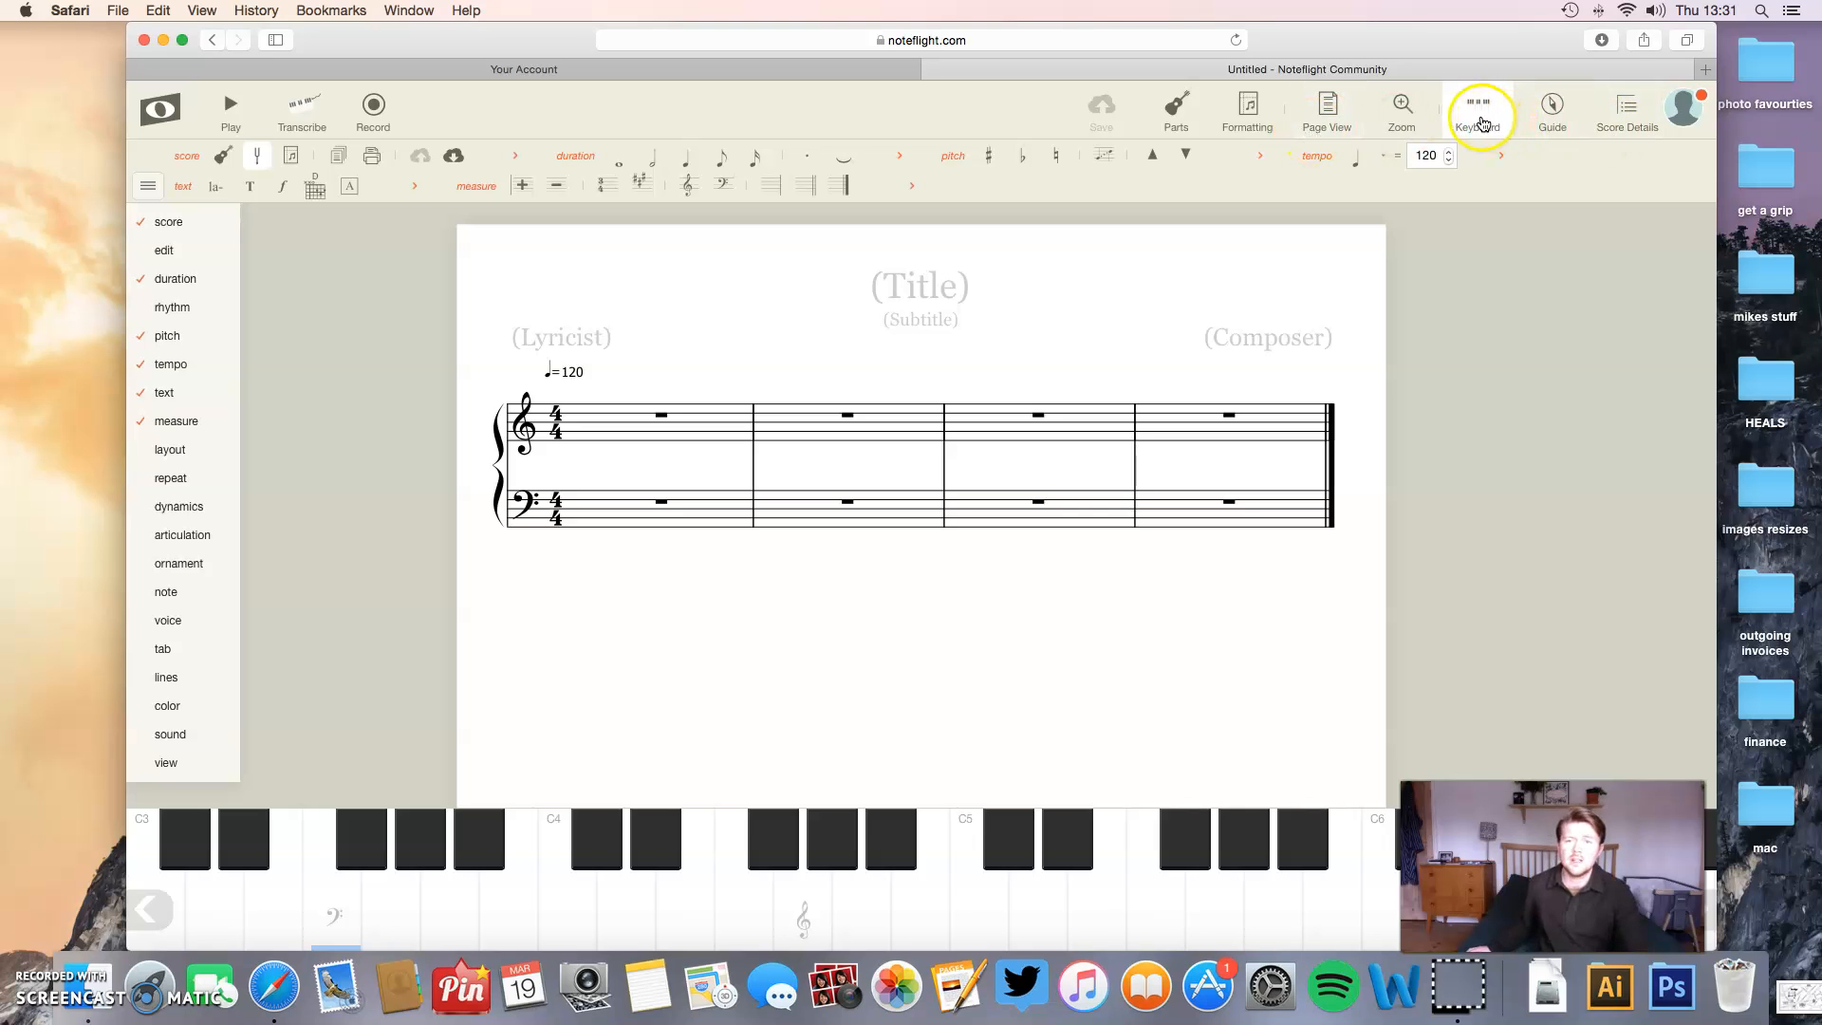
pyautogui.click(1484, 123)
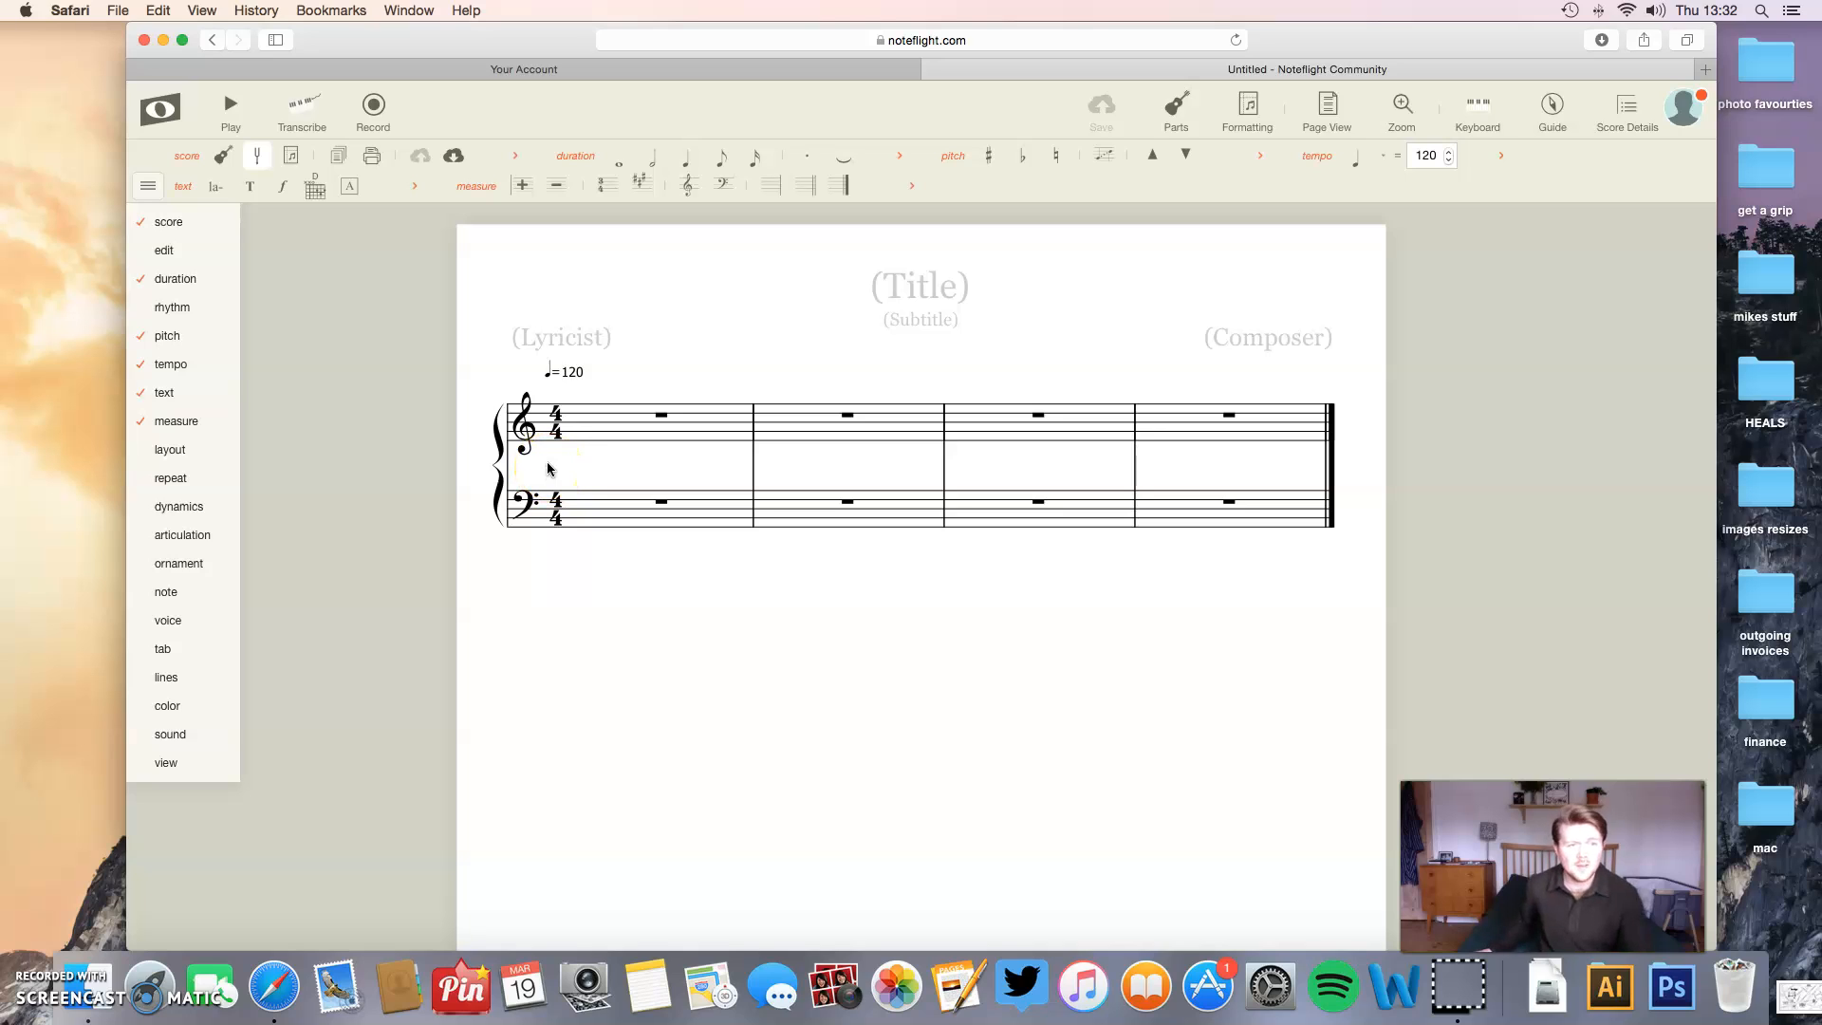
# - Remove the score and duration tool groups from the toolbar
pyautogui.click(182, 160)
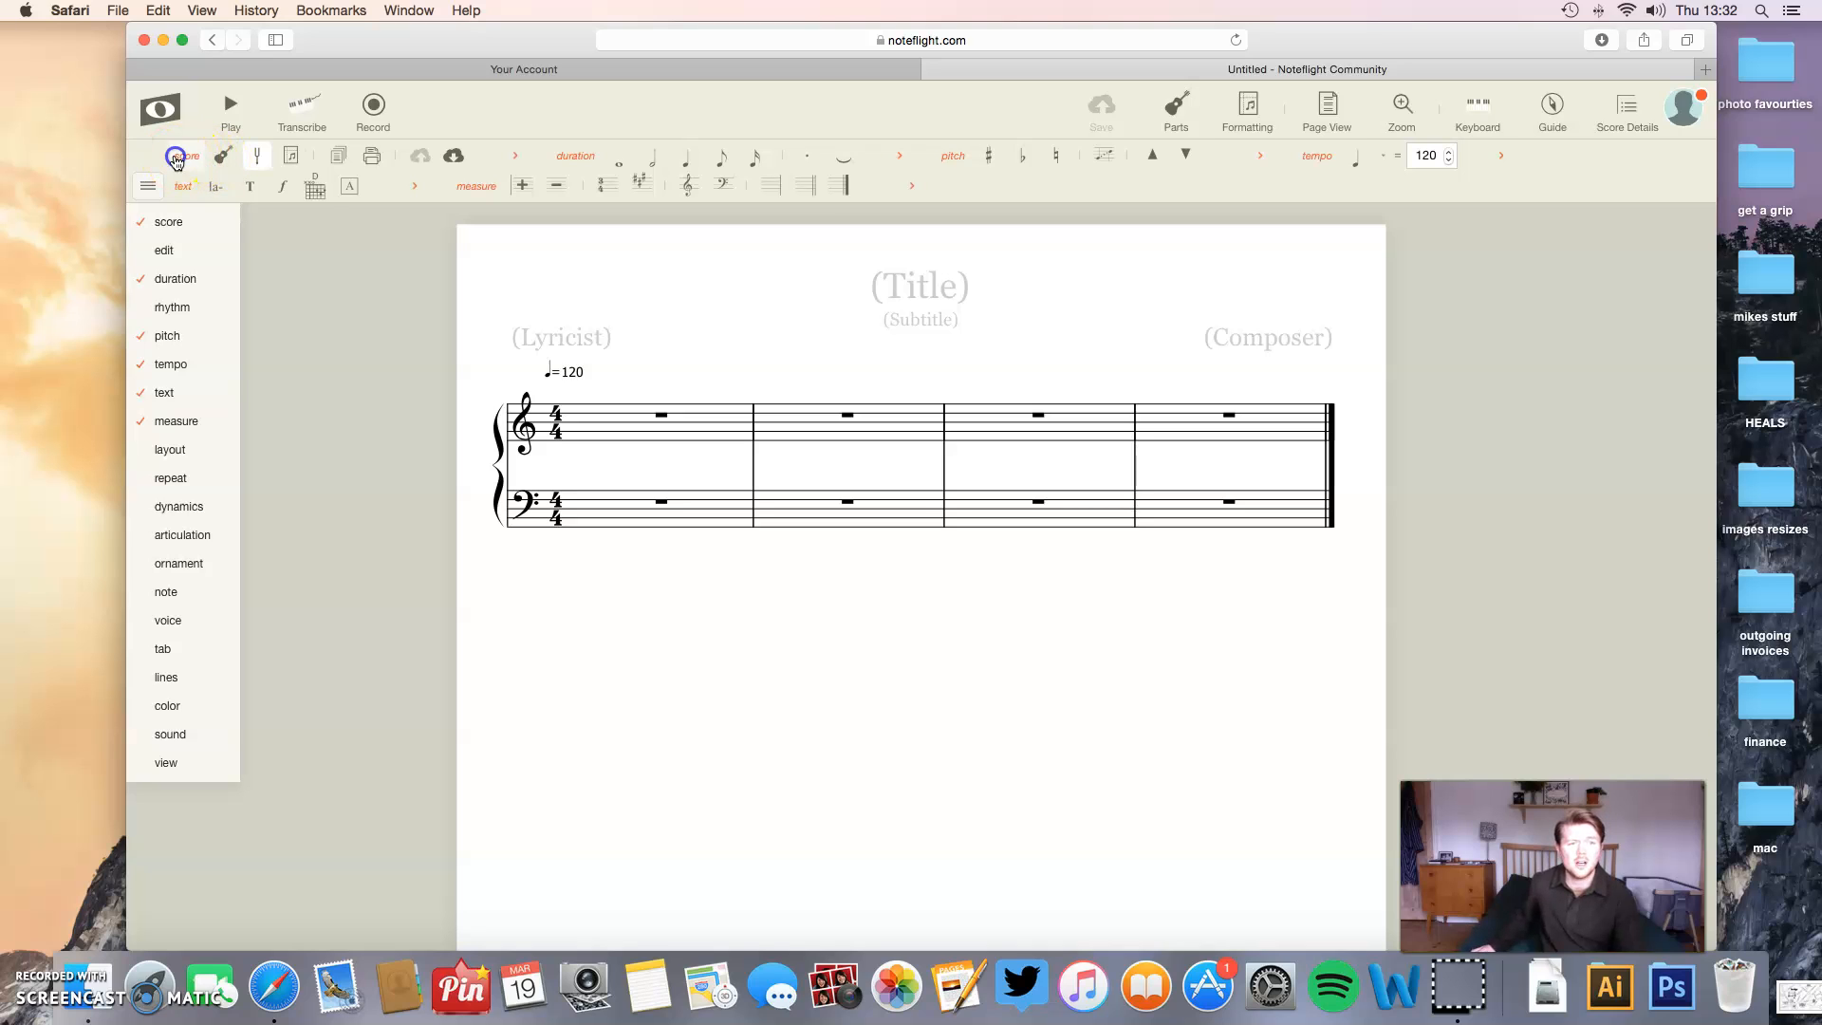
pyautogui.click(176, 160)
pyautogui.click(180, 159)
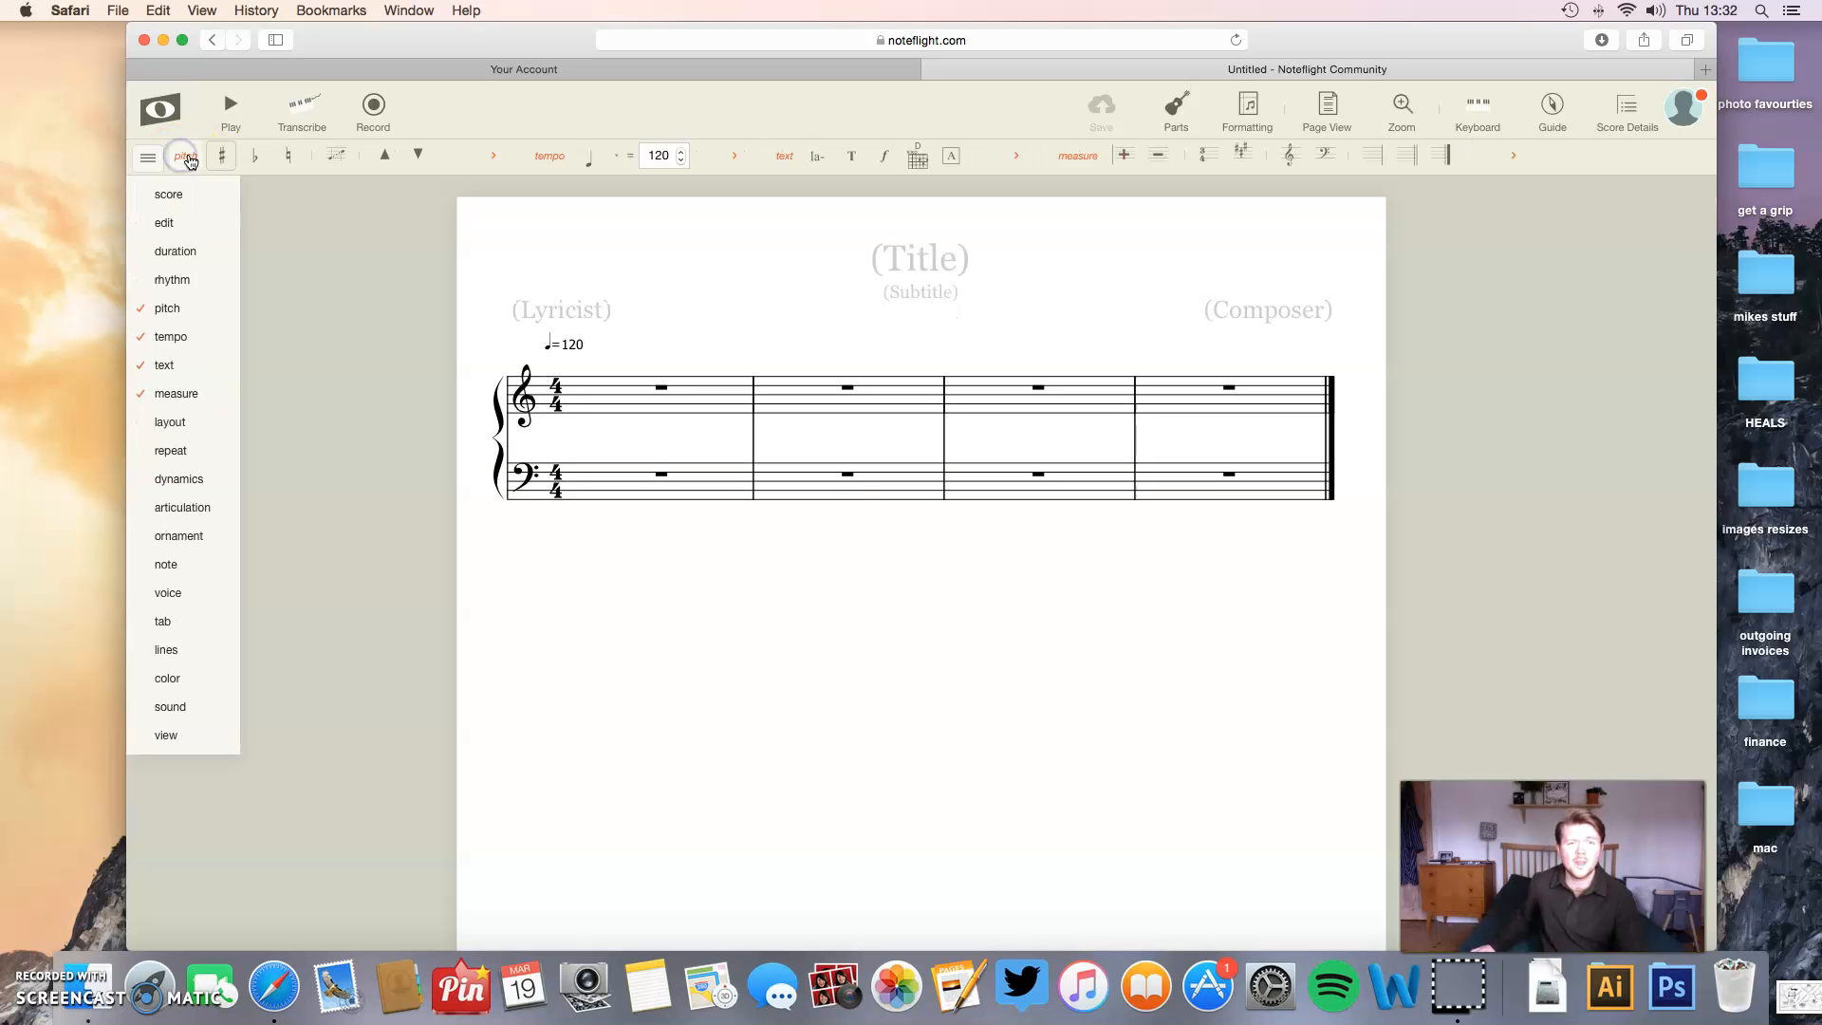
# - Add a Guitar part from the Plucked Strings instruments to the score and clear the selection of its measures
pyautogui.click(1177, 121)
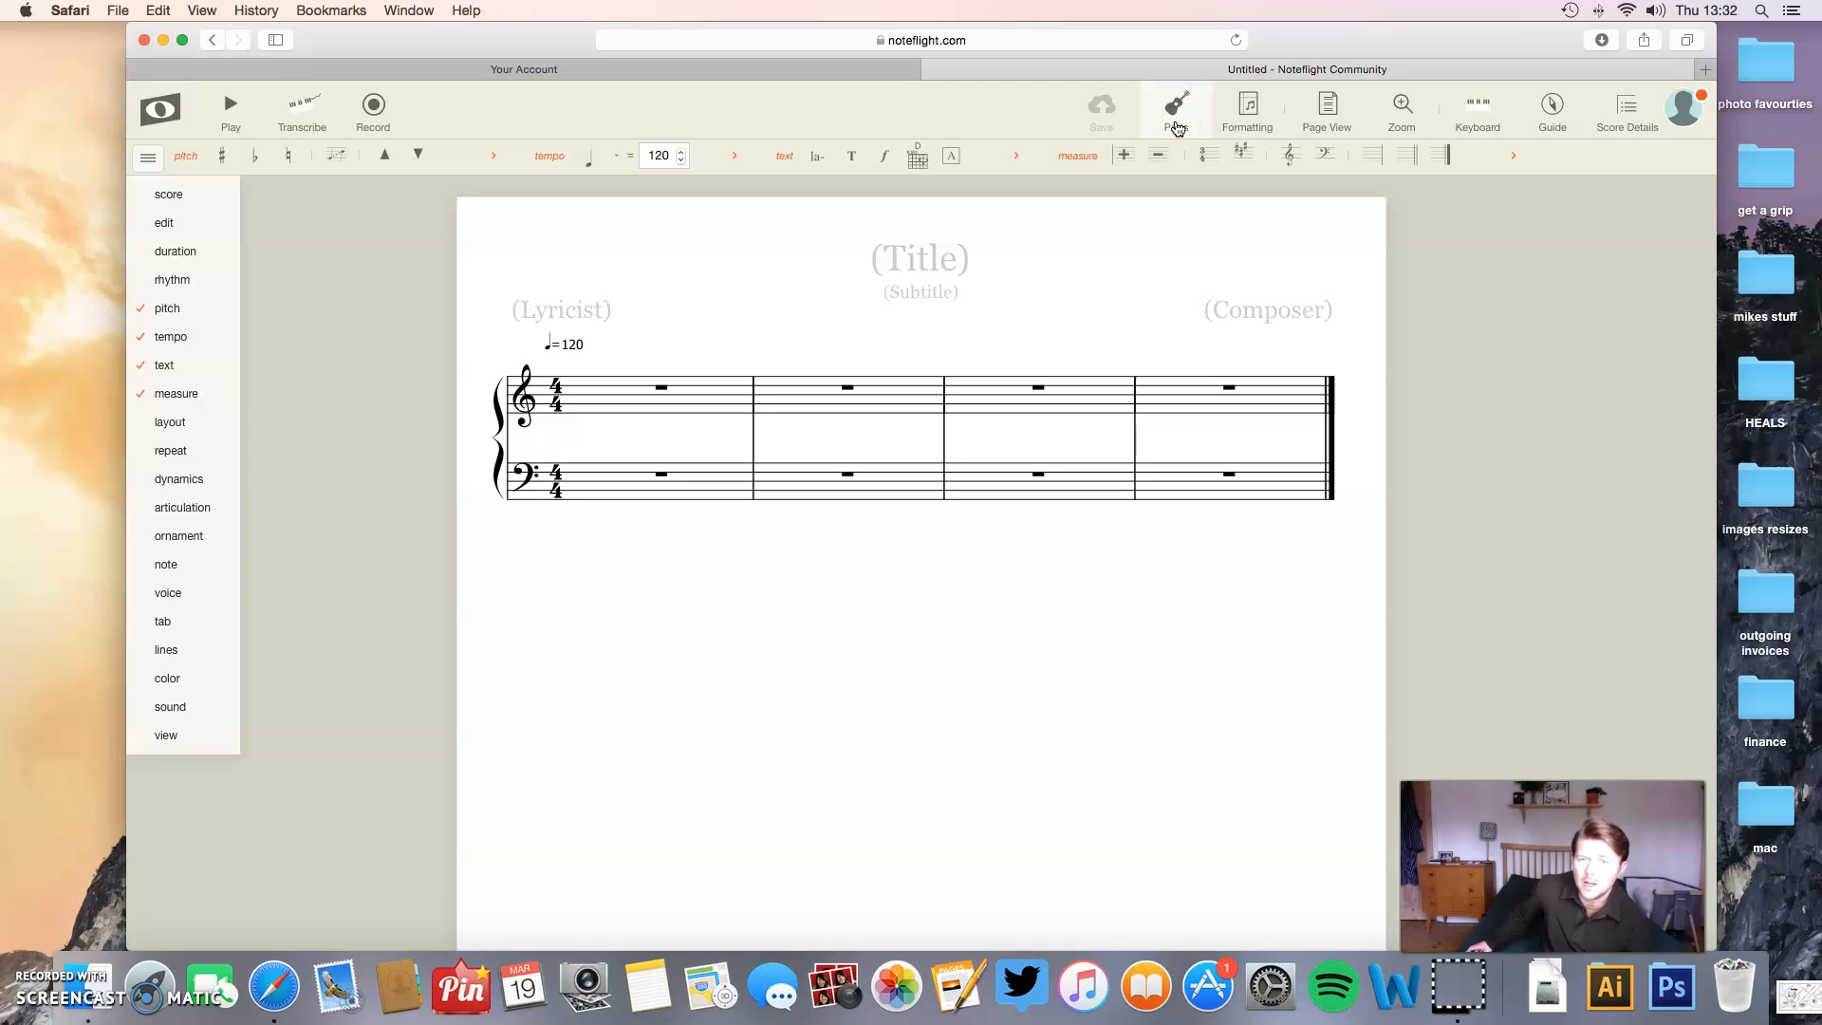
pyautogui.click(1177, 123)
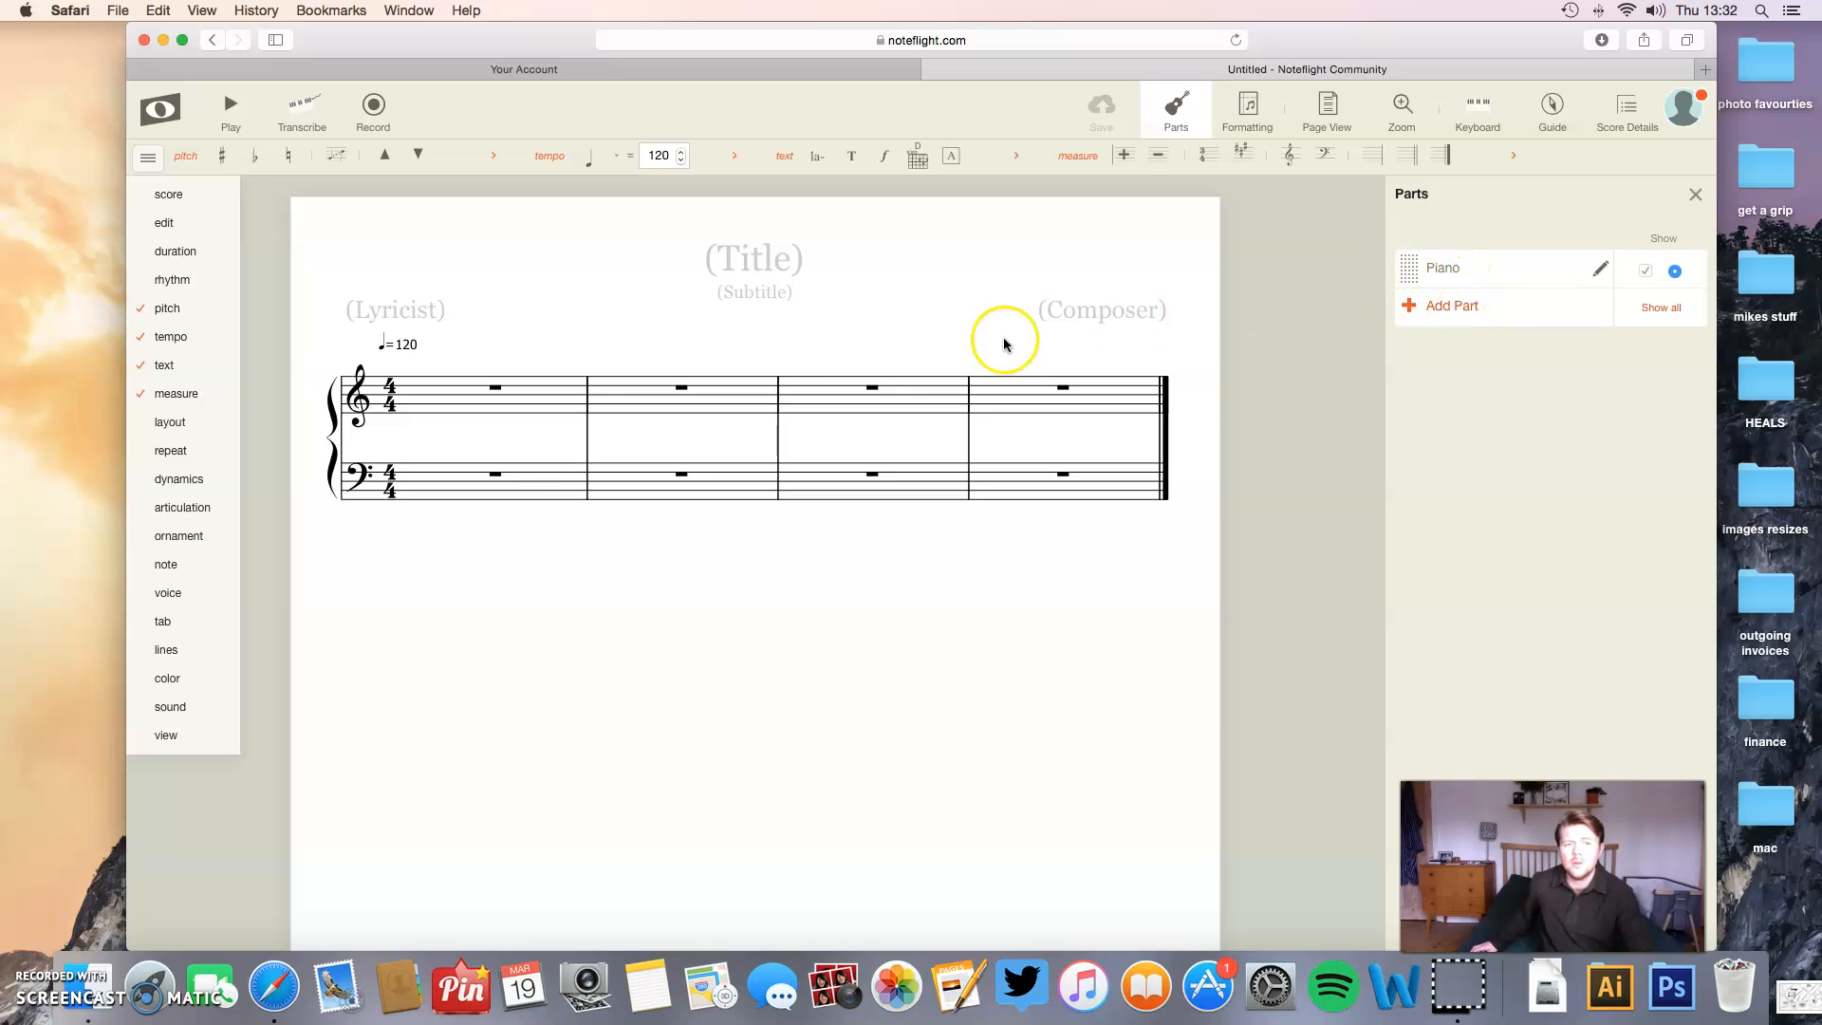
pyautogui.click(1440, 307)
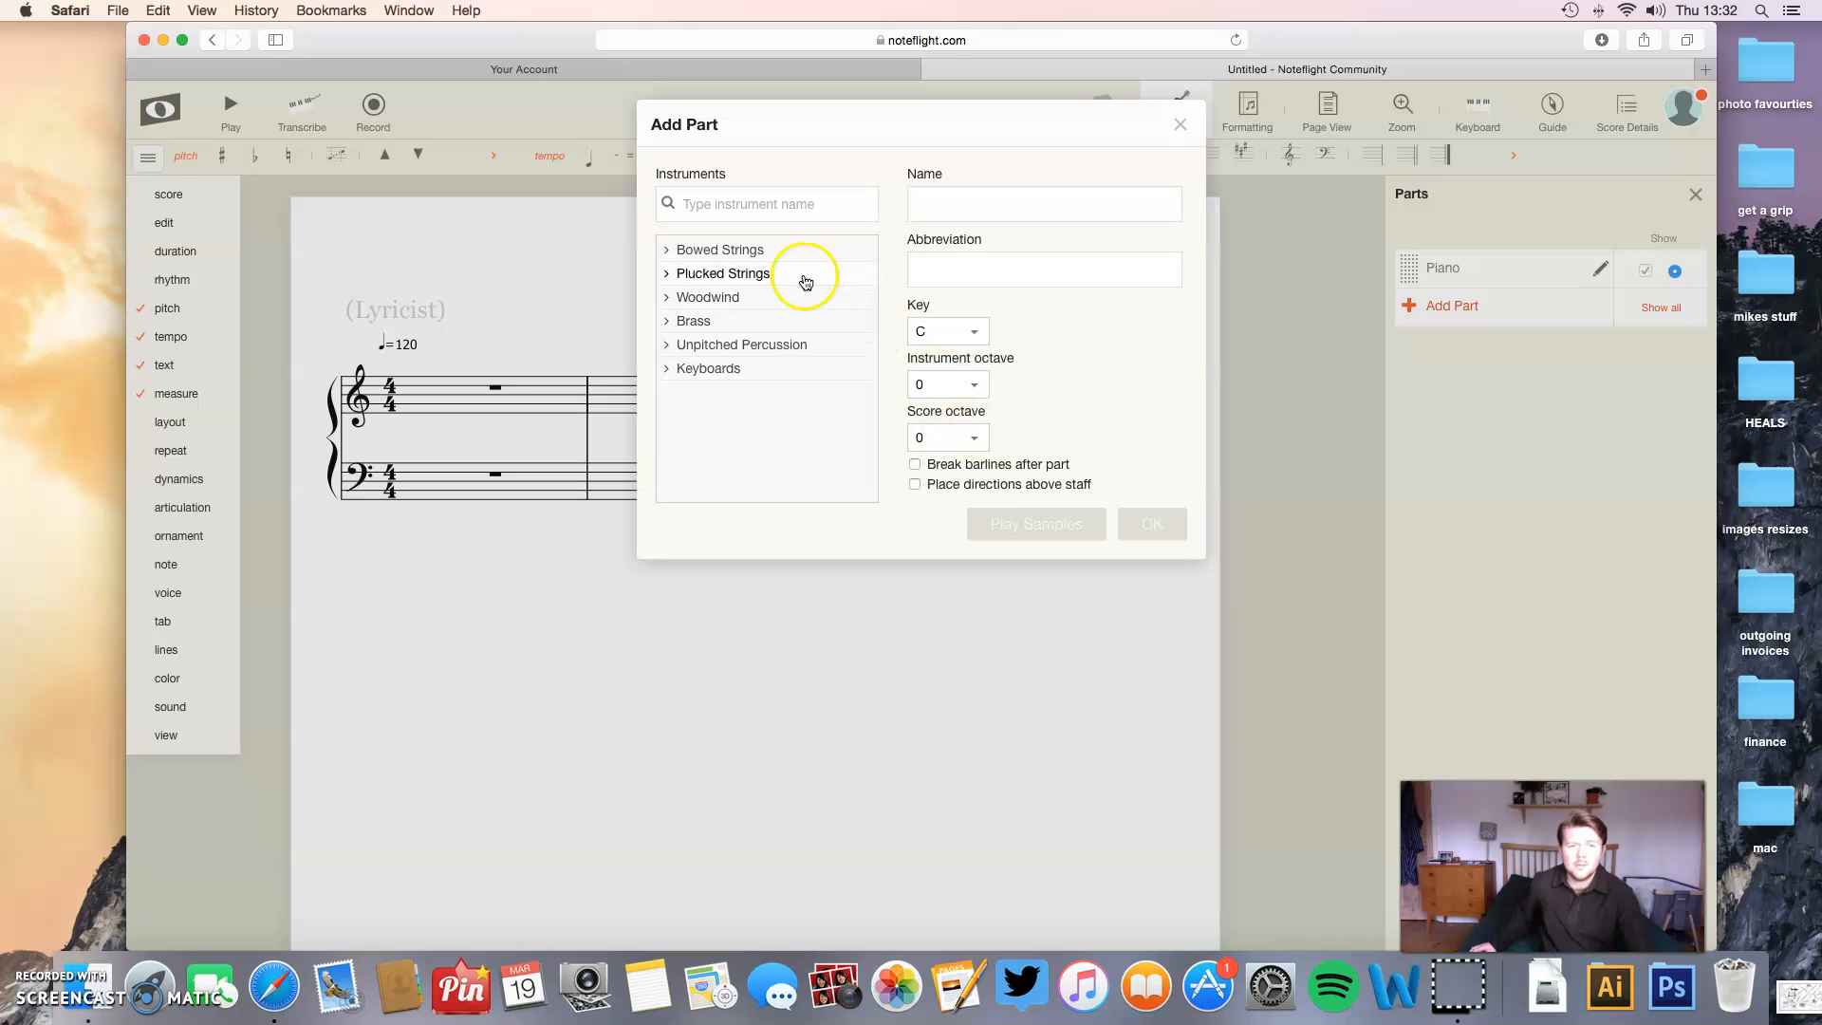
pyautogui.click(693, 249)
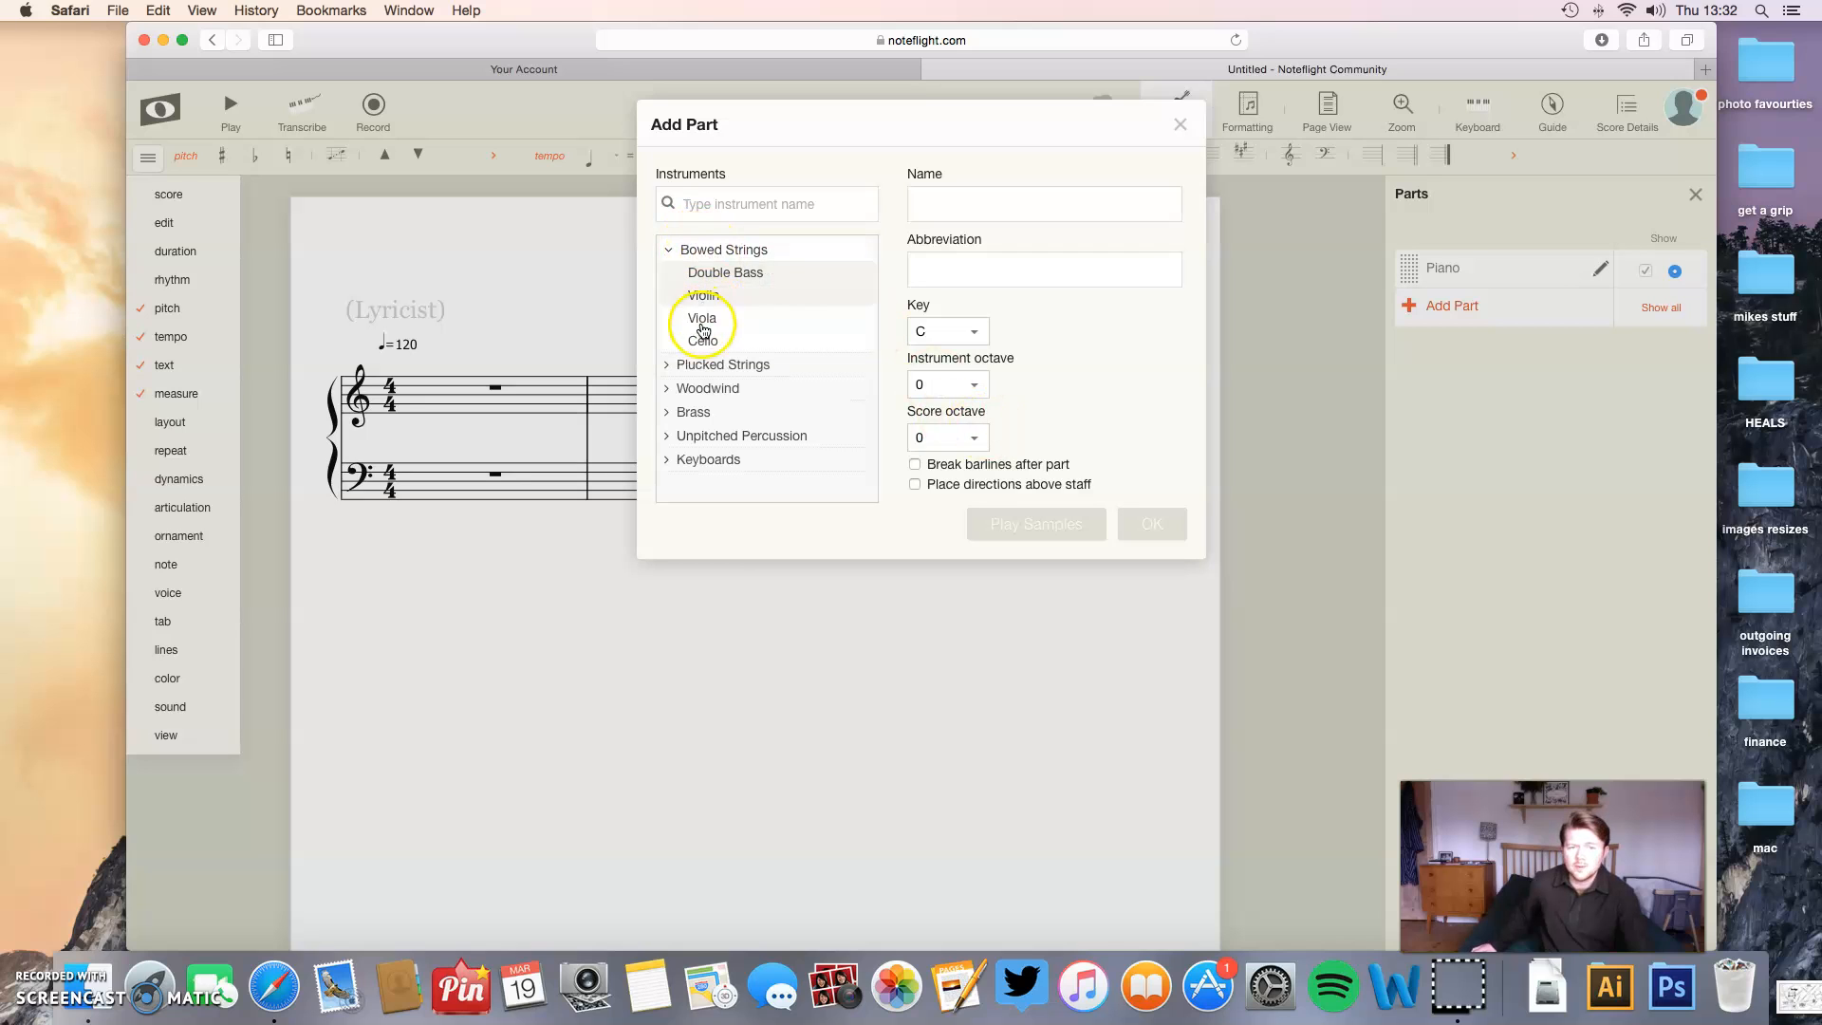
pyautogui.click(702, 372)
pyautogui.scroll(-3, 712, 408)
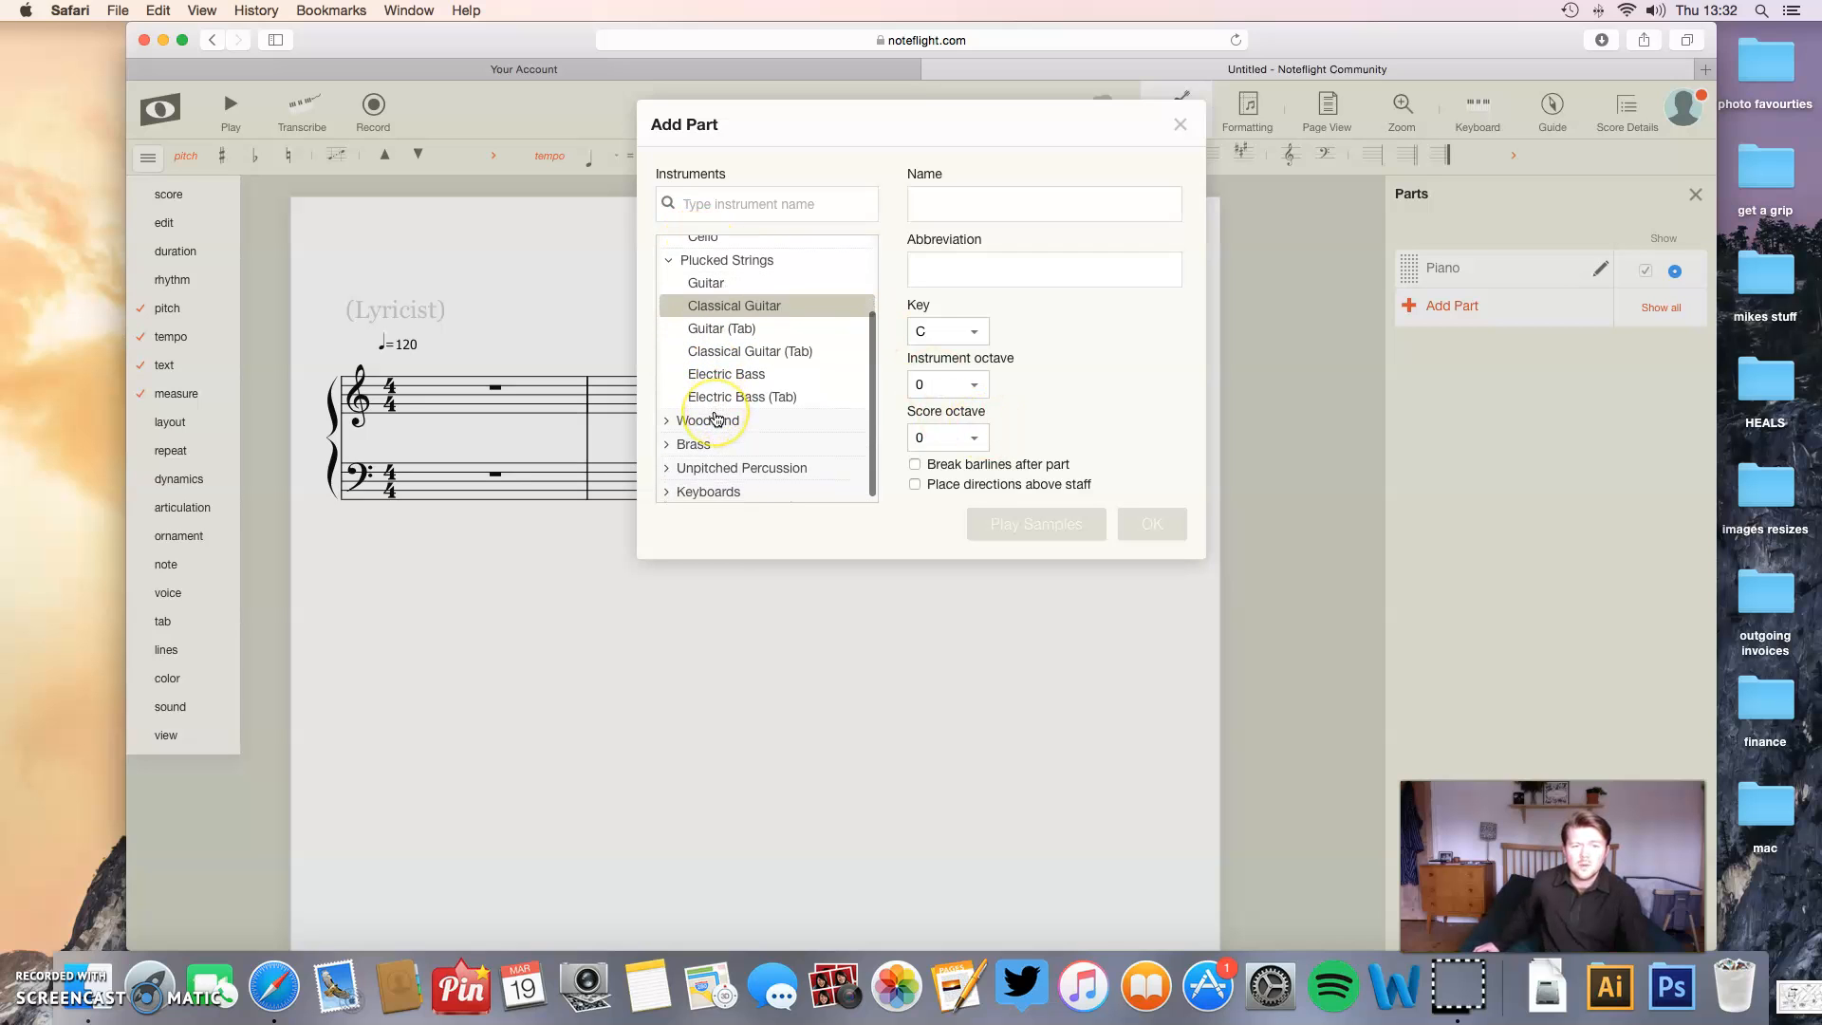
pyautogui.scroll(3, 712, 304)
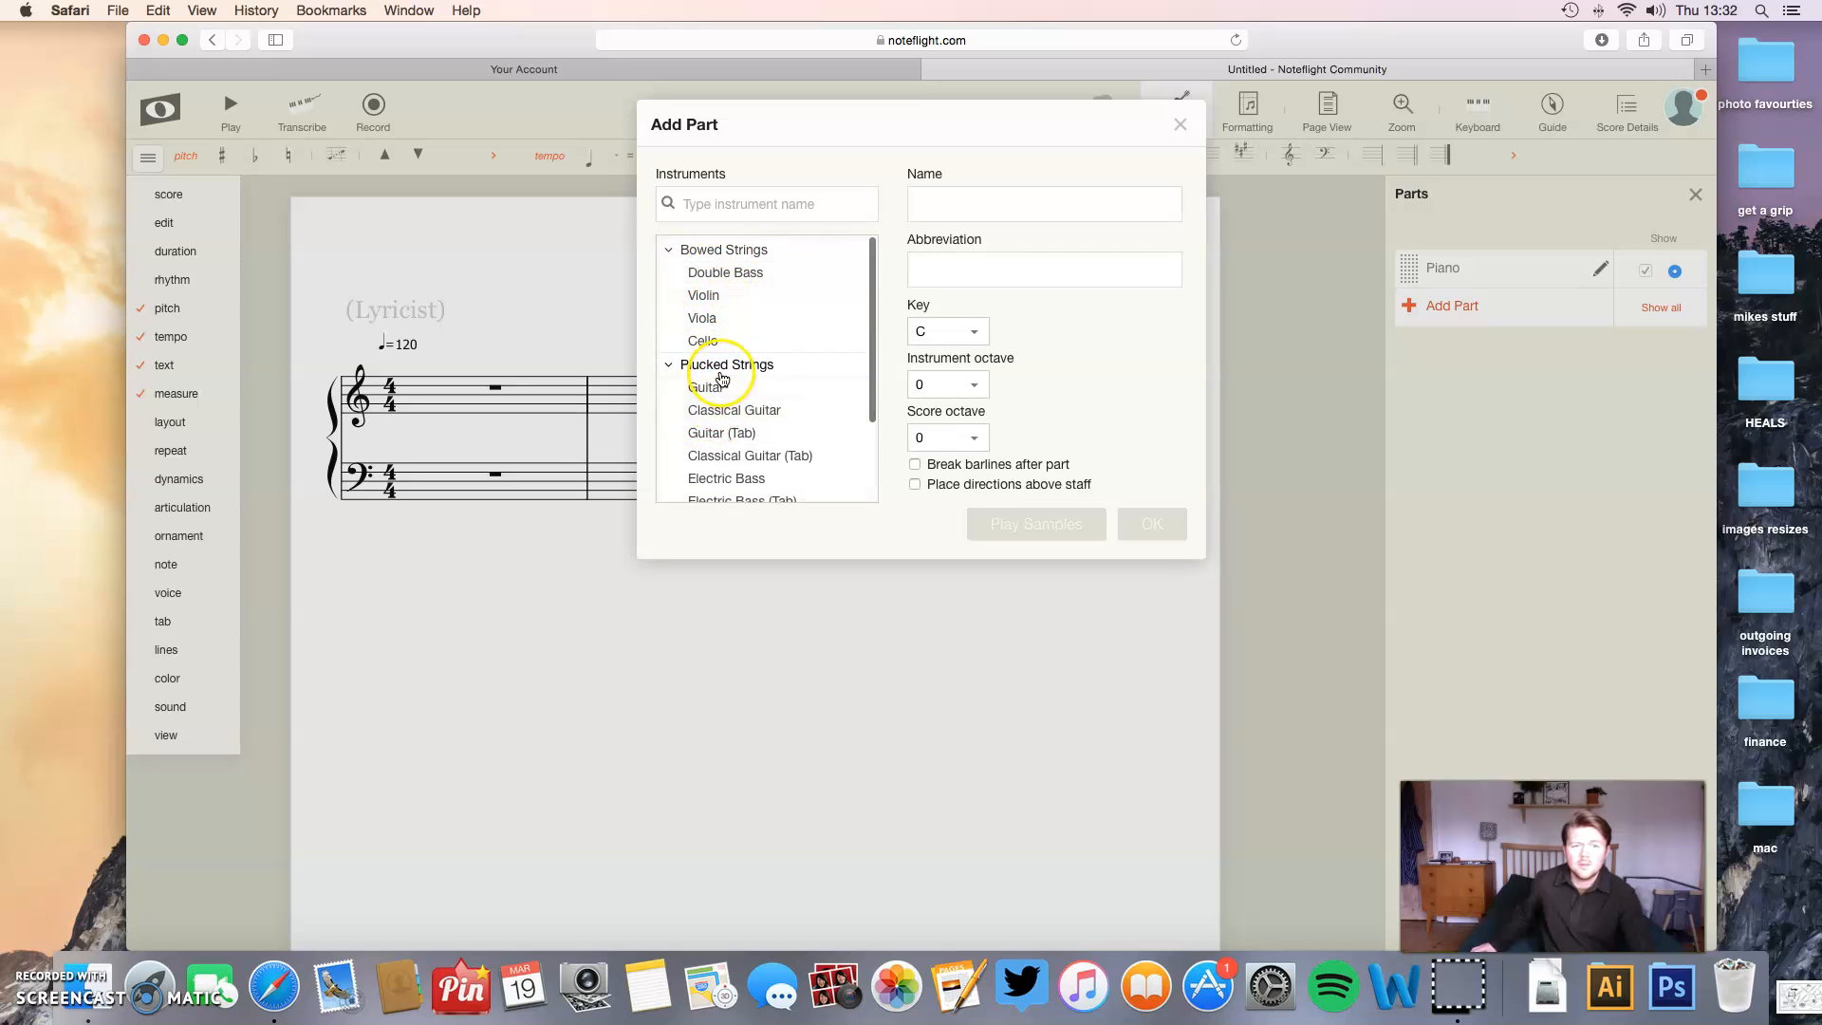
pyautogui.click(721, 400)
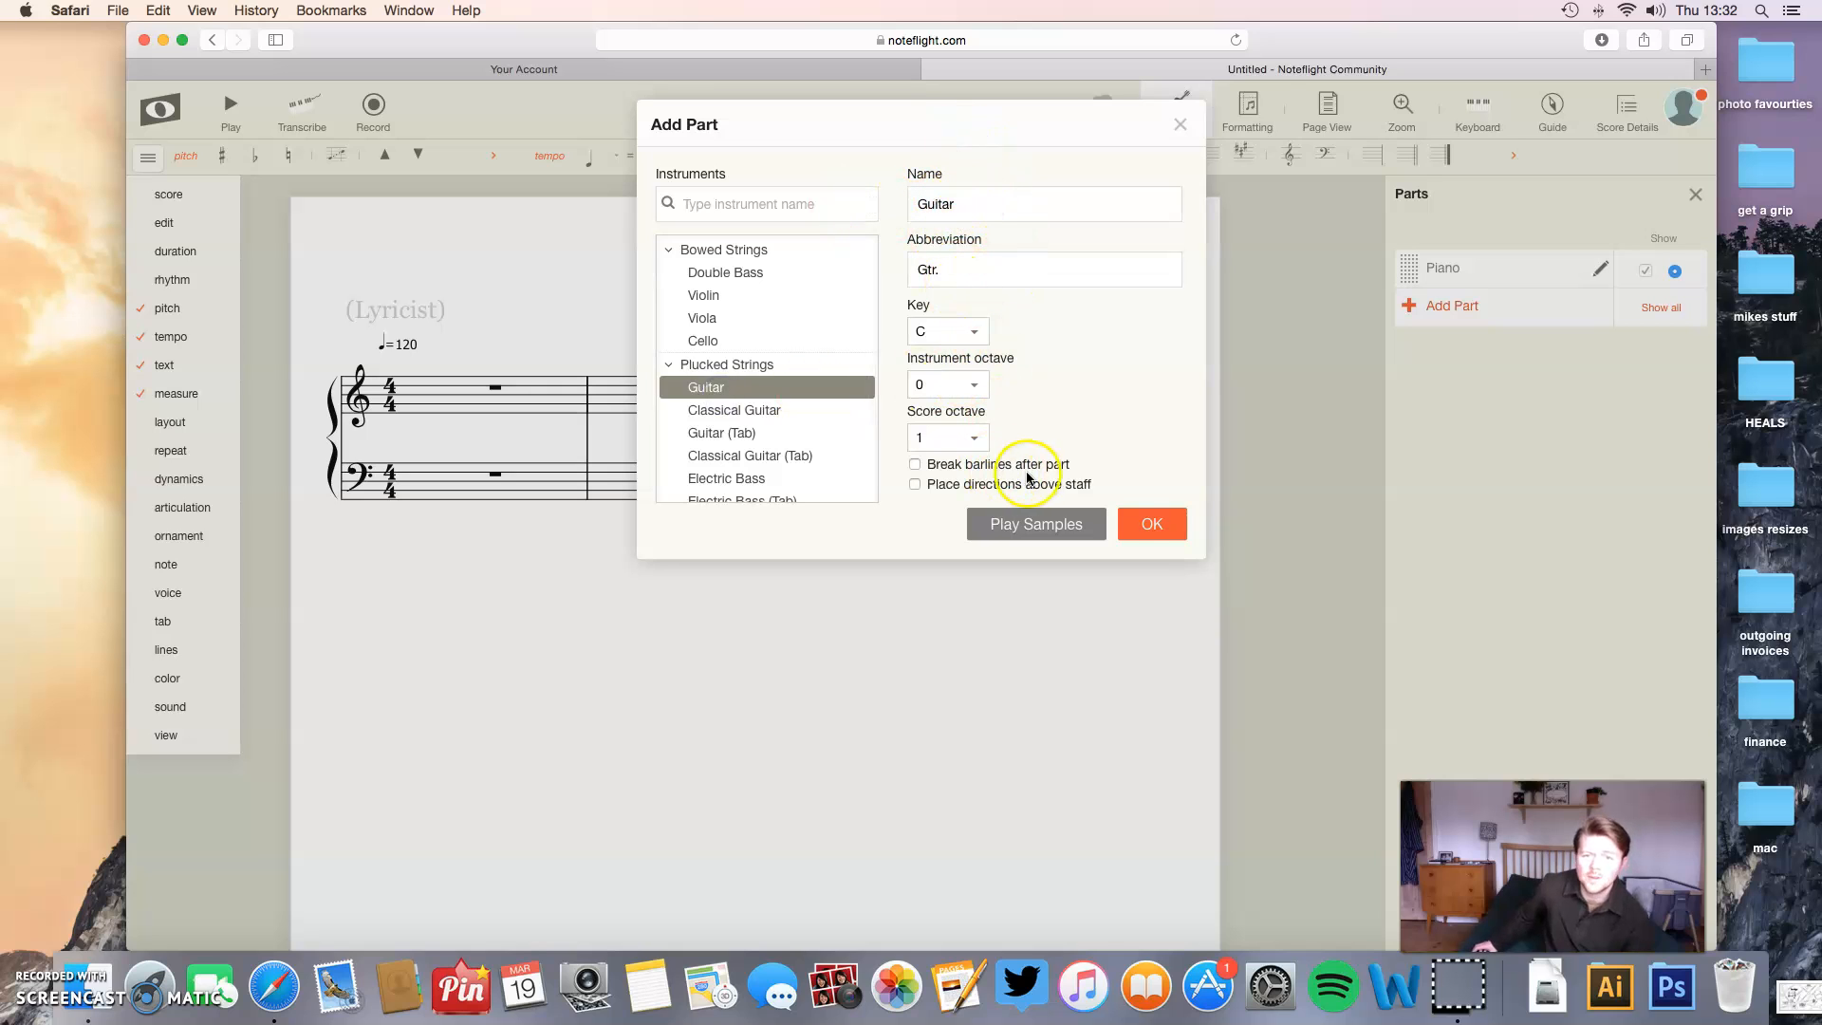
pyautogui.click(1124, 525)
pyautogui.moveTo(256, 516)
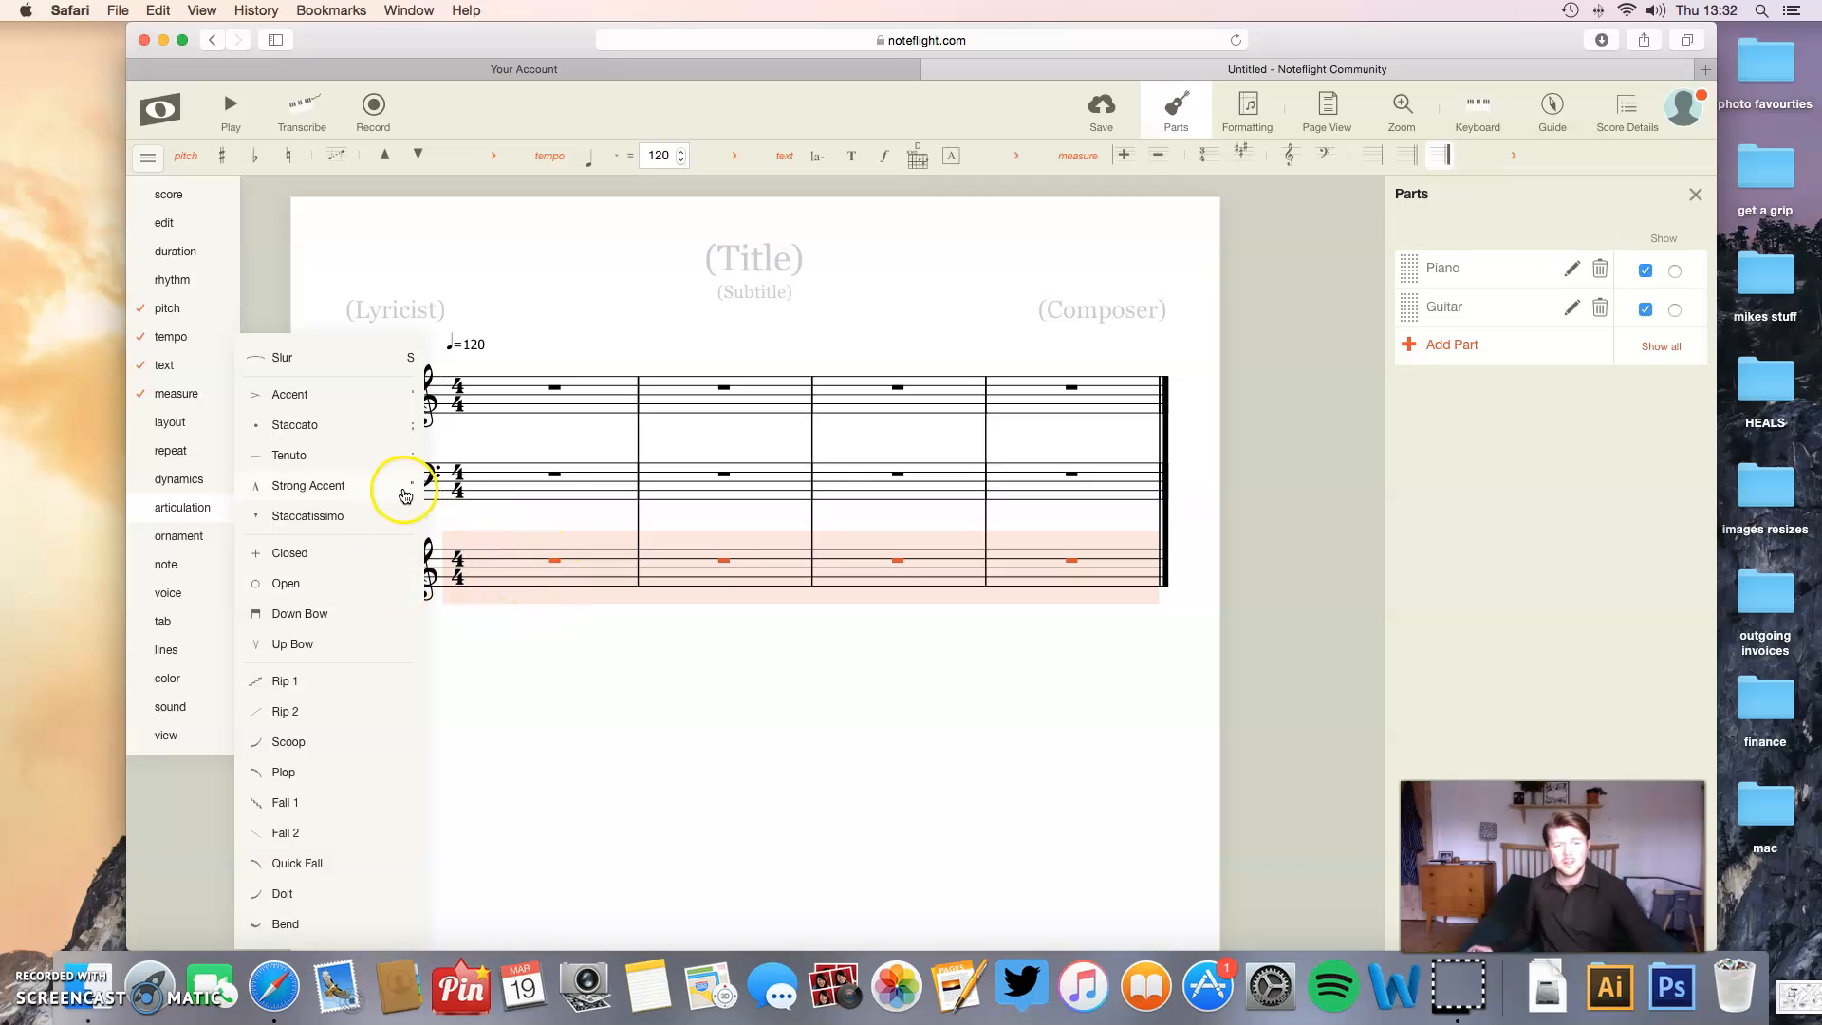
pyautogui.click(273, 309)
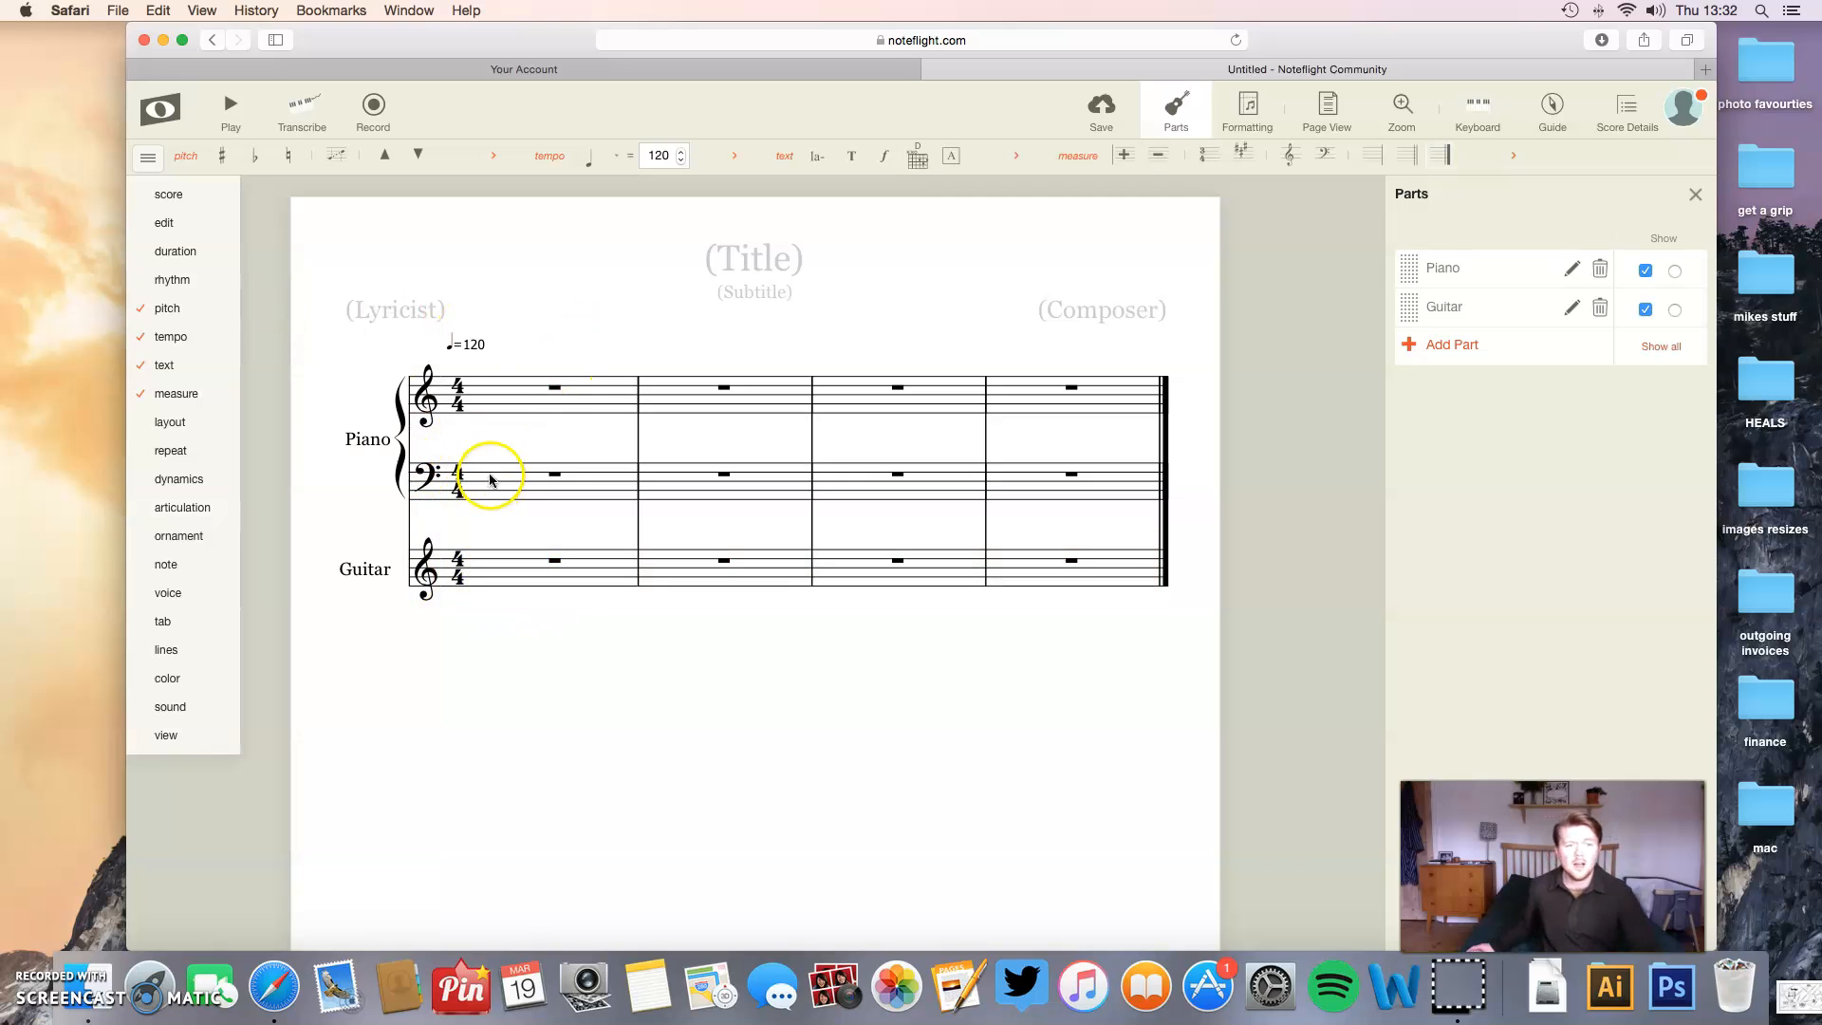
# - Enter quarter notes G, B, B and G in the first treble measure of the Piano part and play them back
pyautogui.click(553, 389)
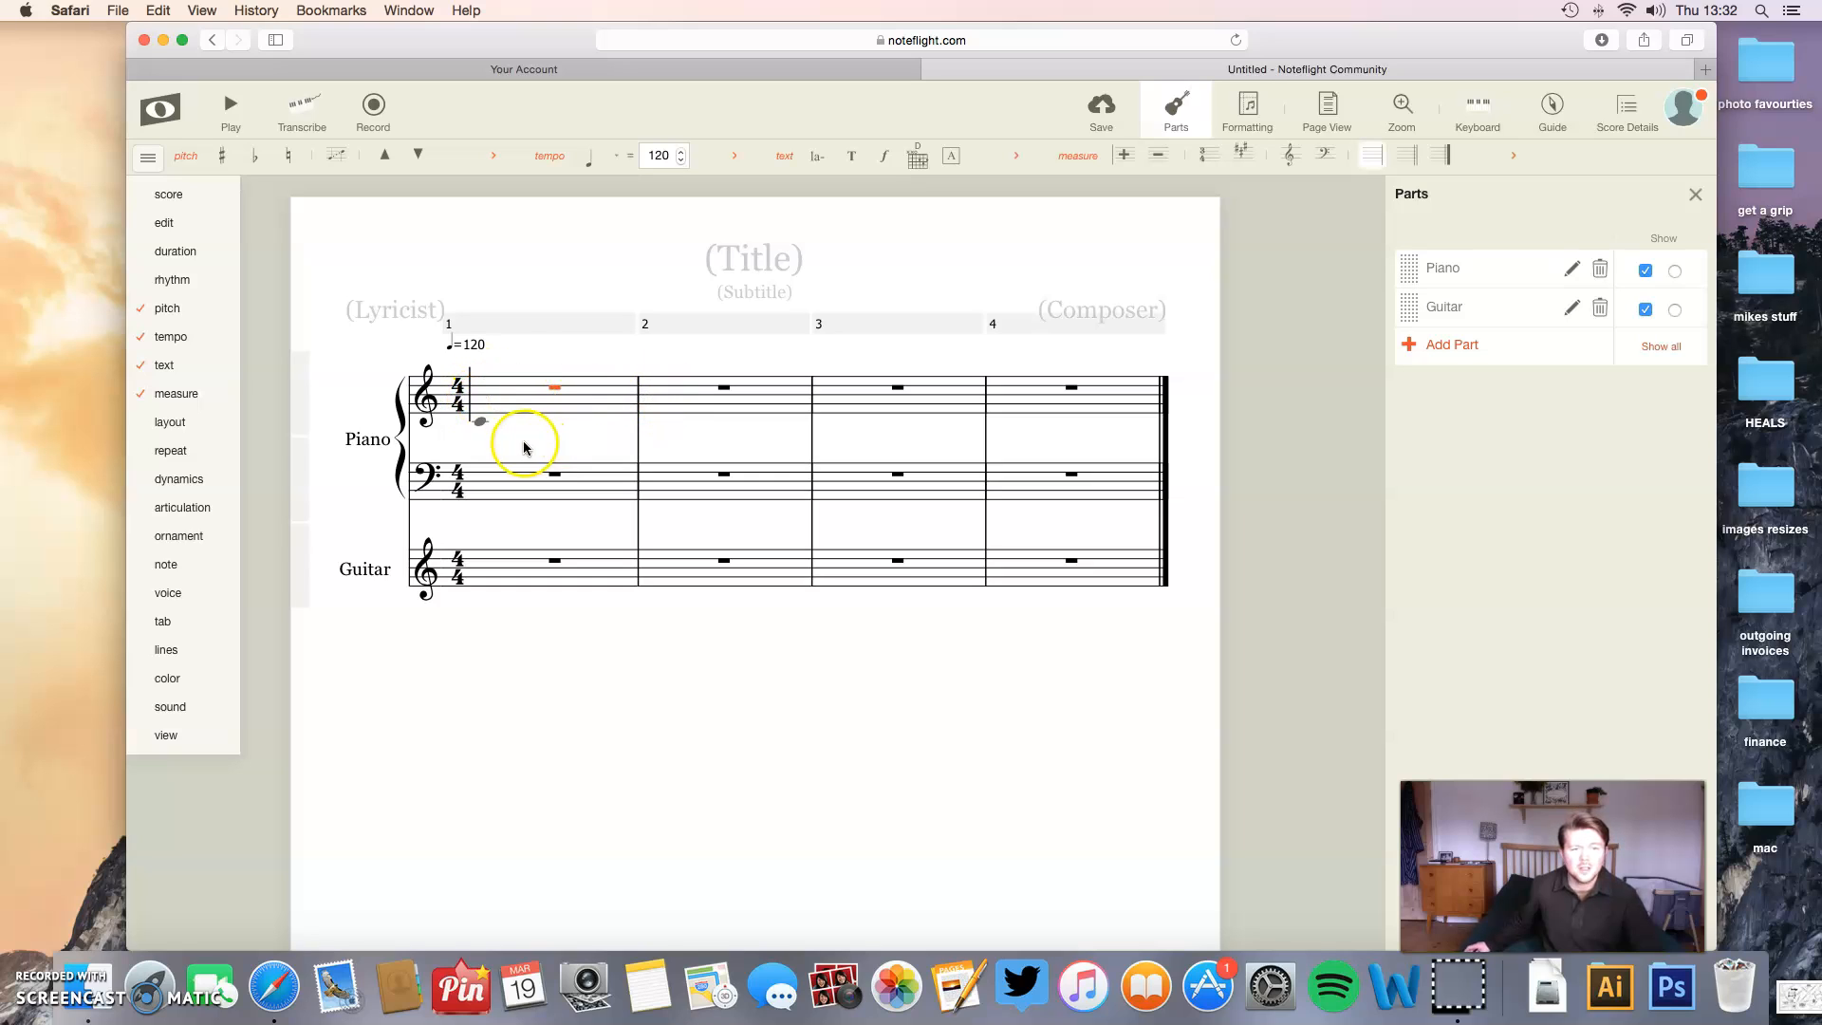
pyautogui.click(490, 402)
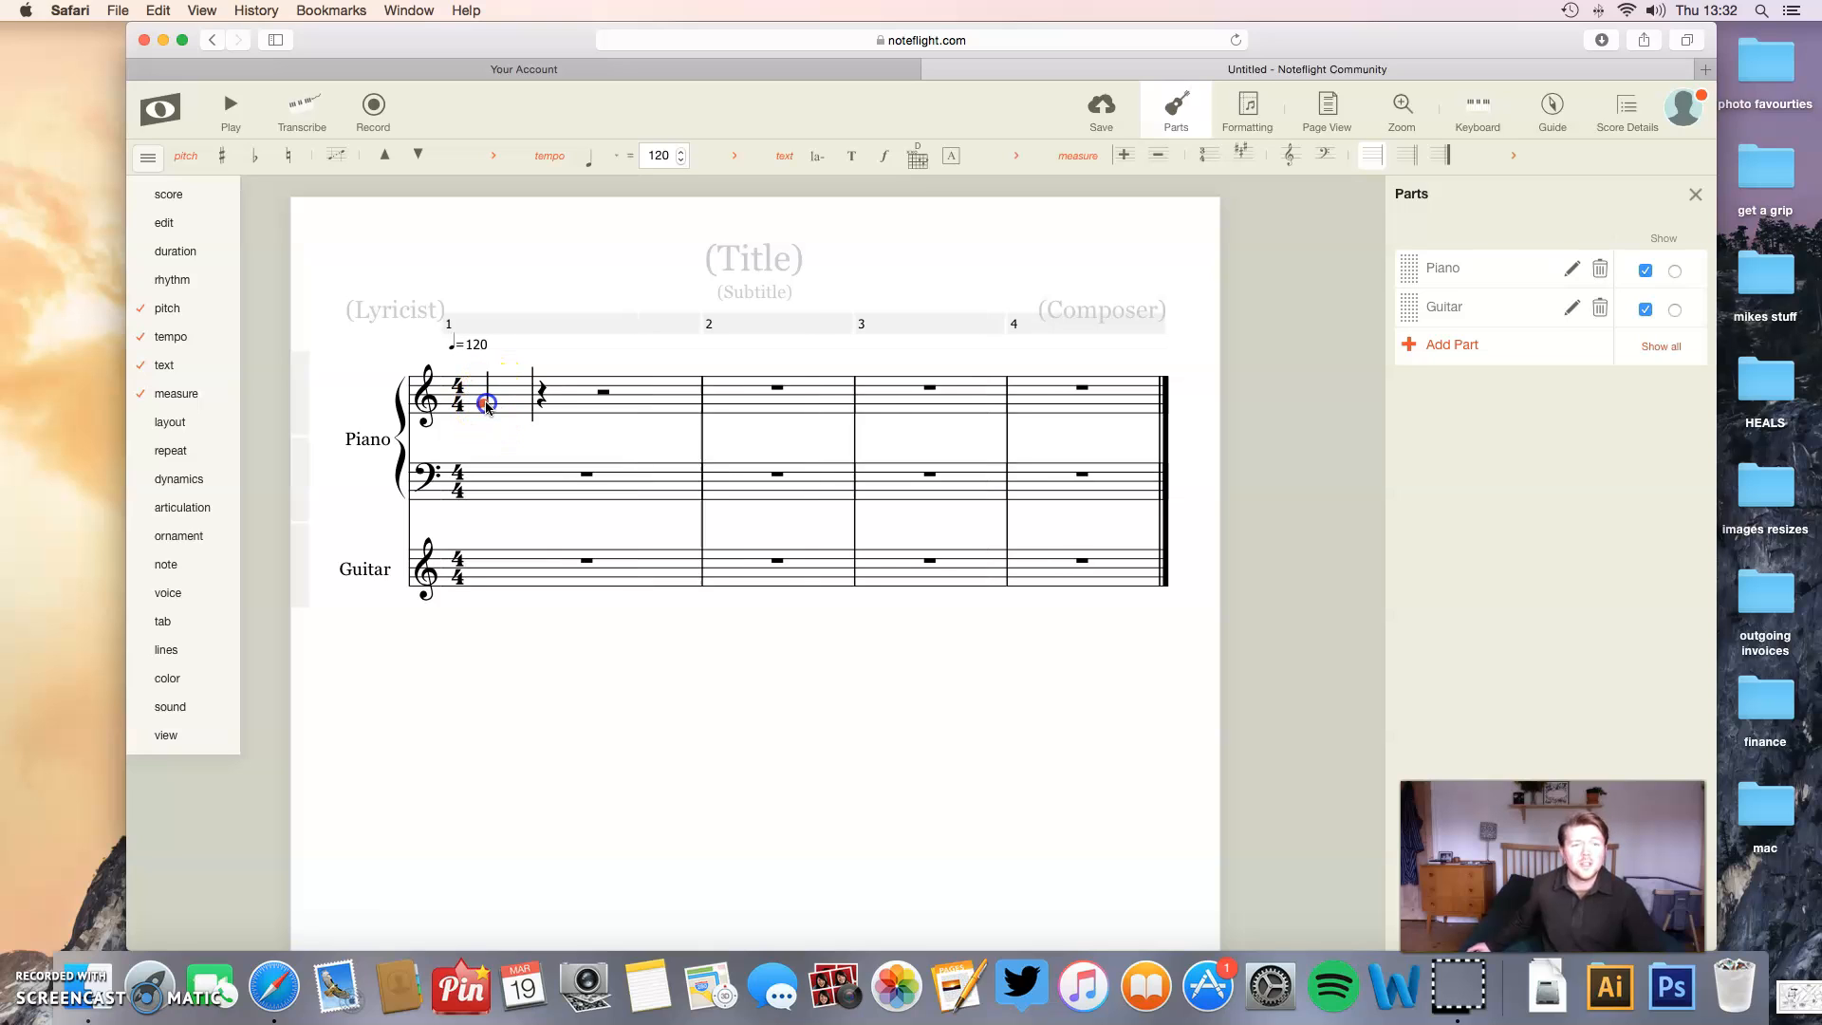
pyautogui.click(536, 399)
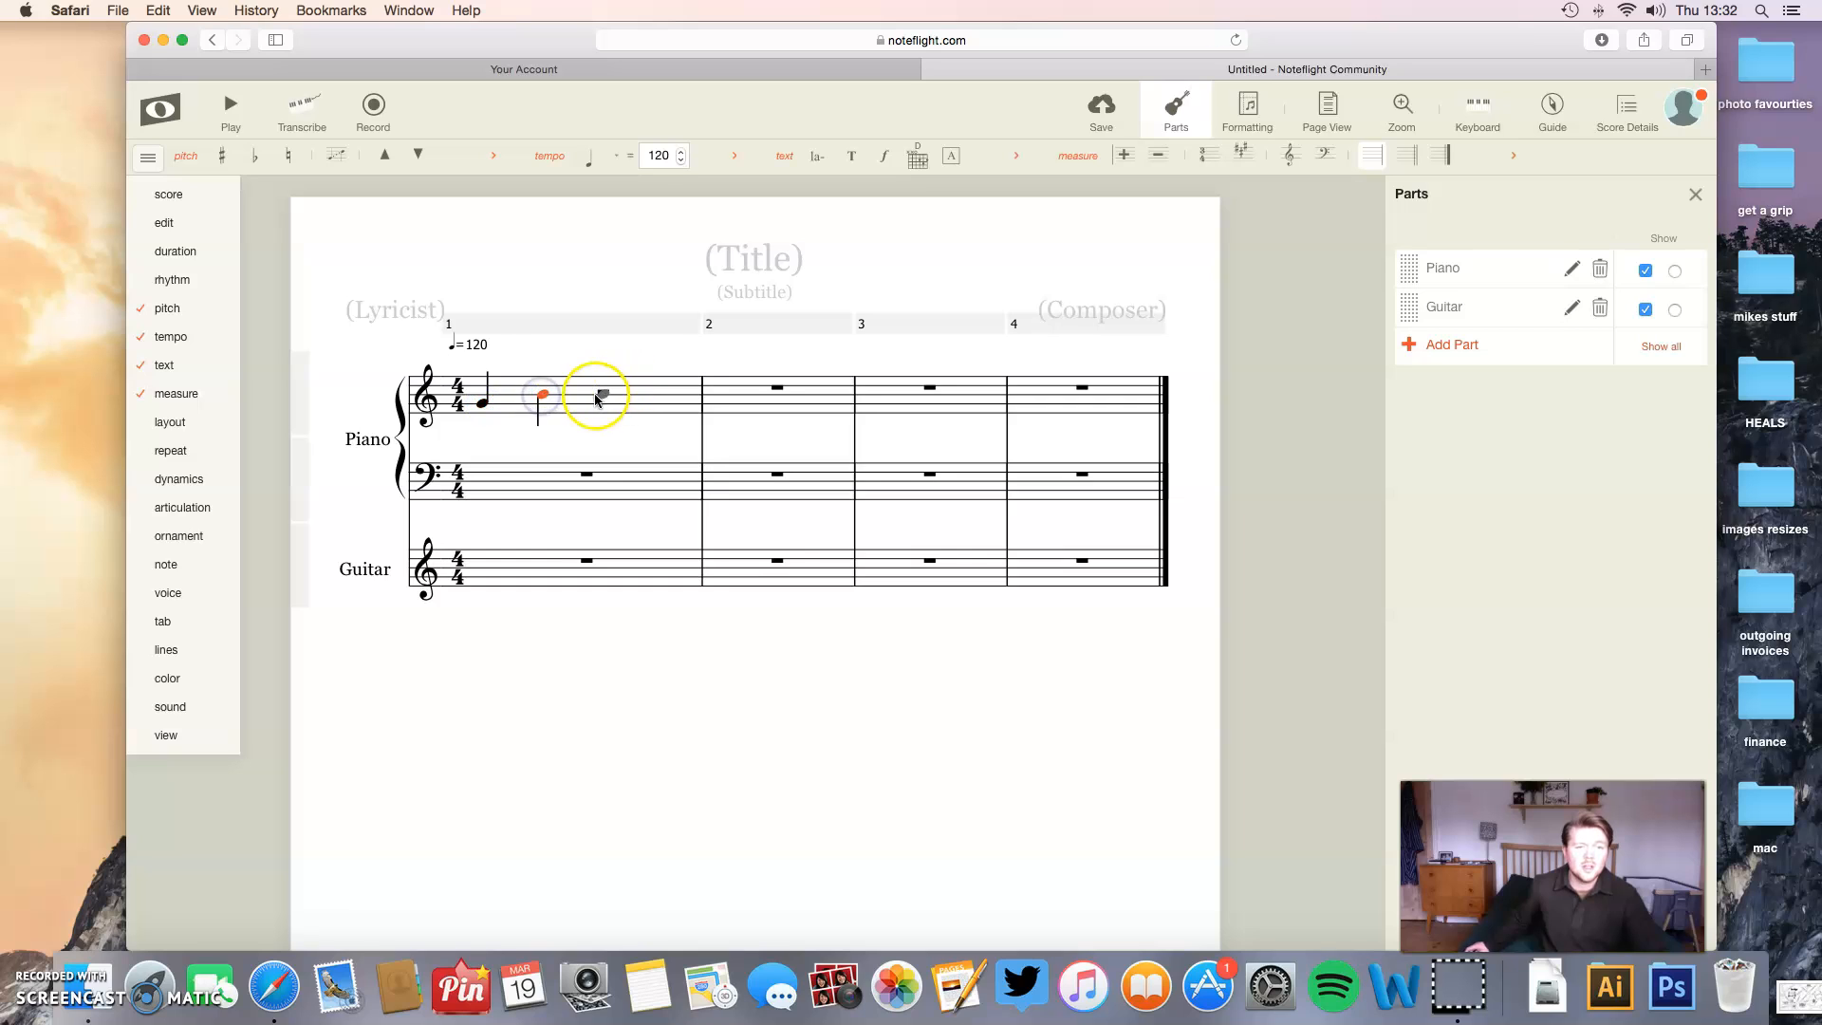
pyautogui.click(596, 397)
pyautogui.click(651, 405)
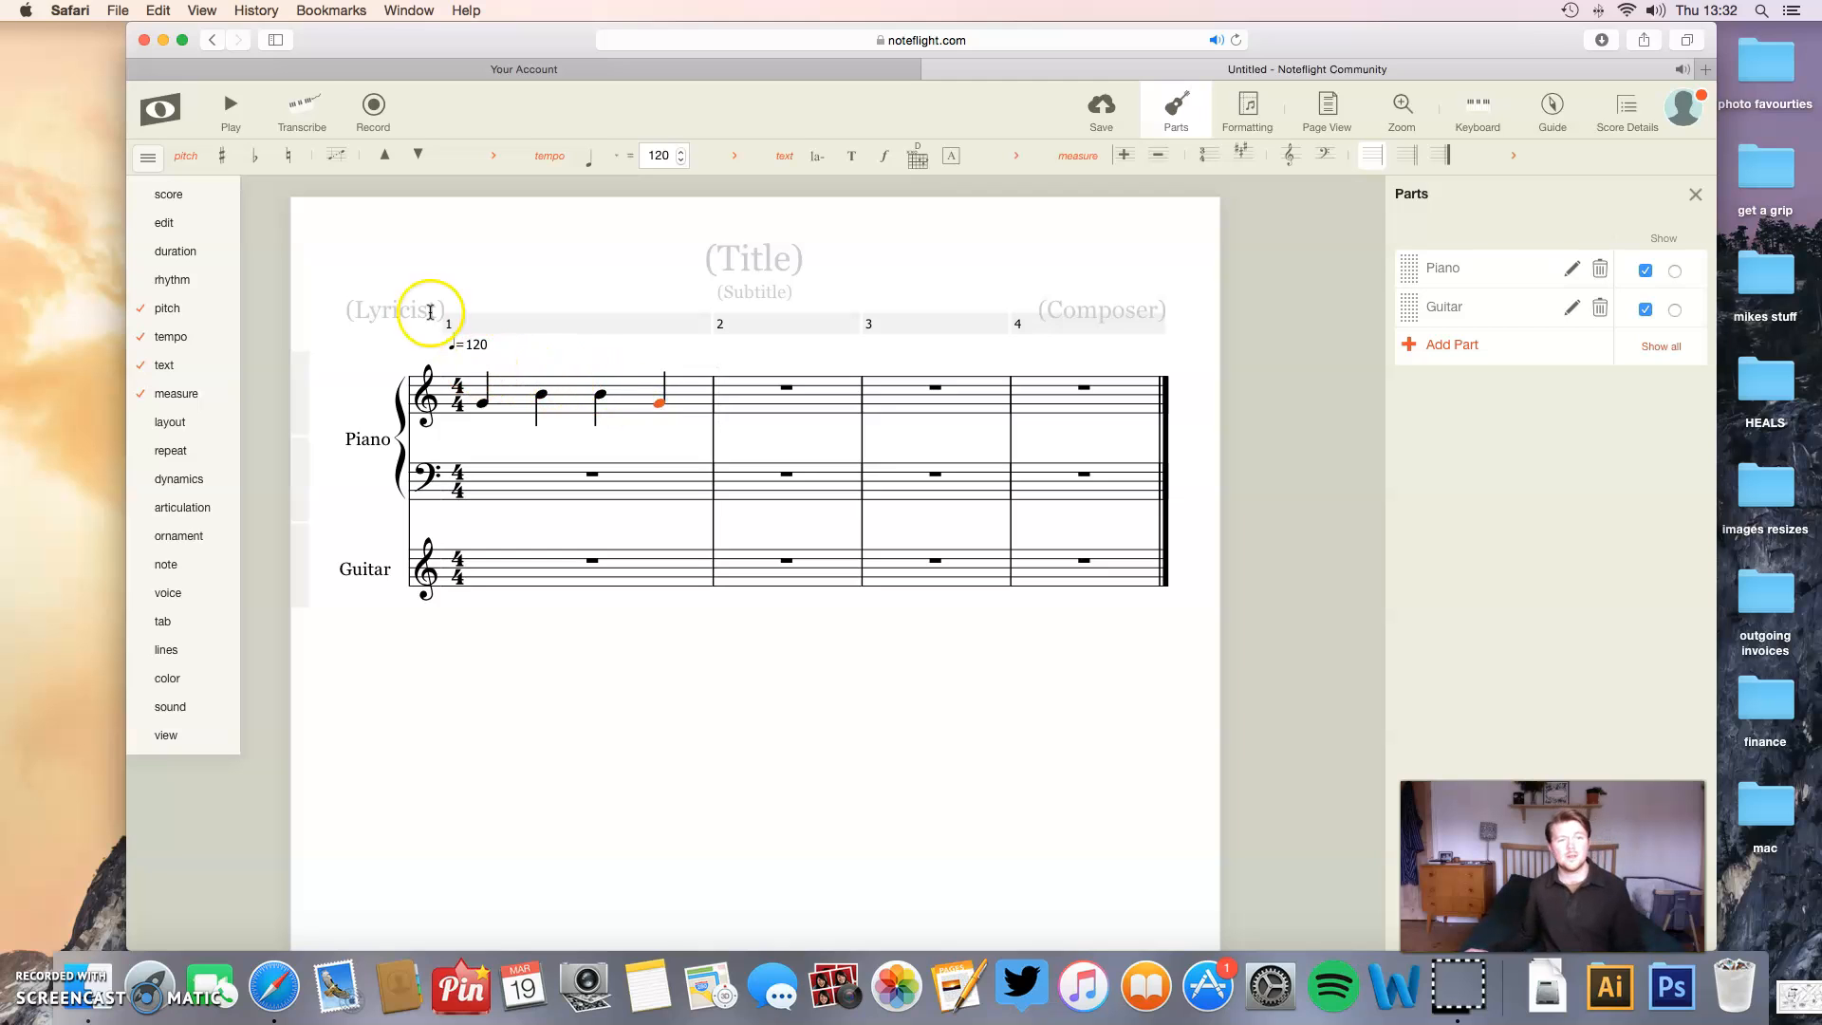
pyautogui.click(232, 118)
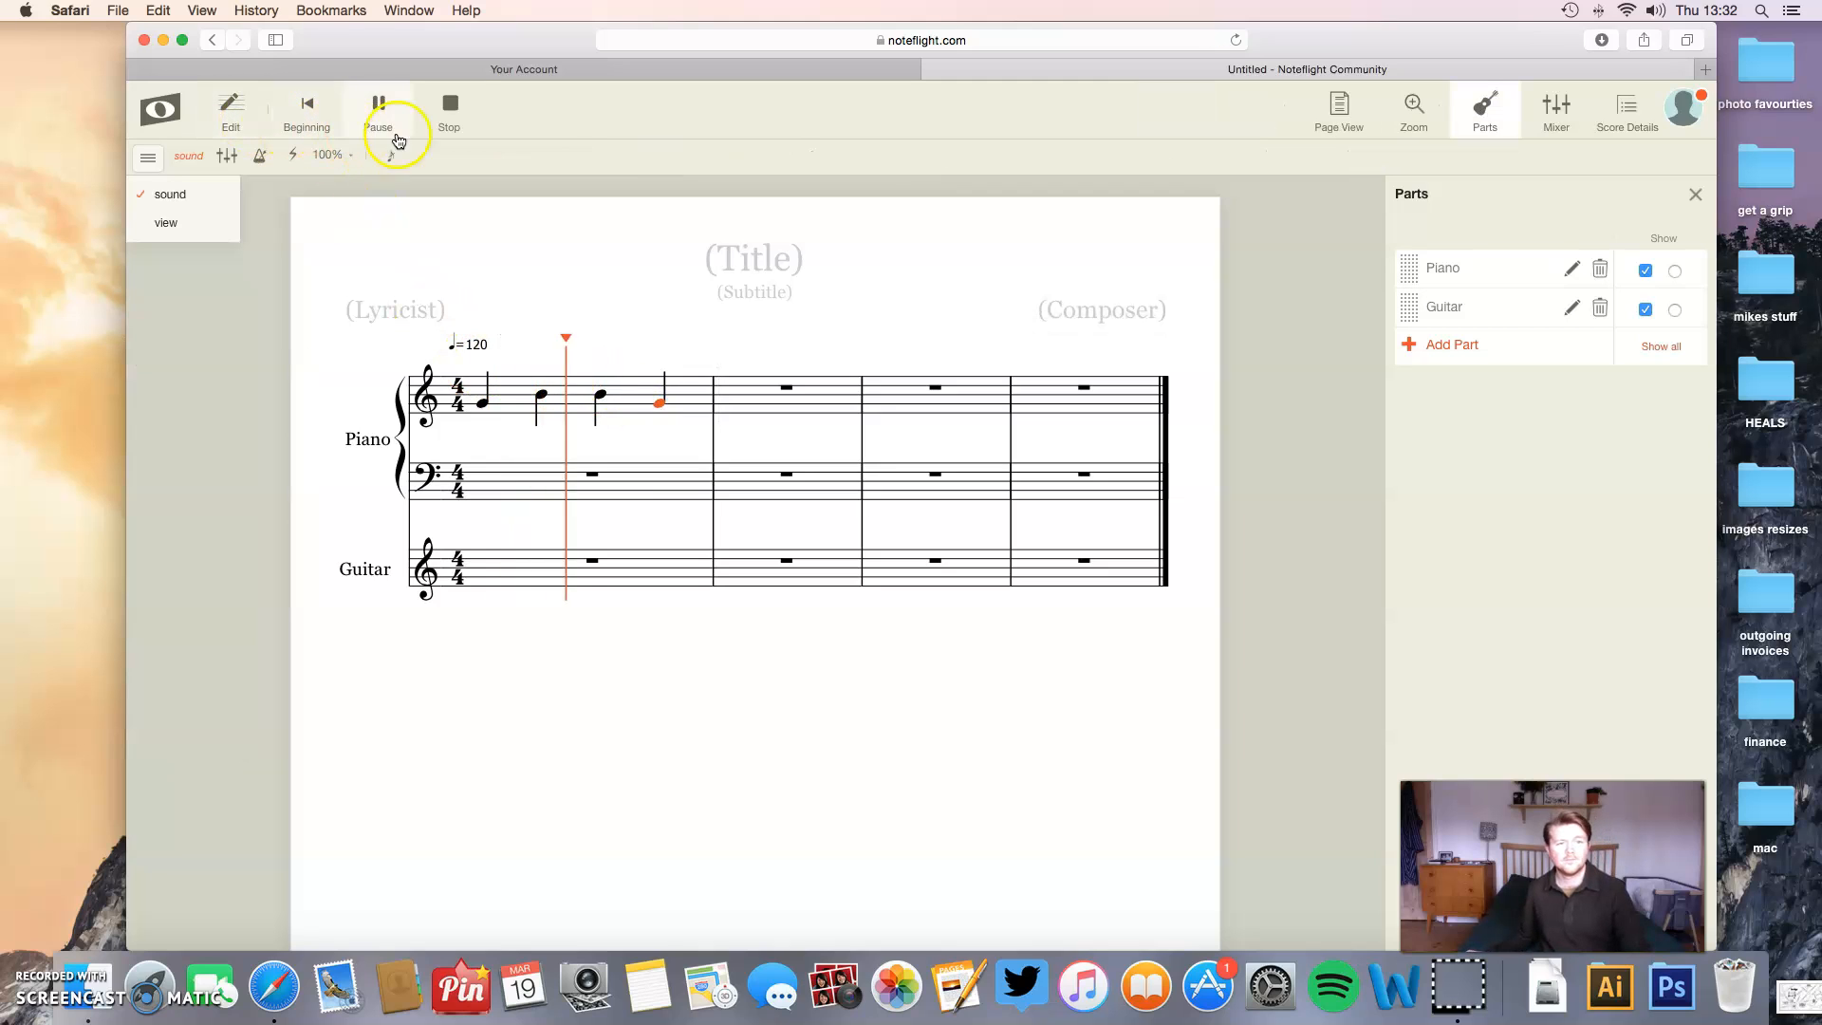
pyautogui.click(450, 126)
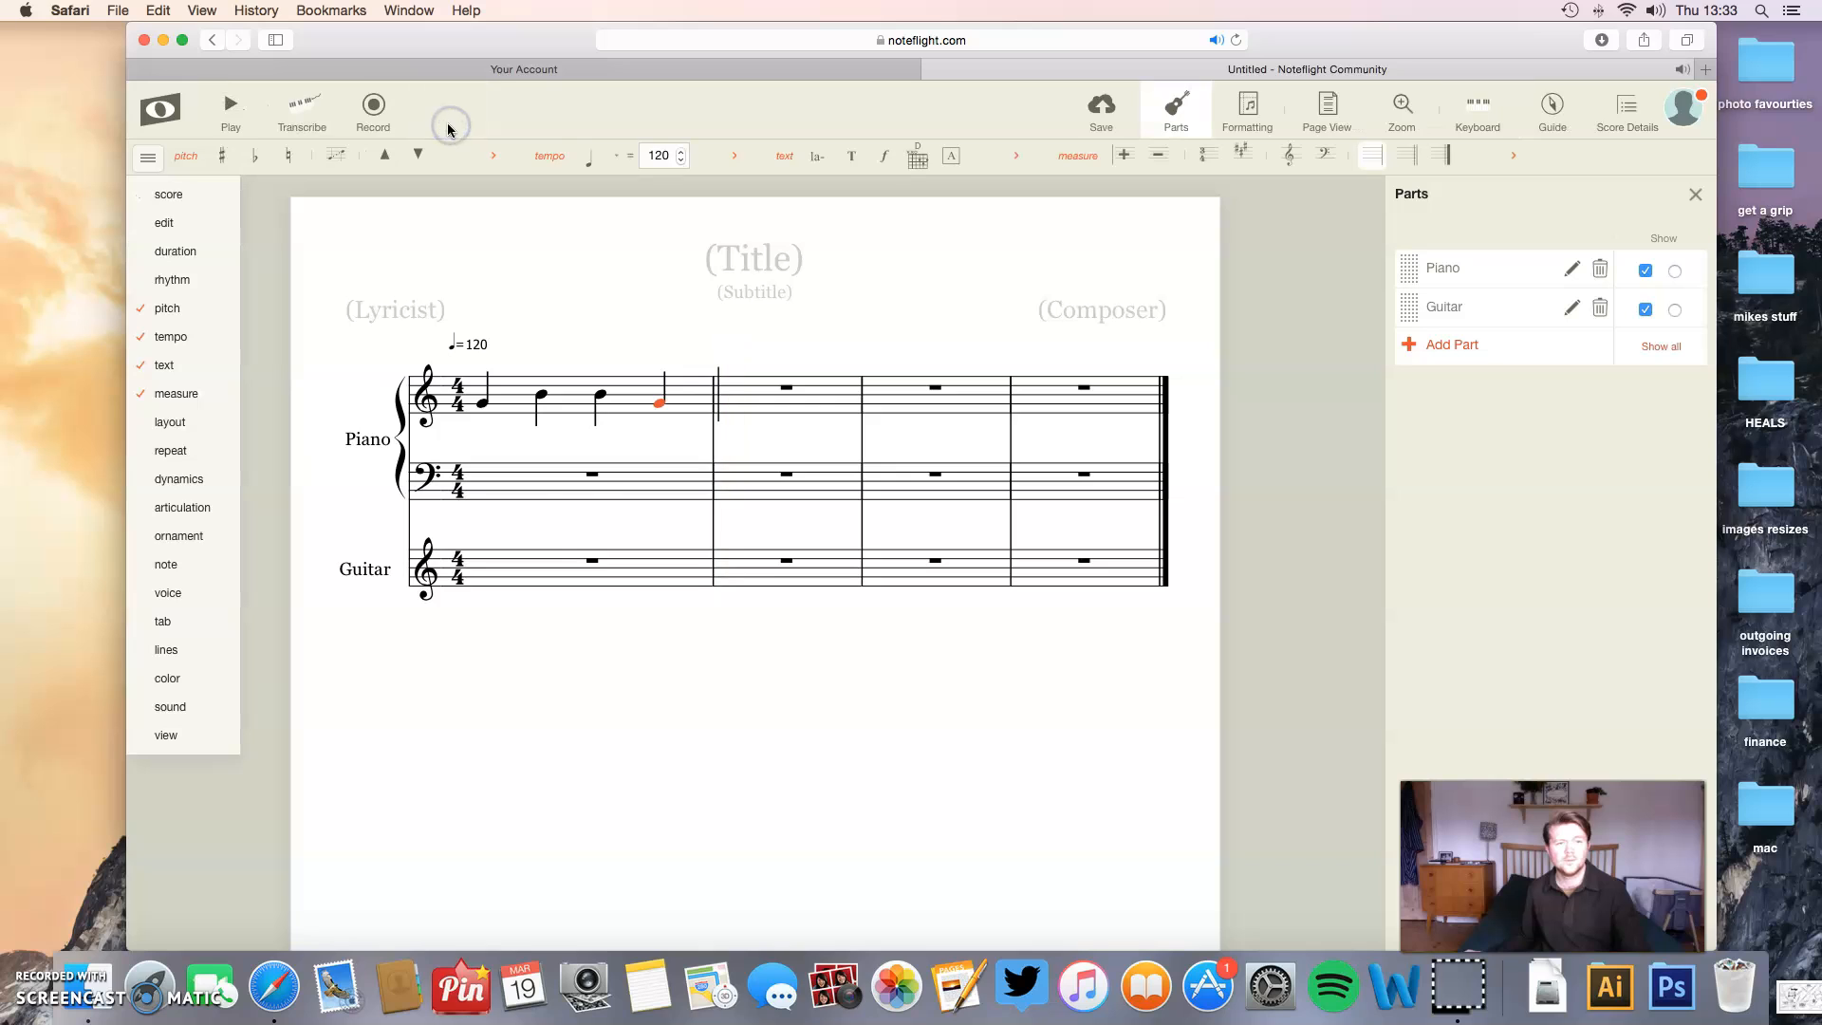
# - Show the duration tools and change the second treble note of the first measure to an eighth note
pyautogui.click(540, 395)
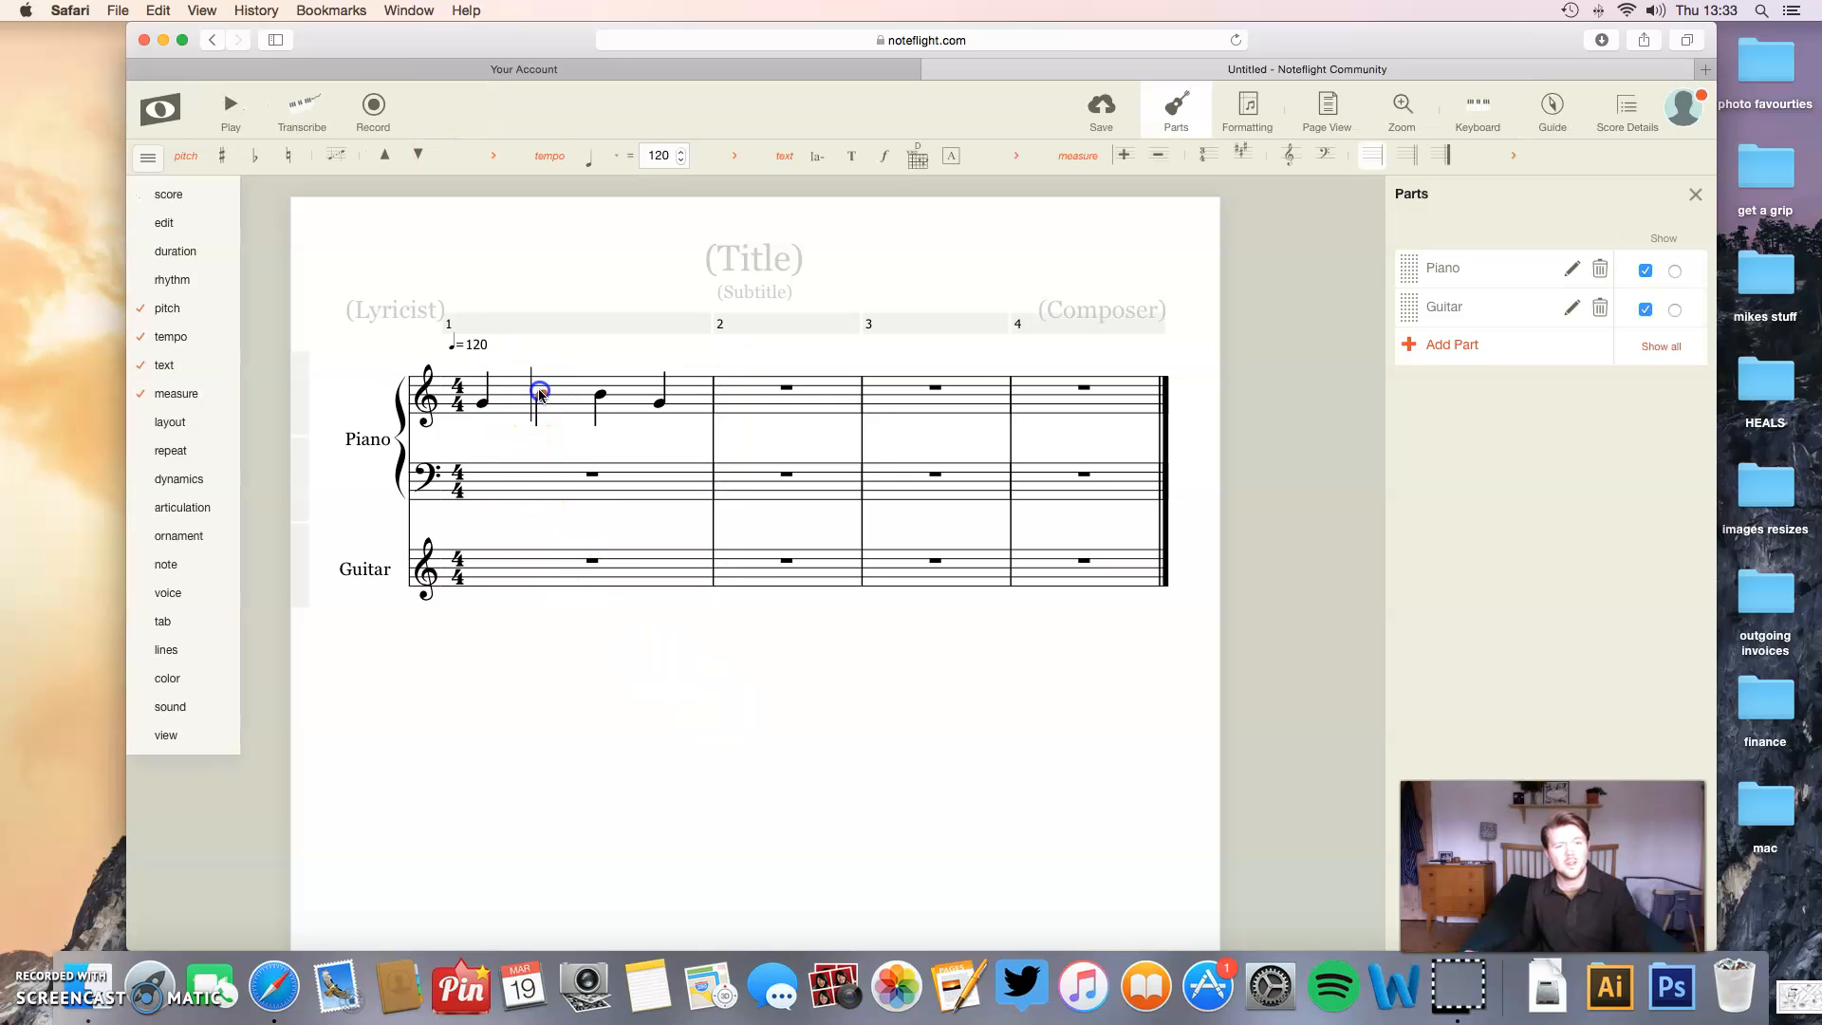
pyautogui.click(549, 408)
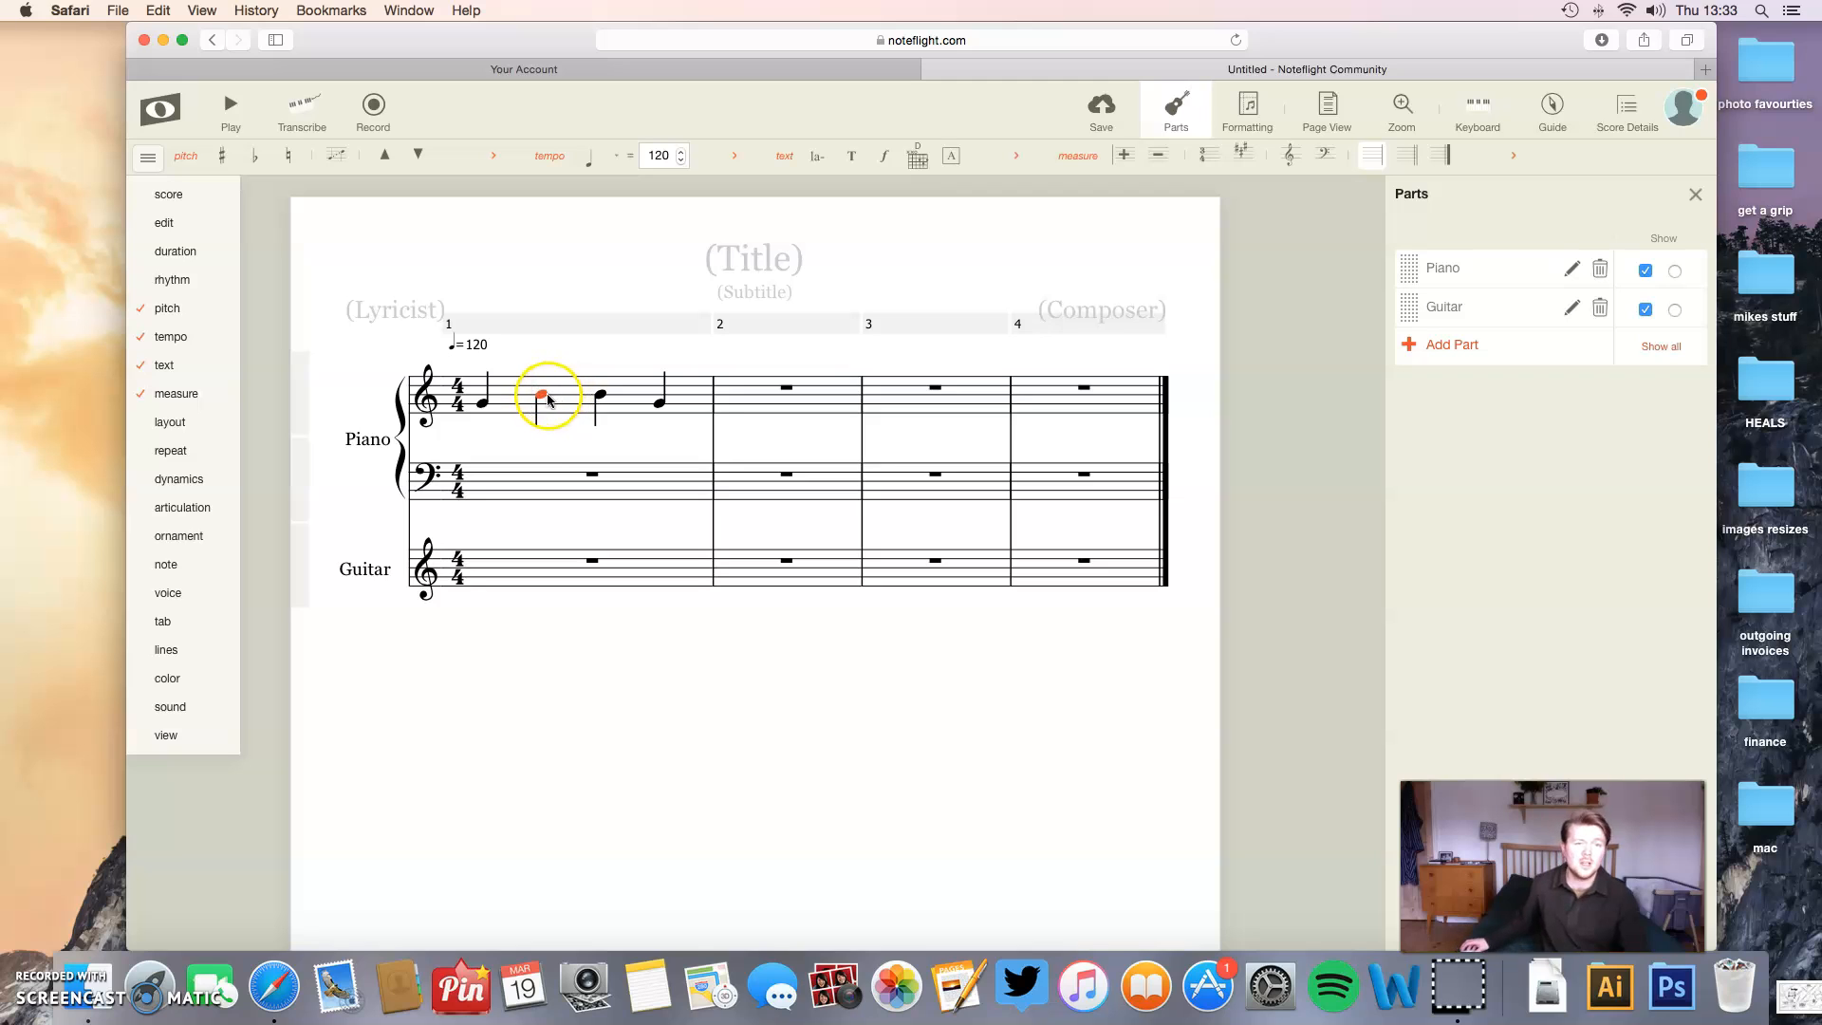
pyautogui.click(157, 252)
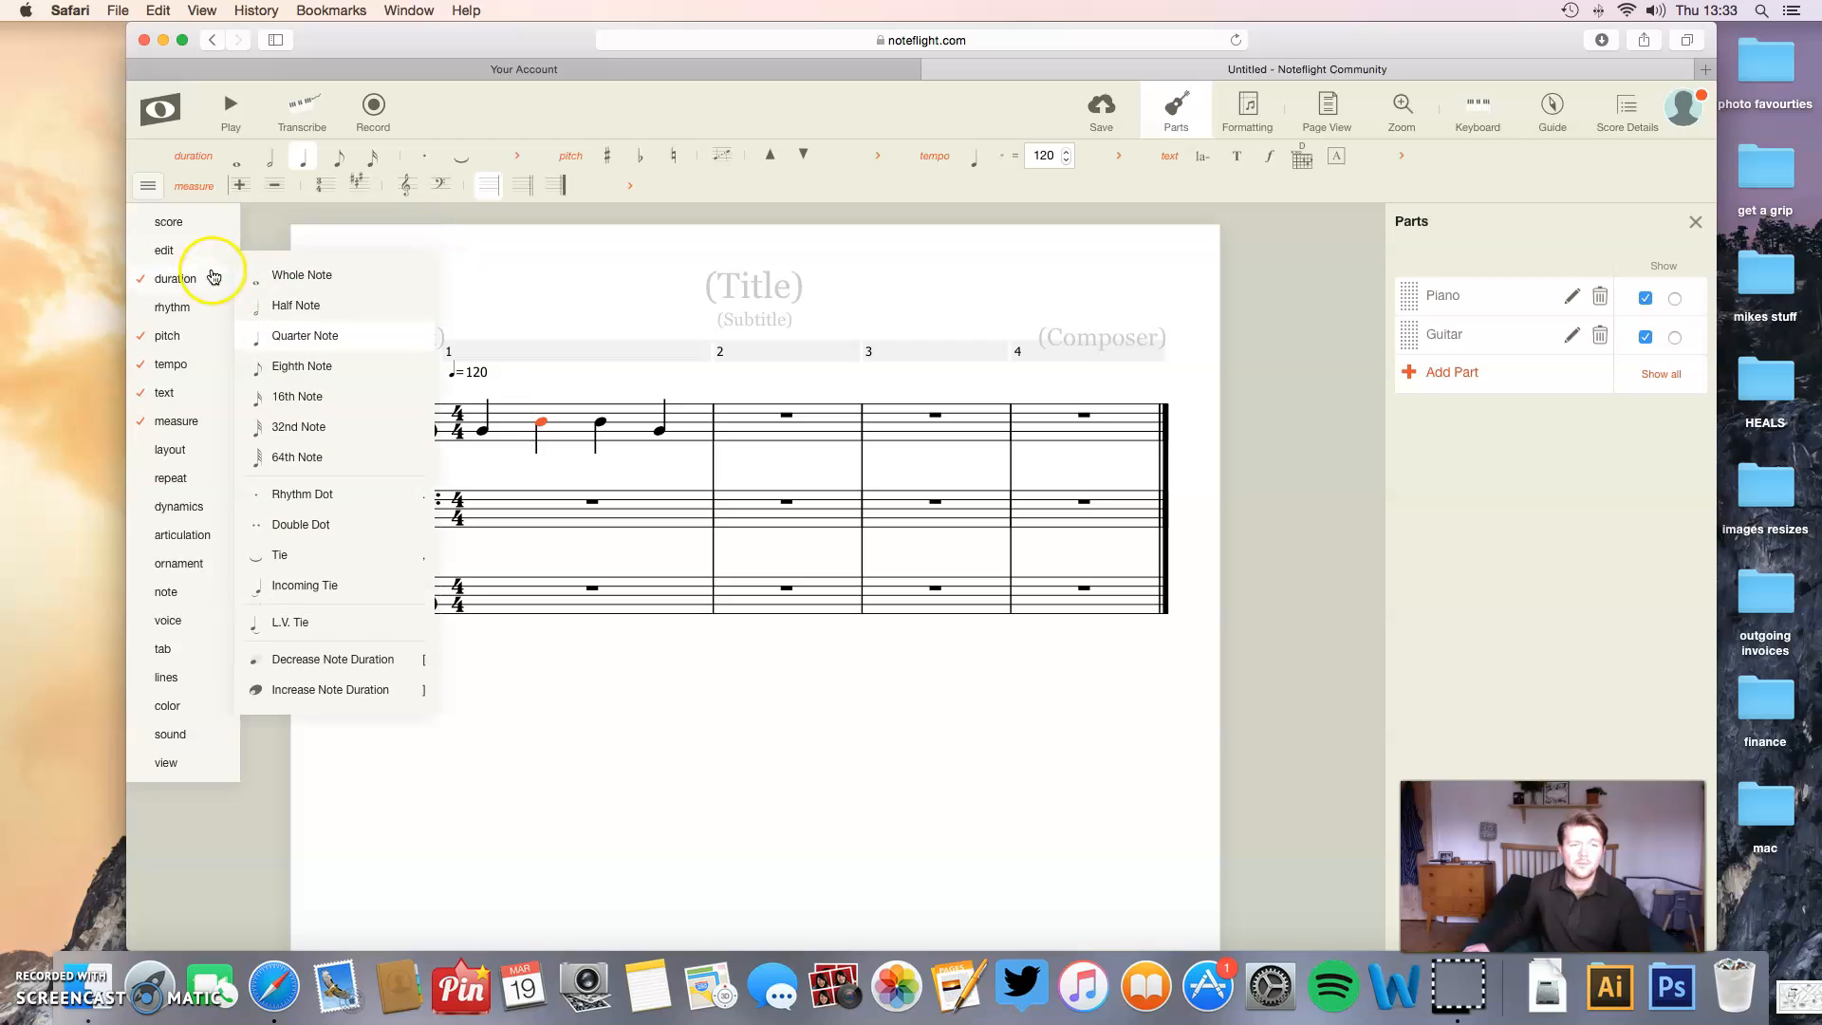
pyautogui.click(307, 343)
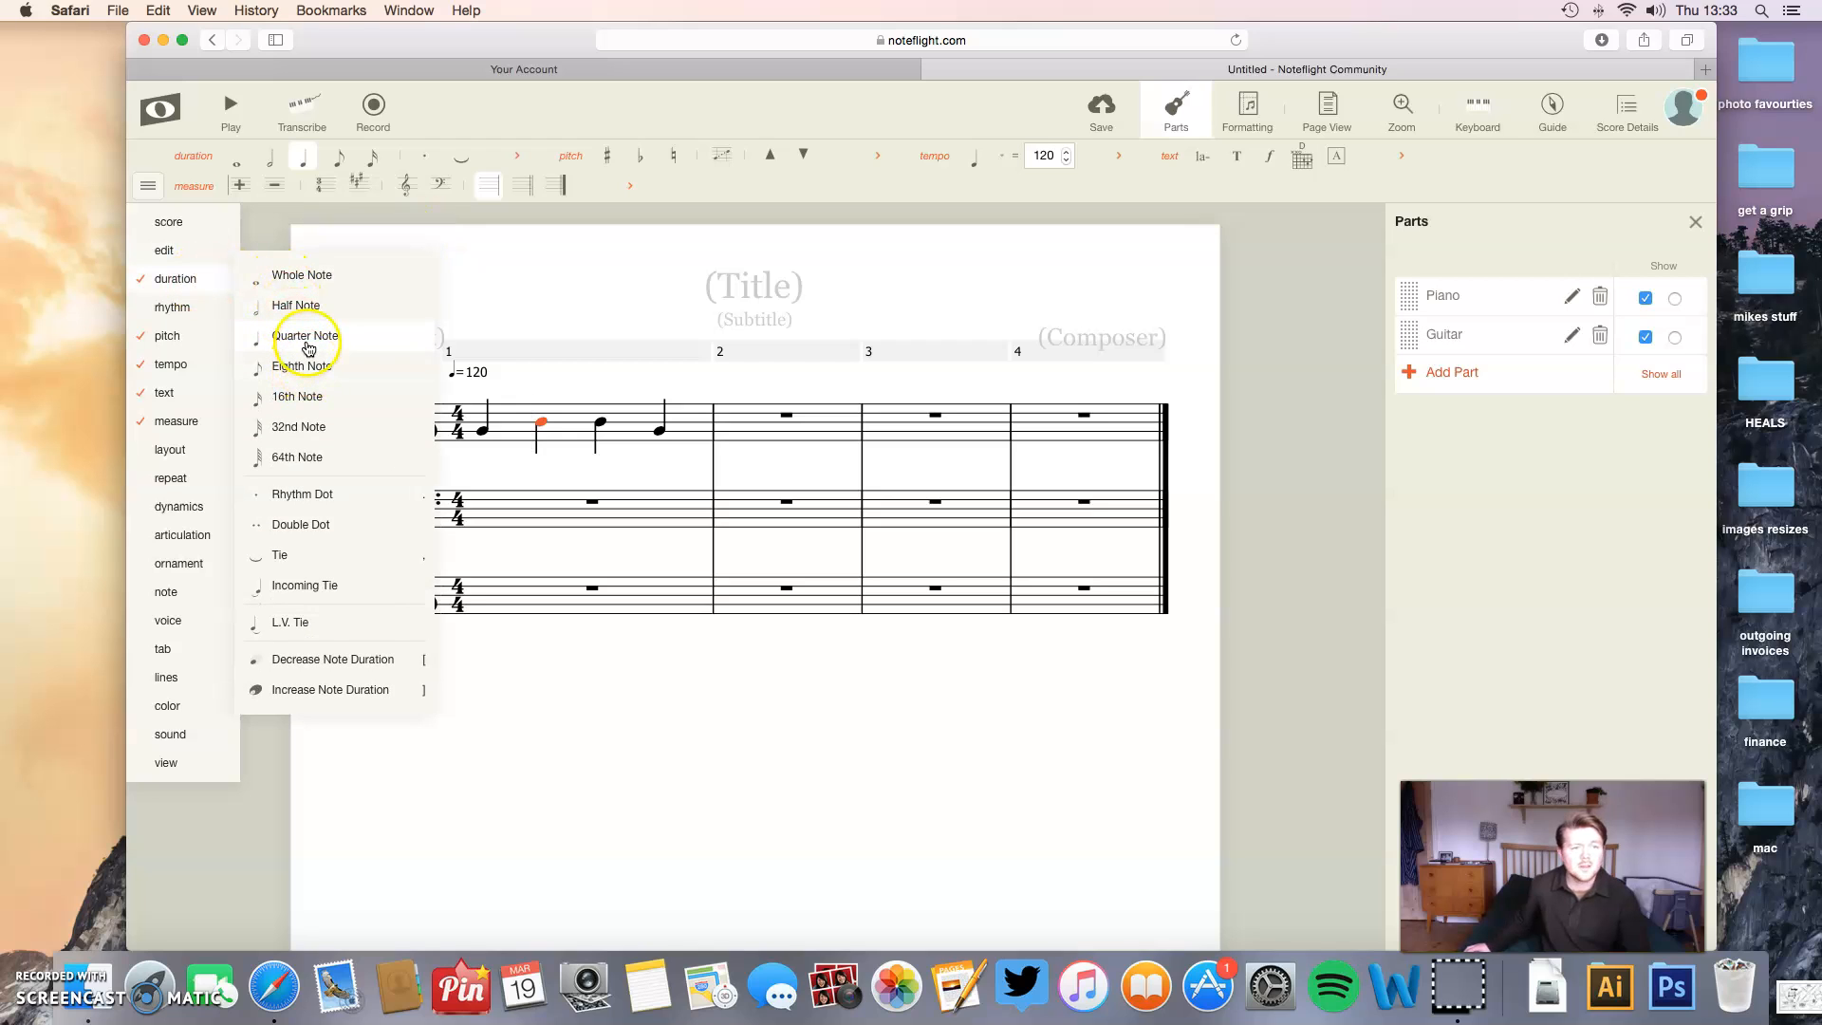
pyautogui.click(303, 368)
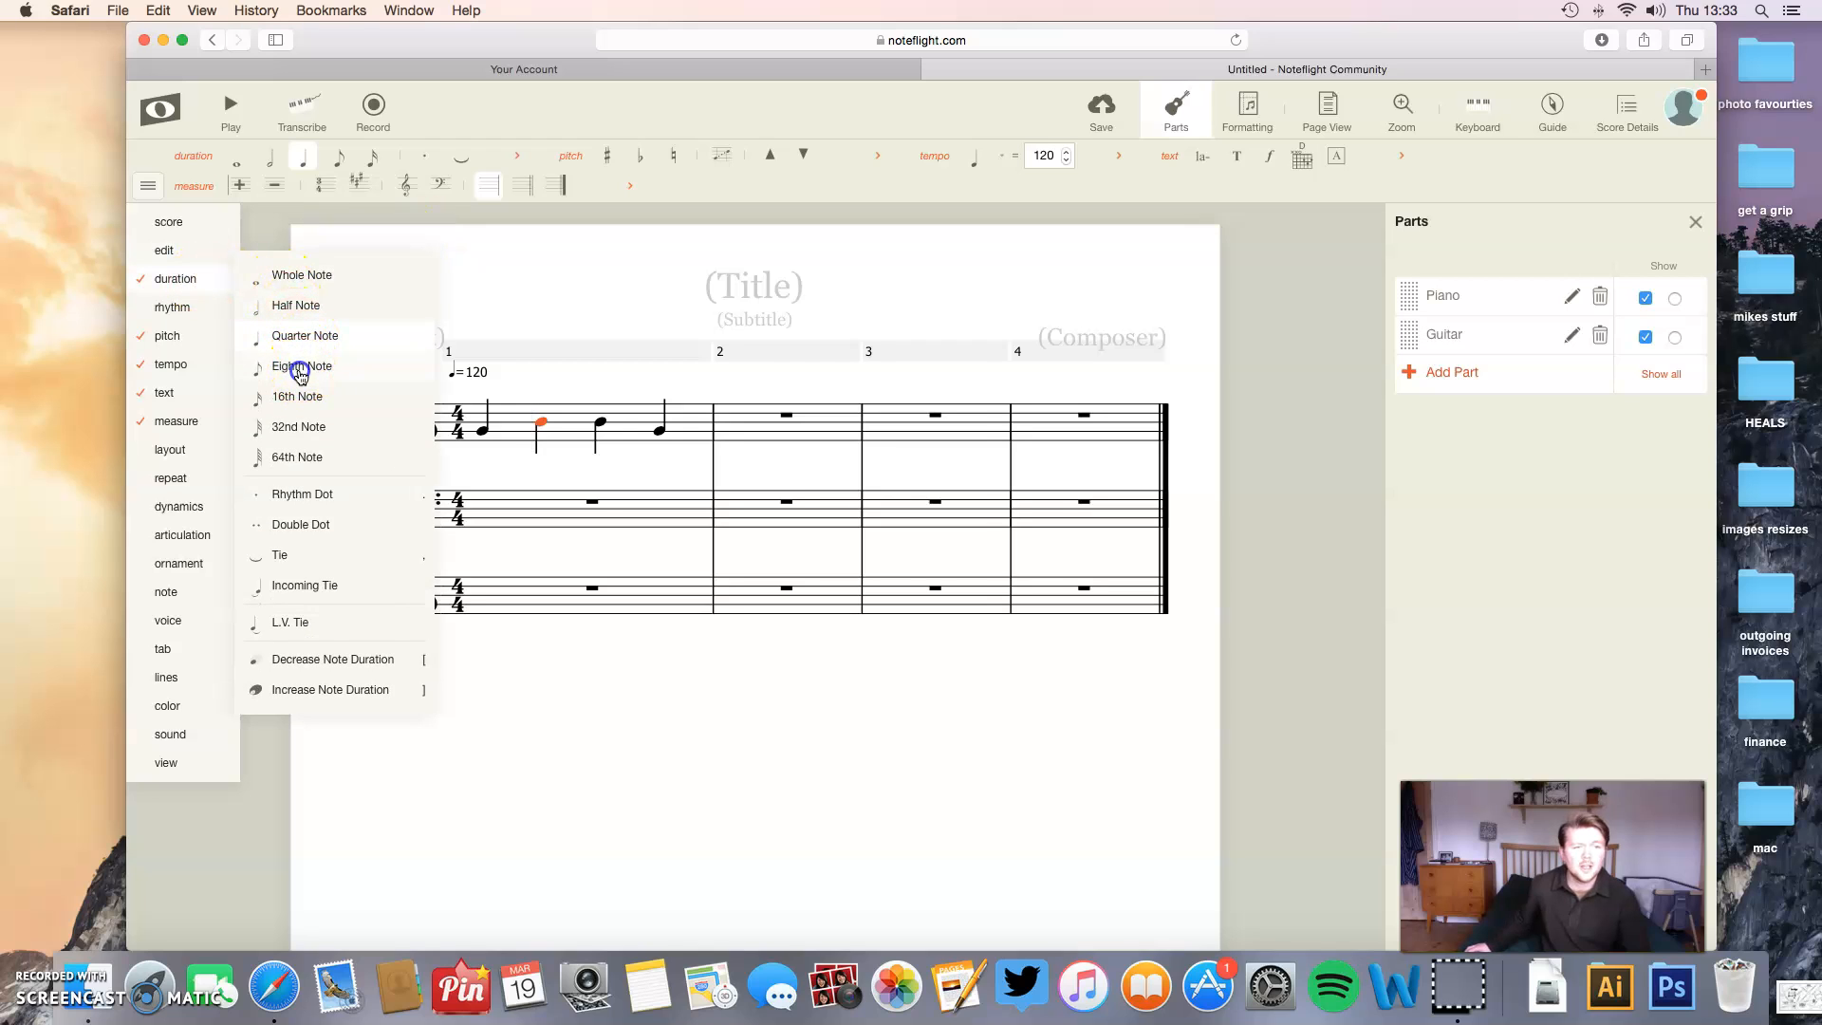
# - Replace the eighth rest in the first treble measure with an eighth-note B and play the measure back
pyautogui.click(581, 415)
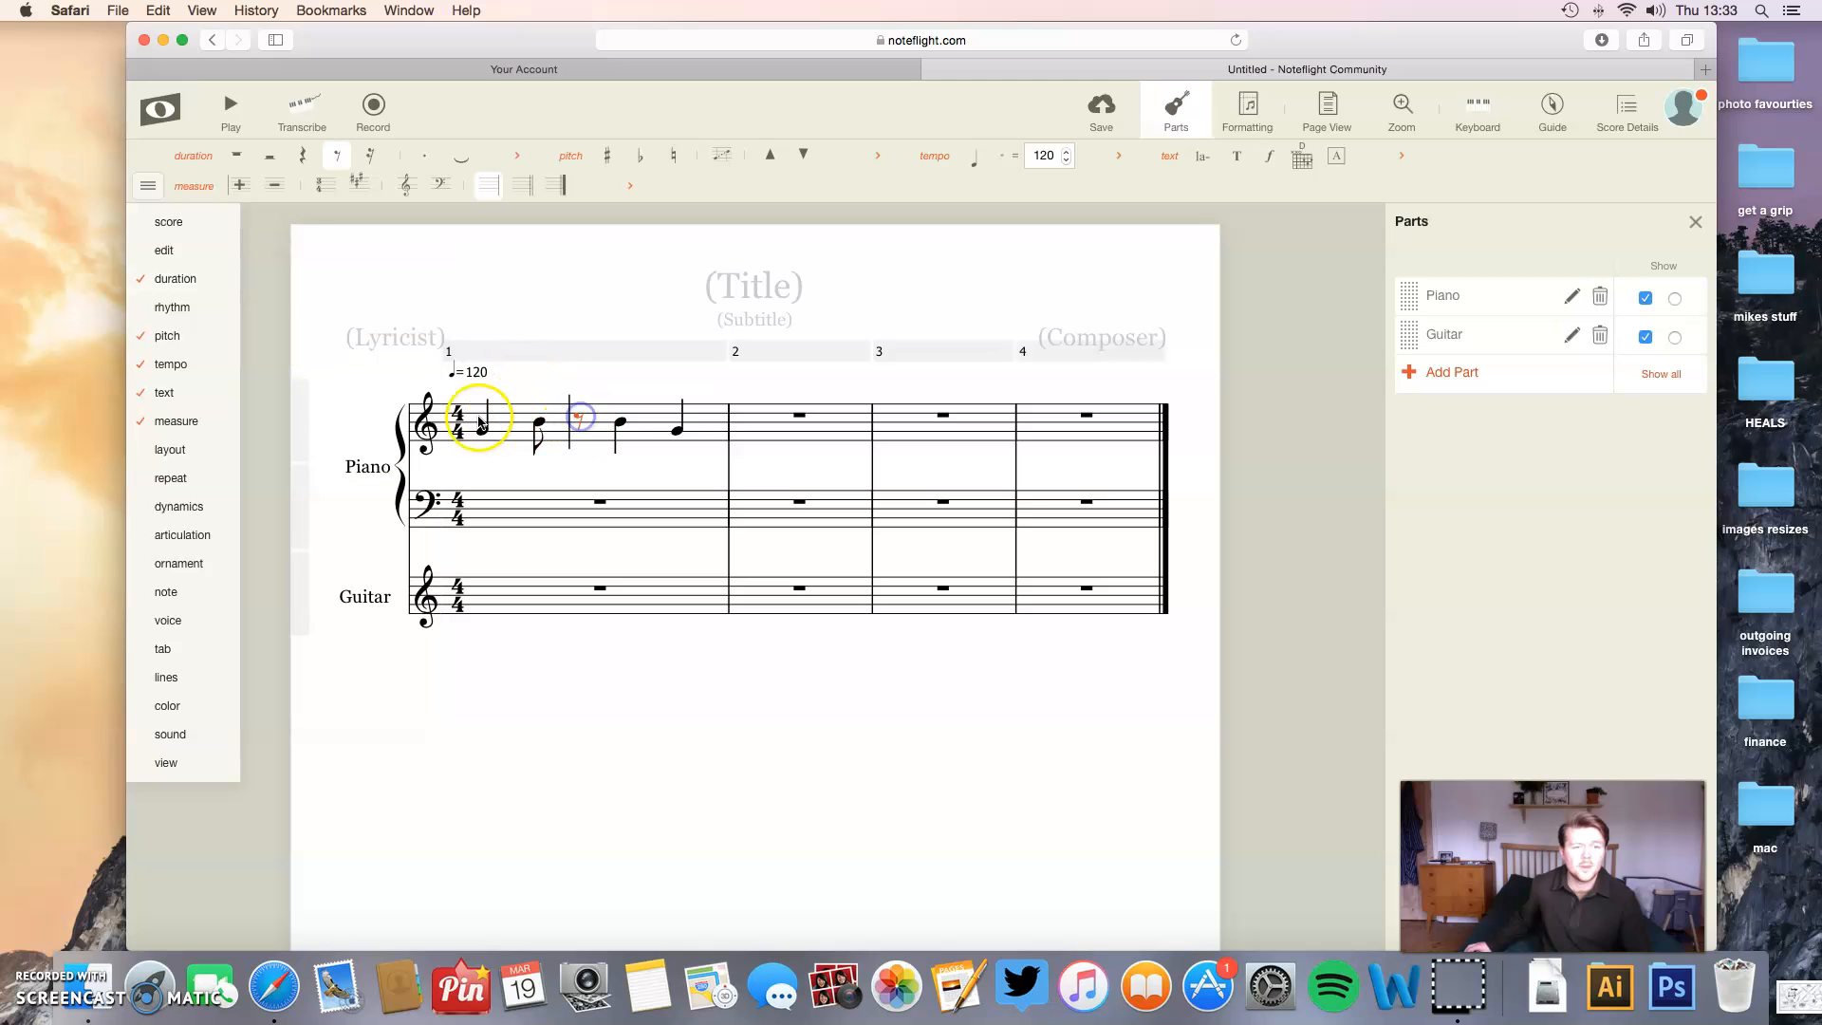
pyautogui.moveTo(190, 280)
pyautogui.click(316, 368)
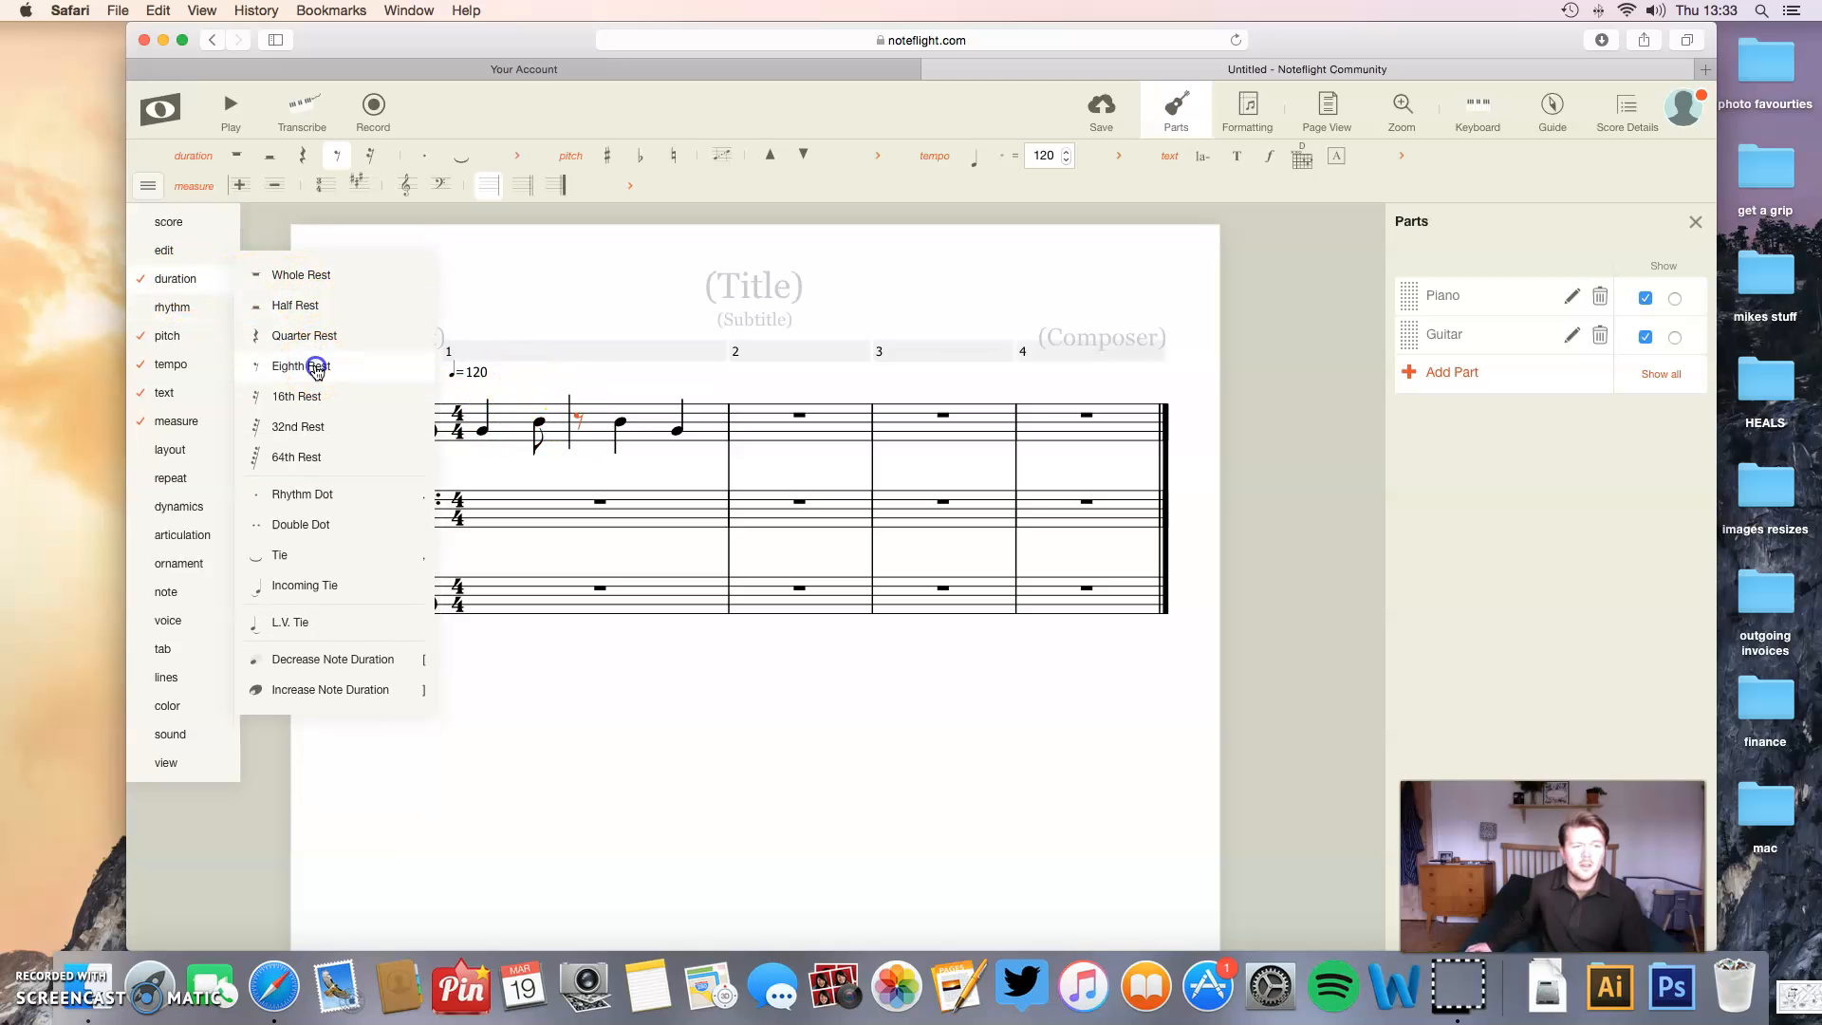
pyautogui.click(580, 421)
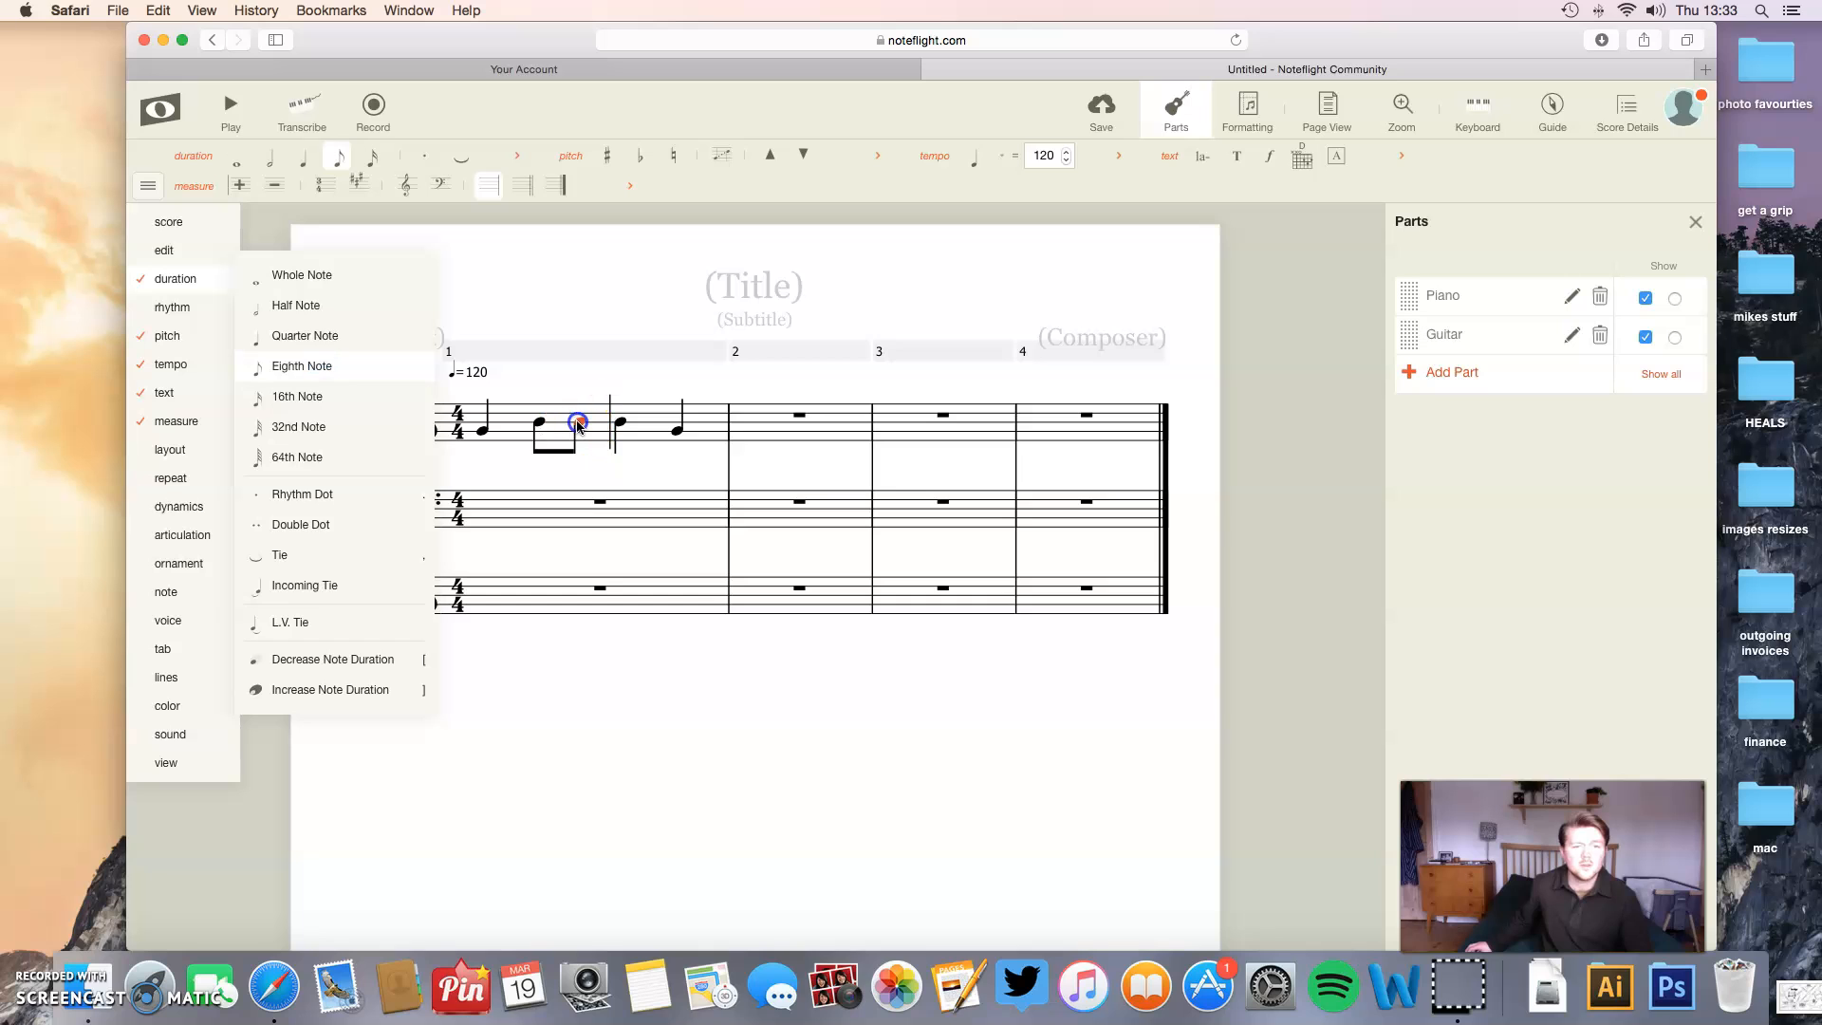
pyautogui.click(217, 114)
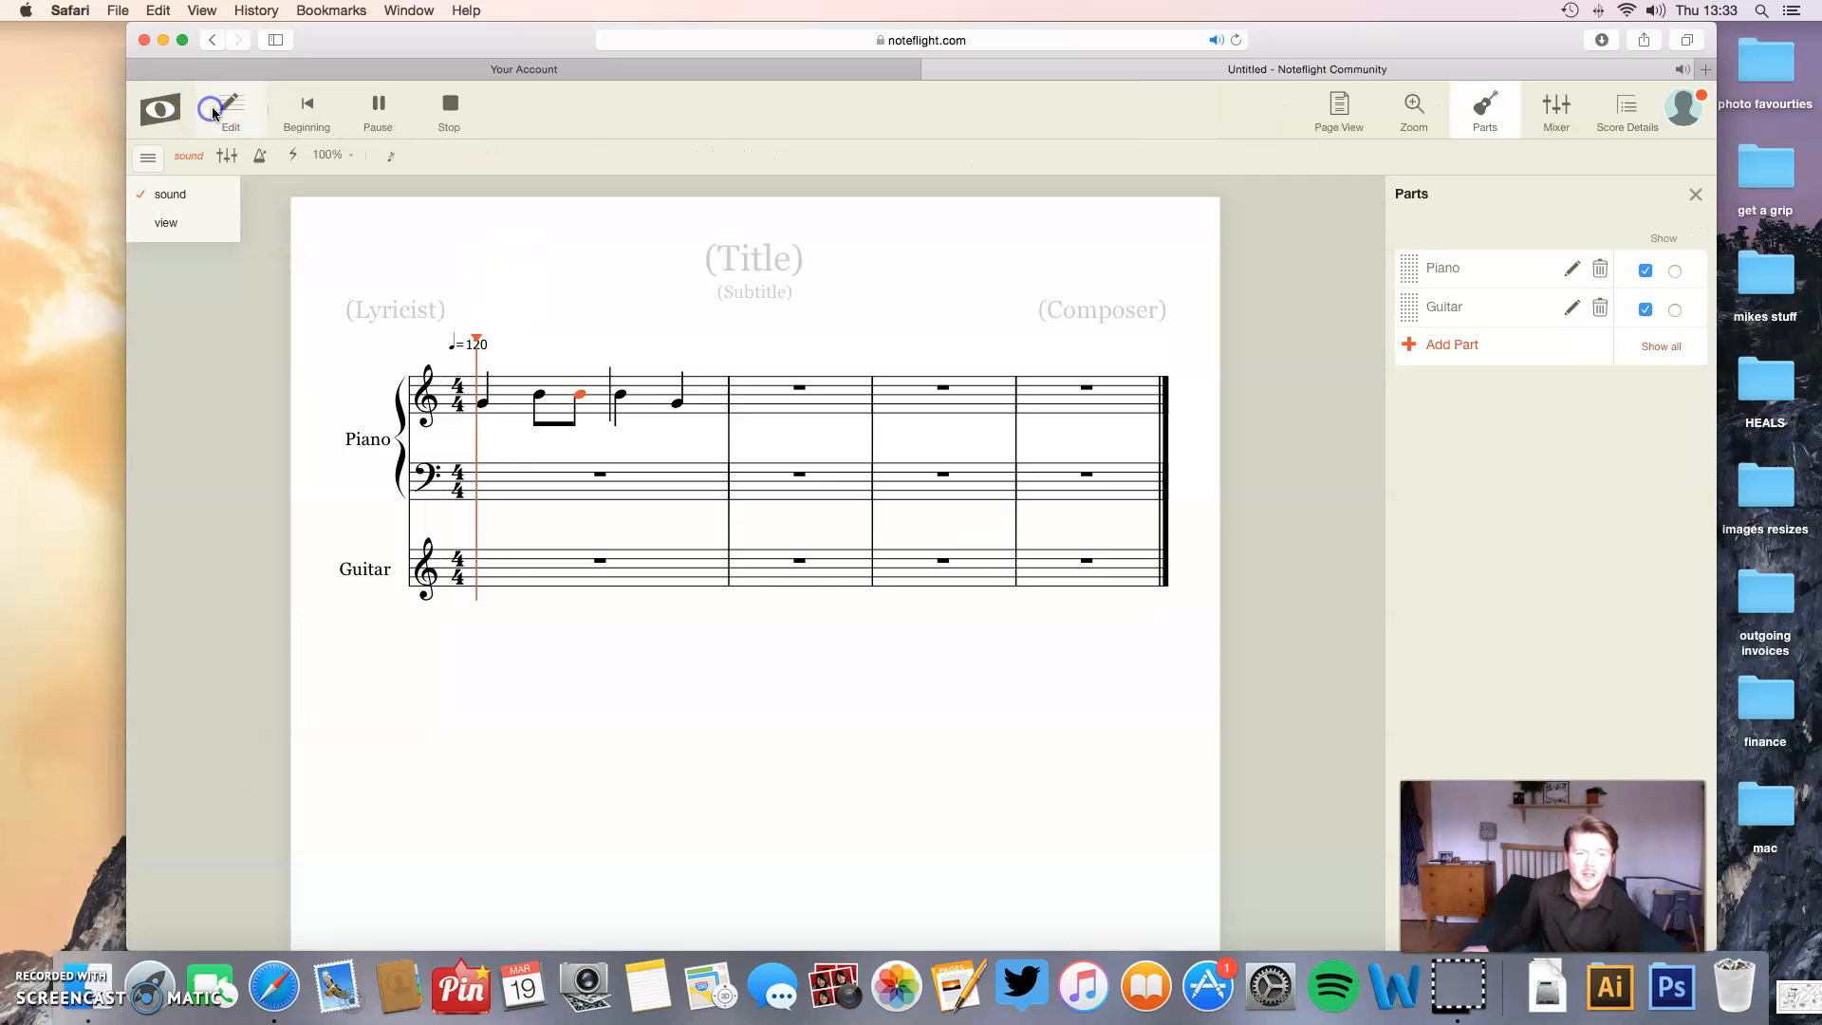
pyautogui.click(450, 107)
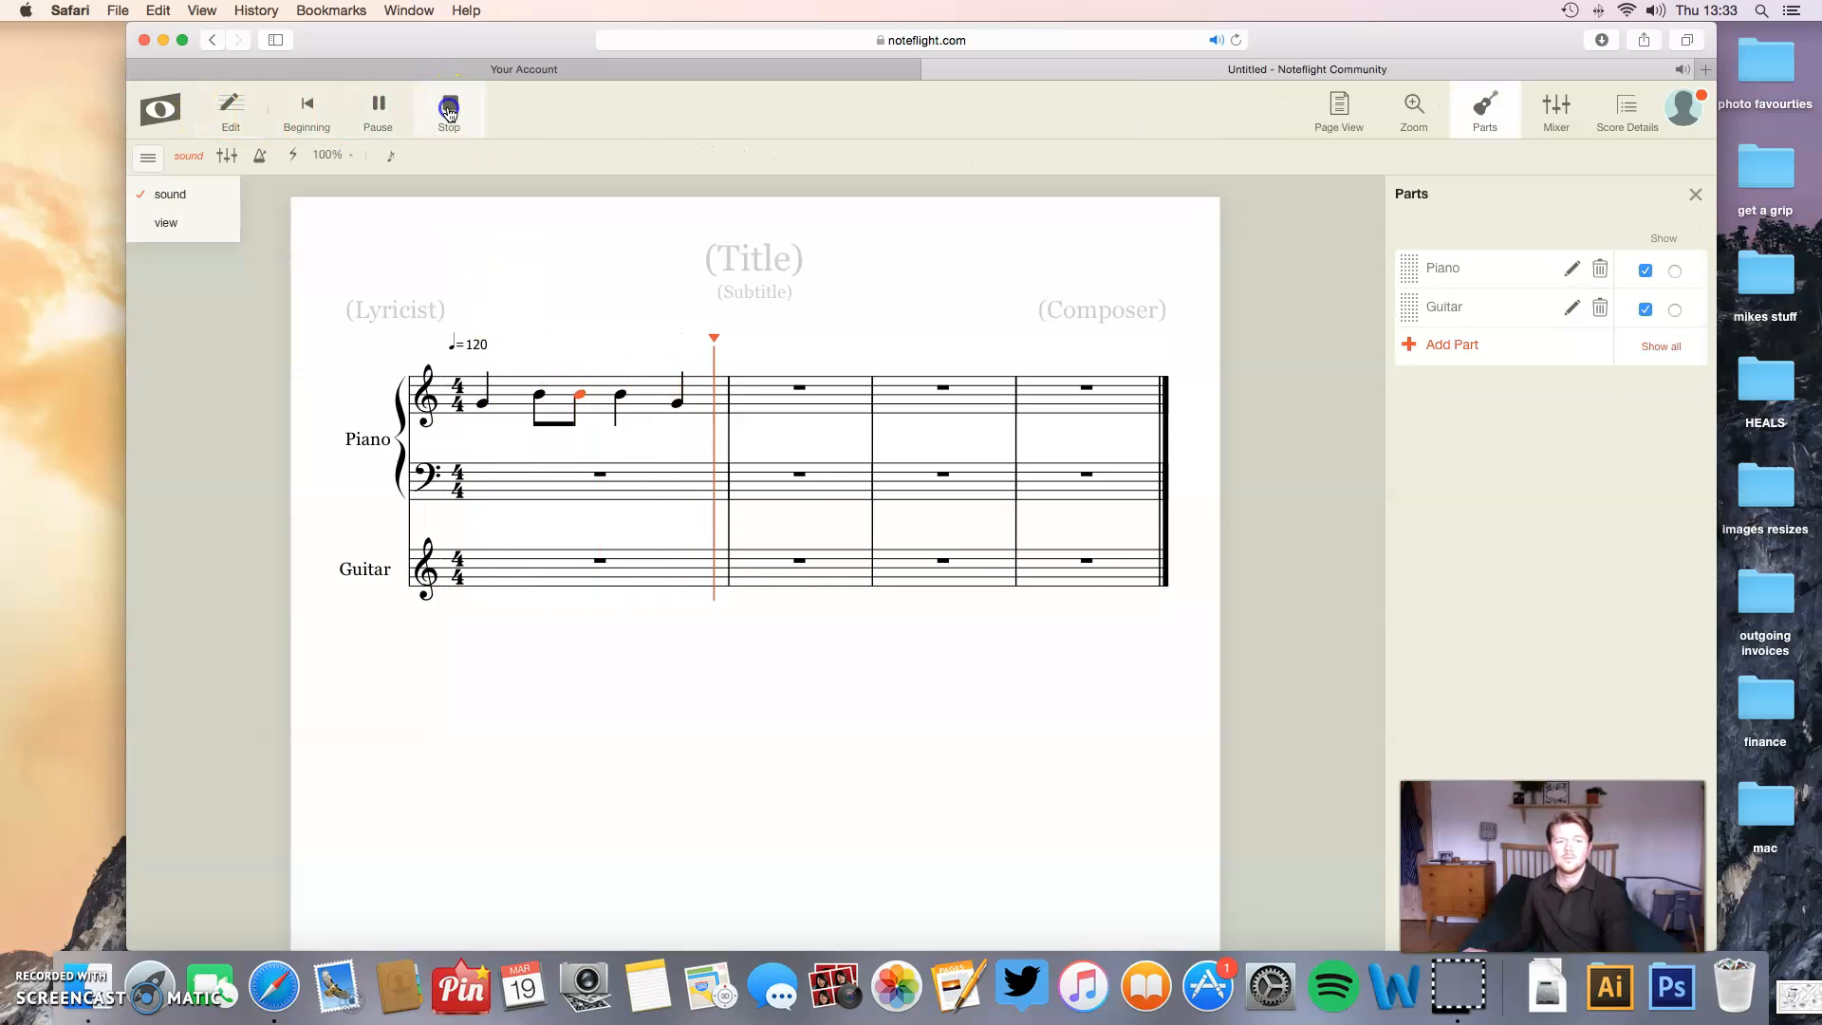
# - Change the first treble measure's last three notes to C, G and D, and enter quarter notes G, B, C and B in measure 2
pyautogui.click(568, 394)
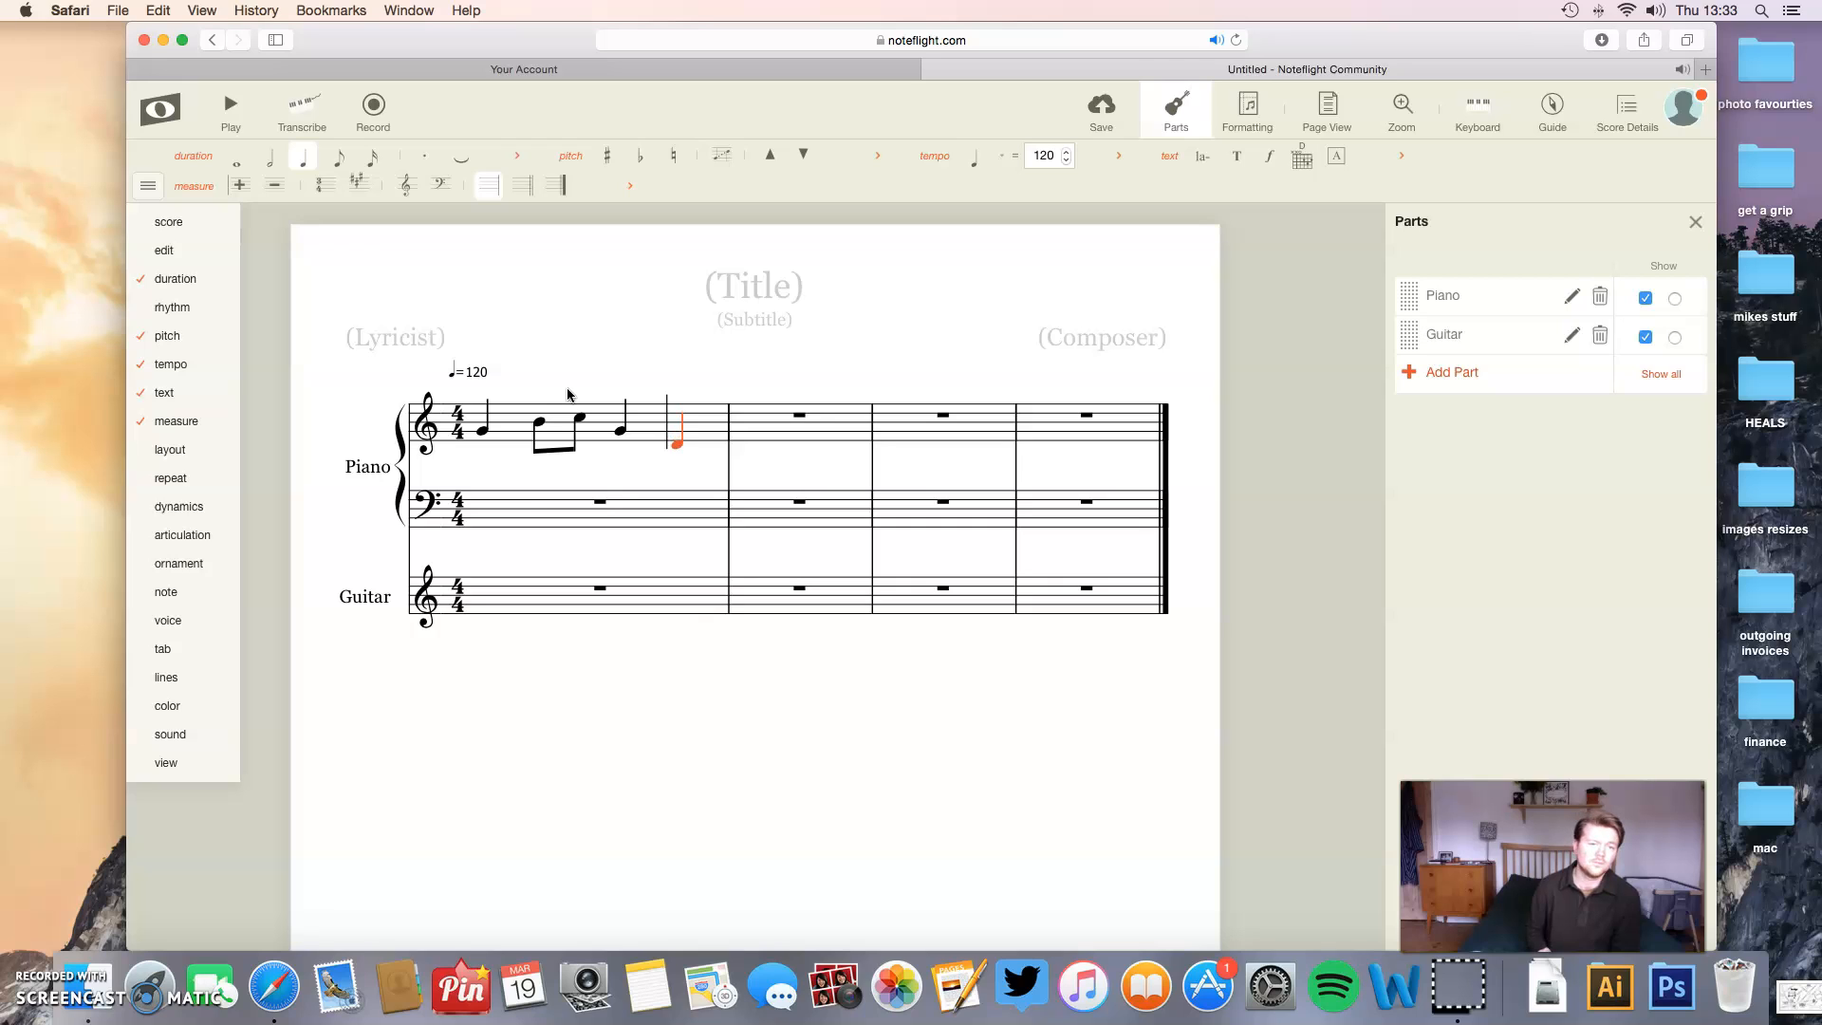
pyautogui.press('Right')
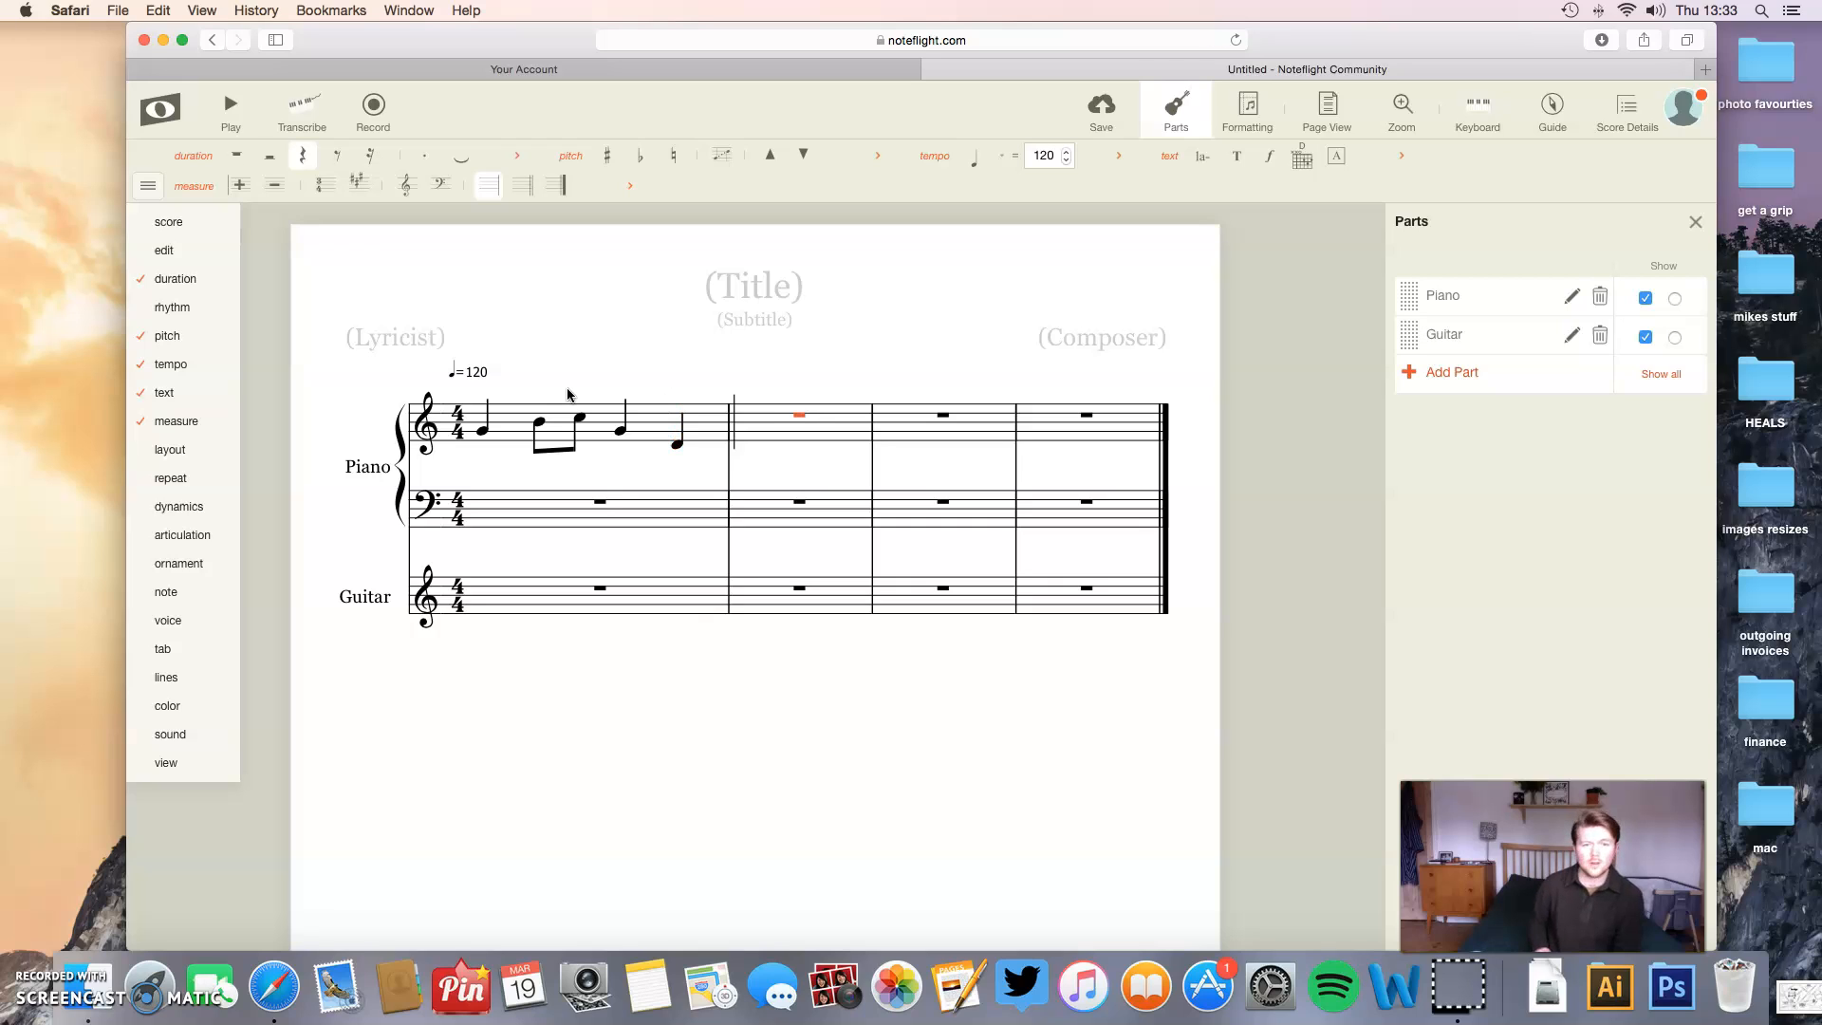
pyautogui.click(740, 436)
pyautogui.click(766, 421)
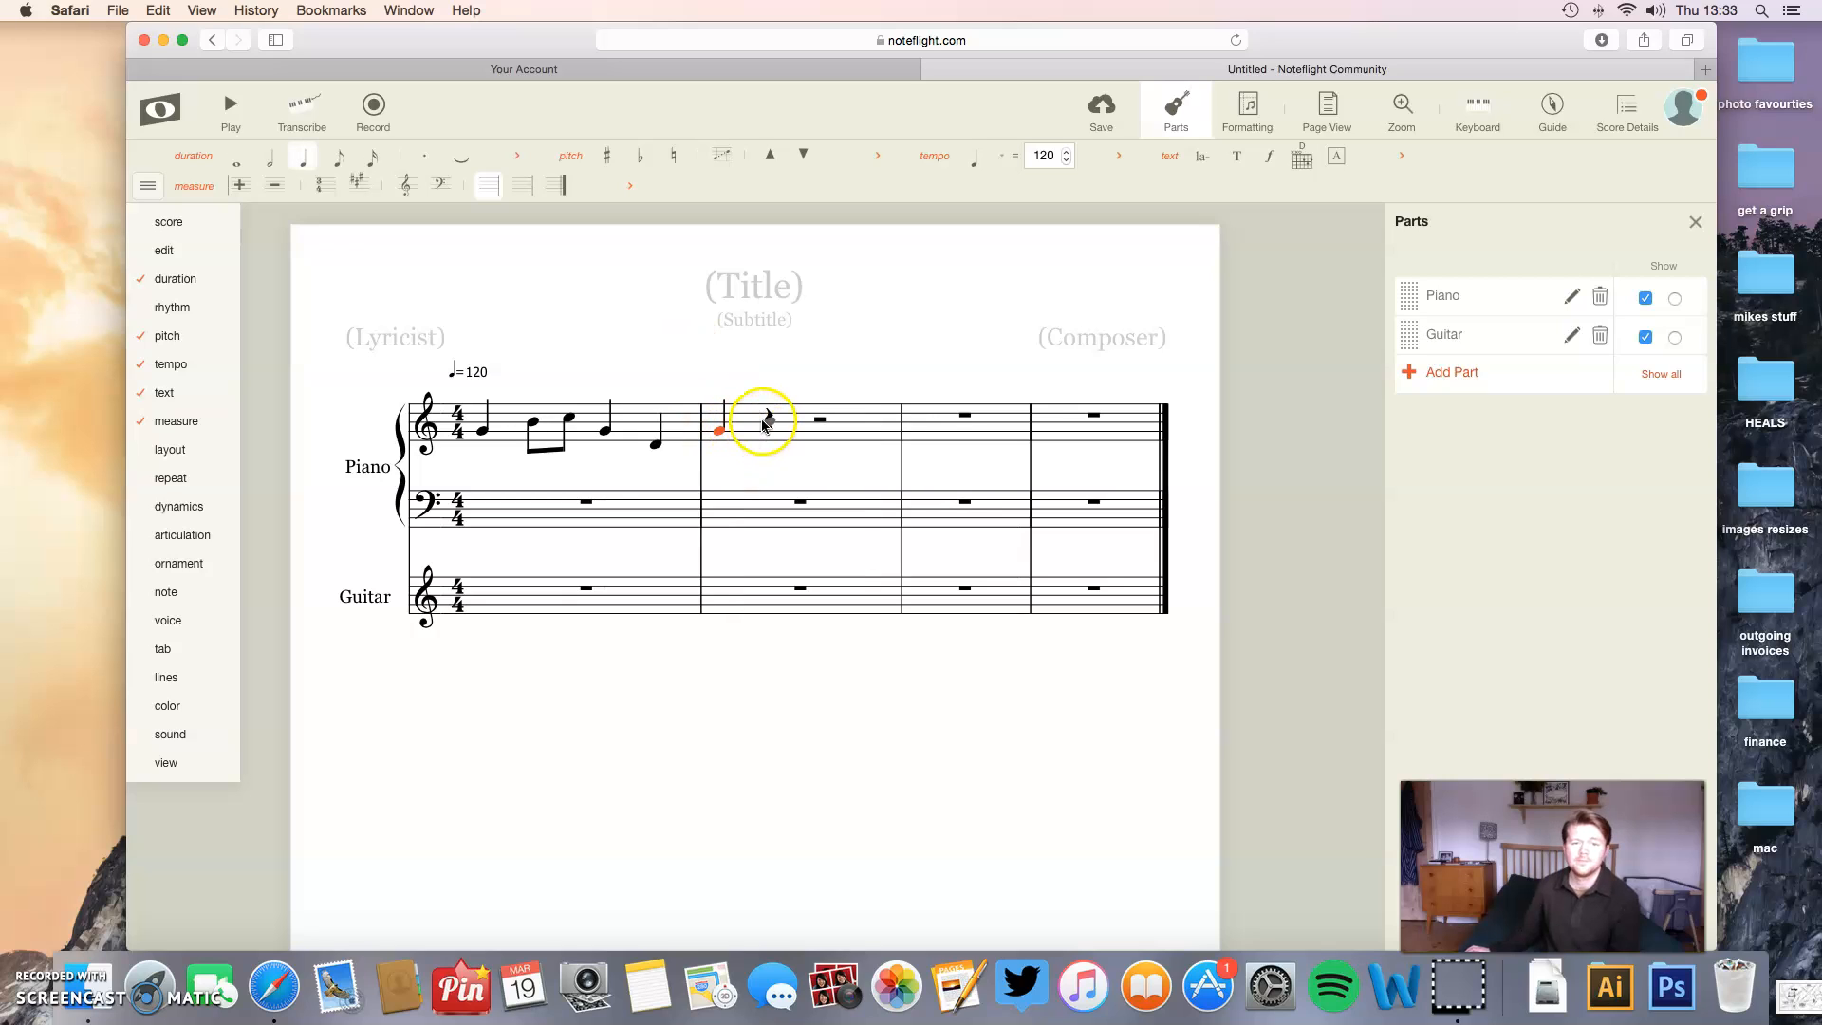
pyautogui.click(820, 417)
pyautogui.click(822, 419)
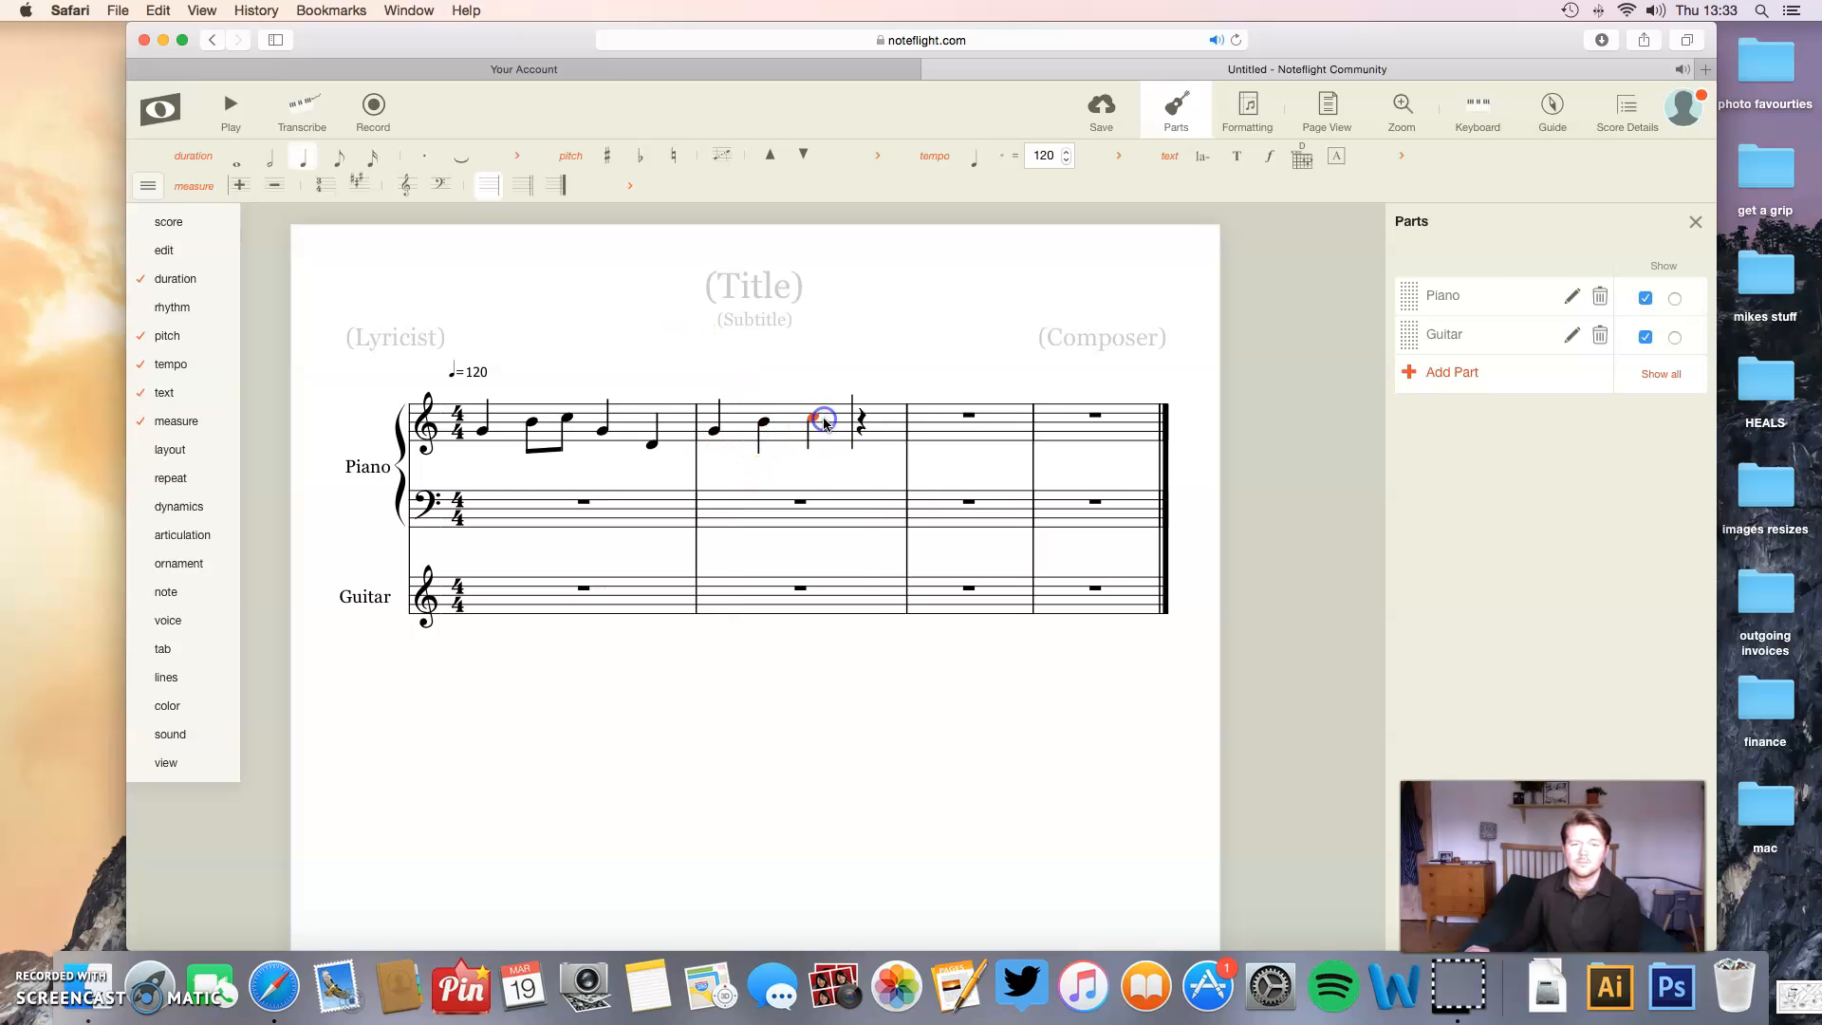
pyautogui.click(861, 420)
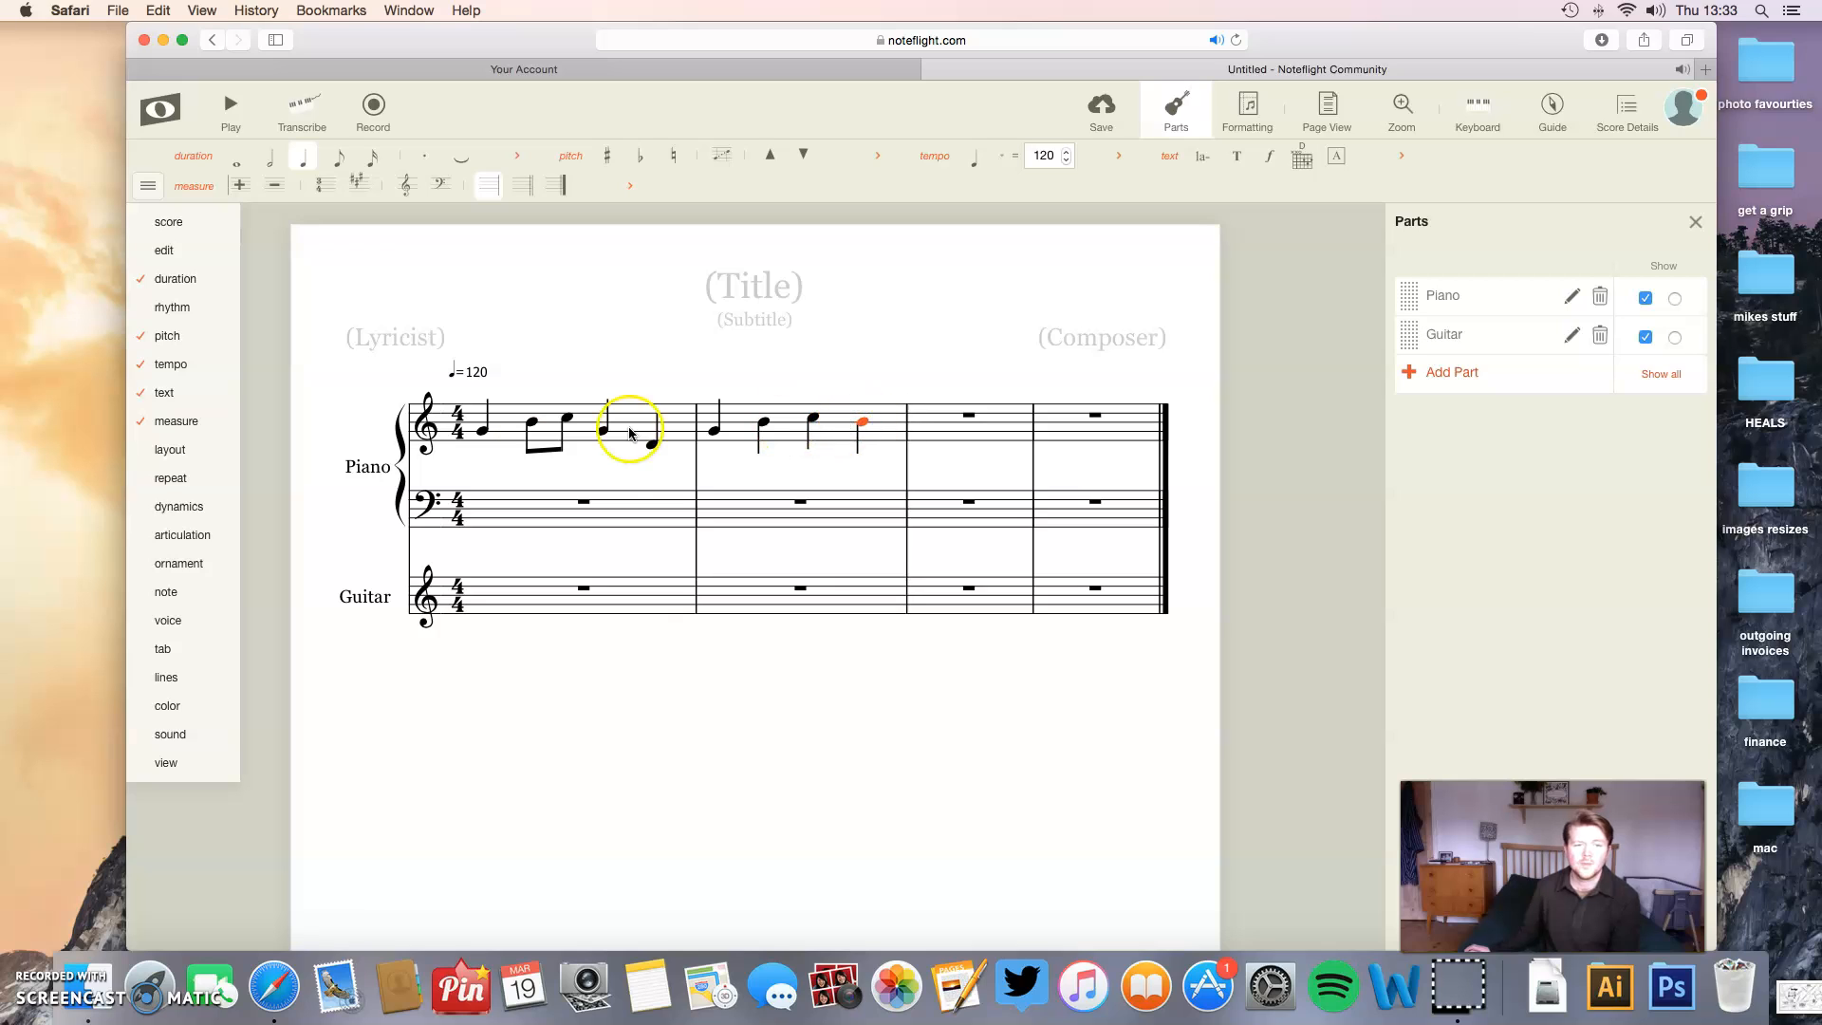
# - Build a quarter-note chord of B, E and G on the first beat of the Piano part's bass staff
pyautogui.click(487, 517)
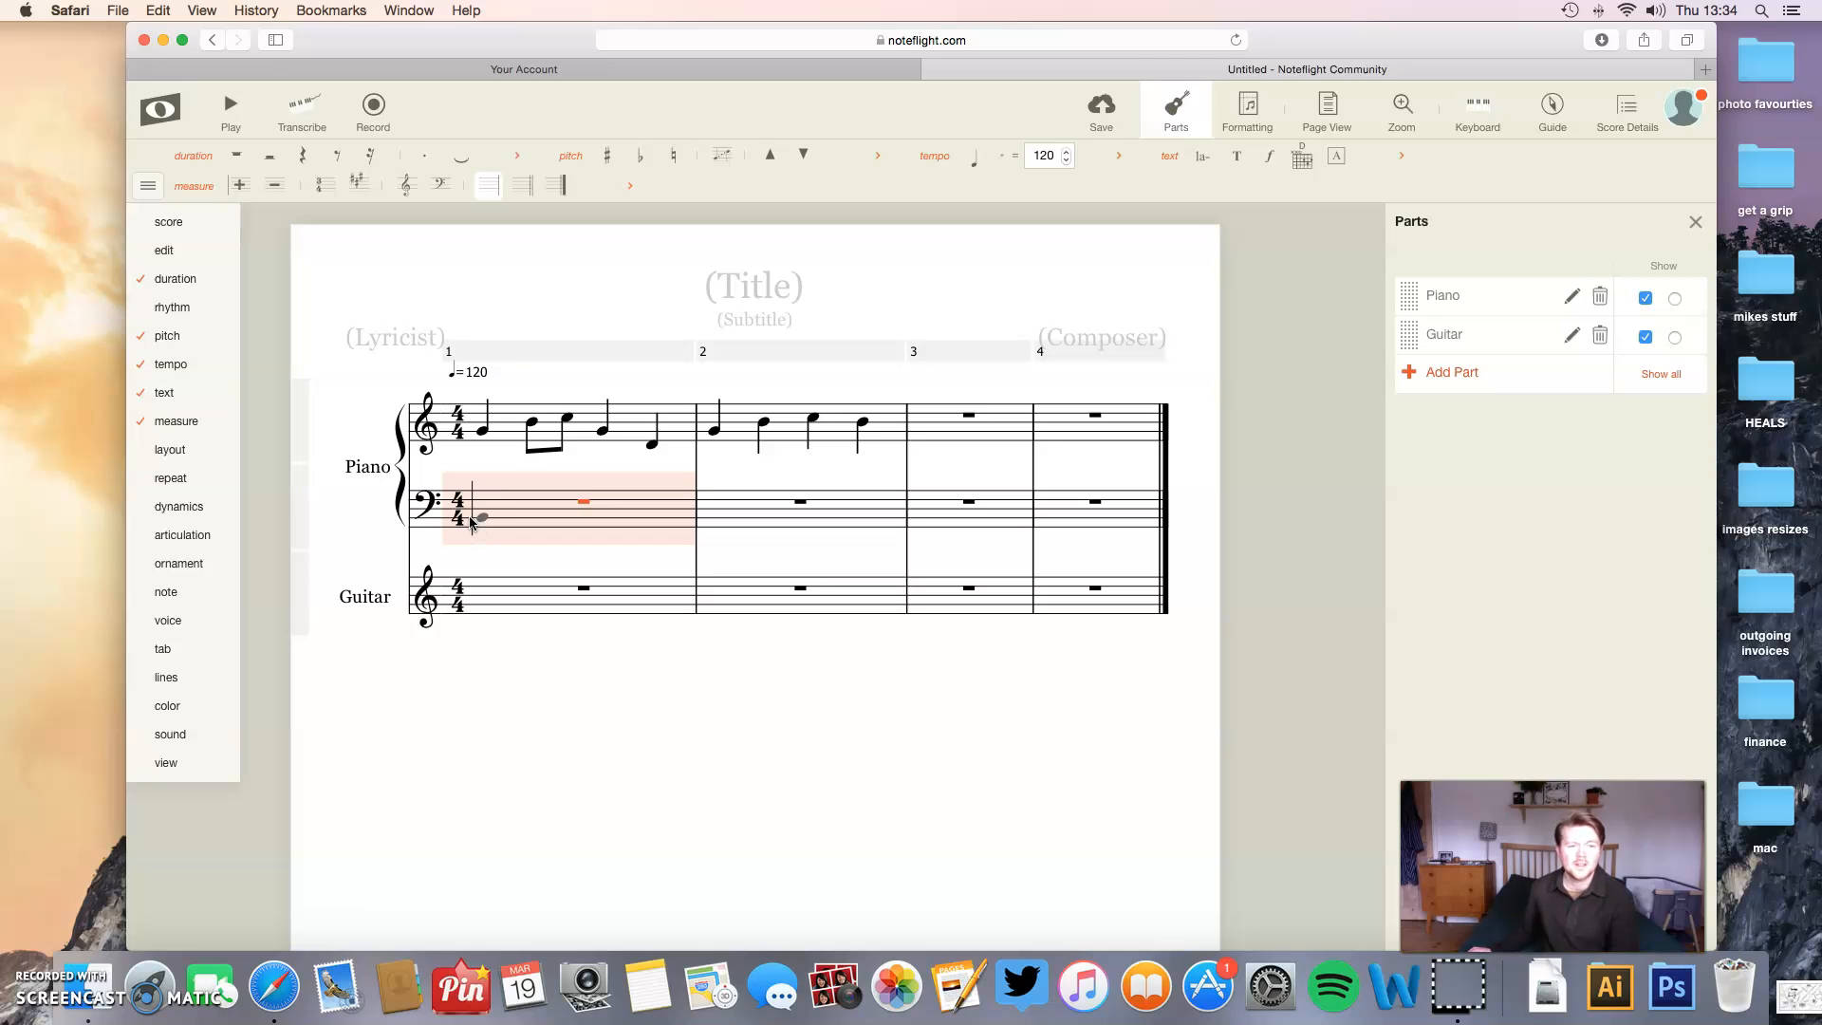
pyautogui.click(480, 517)
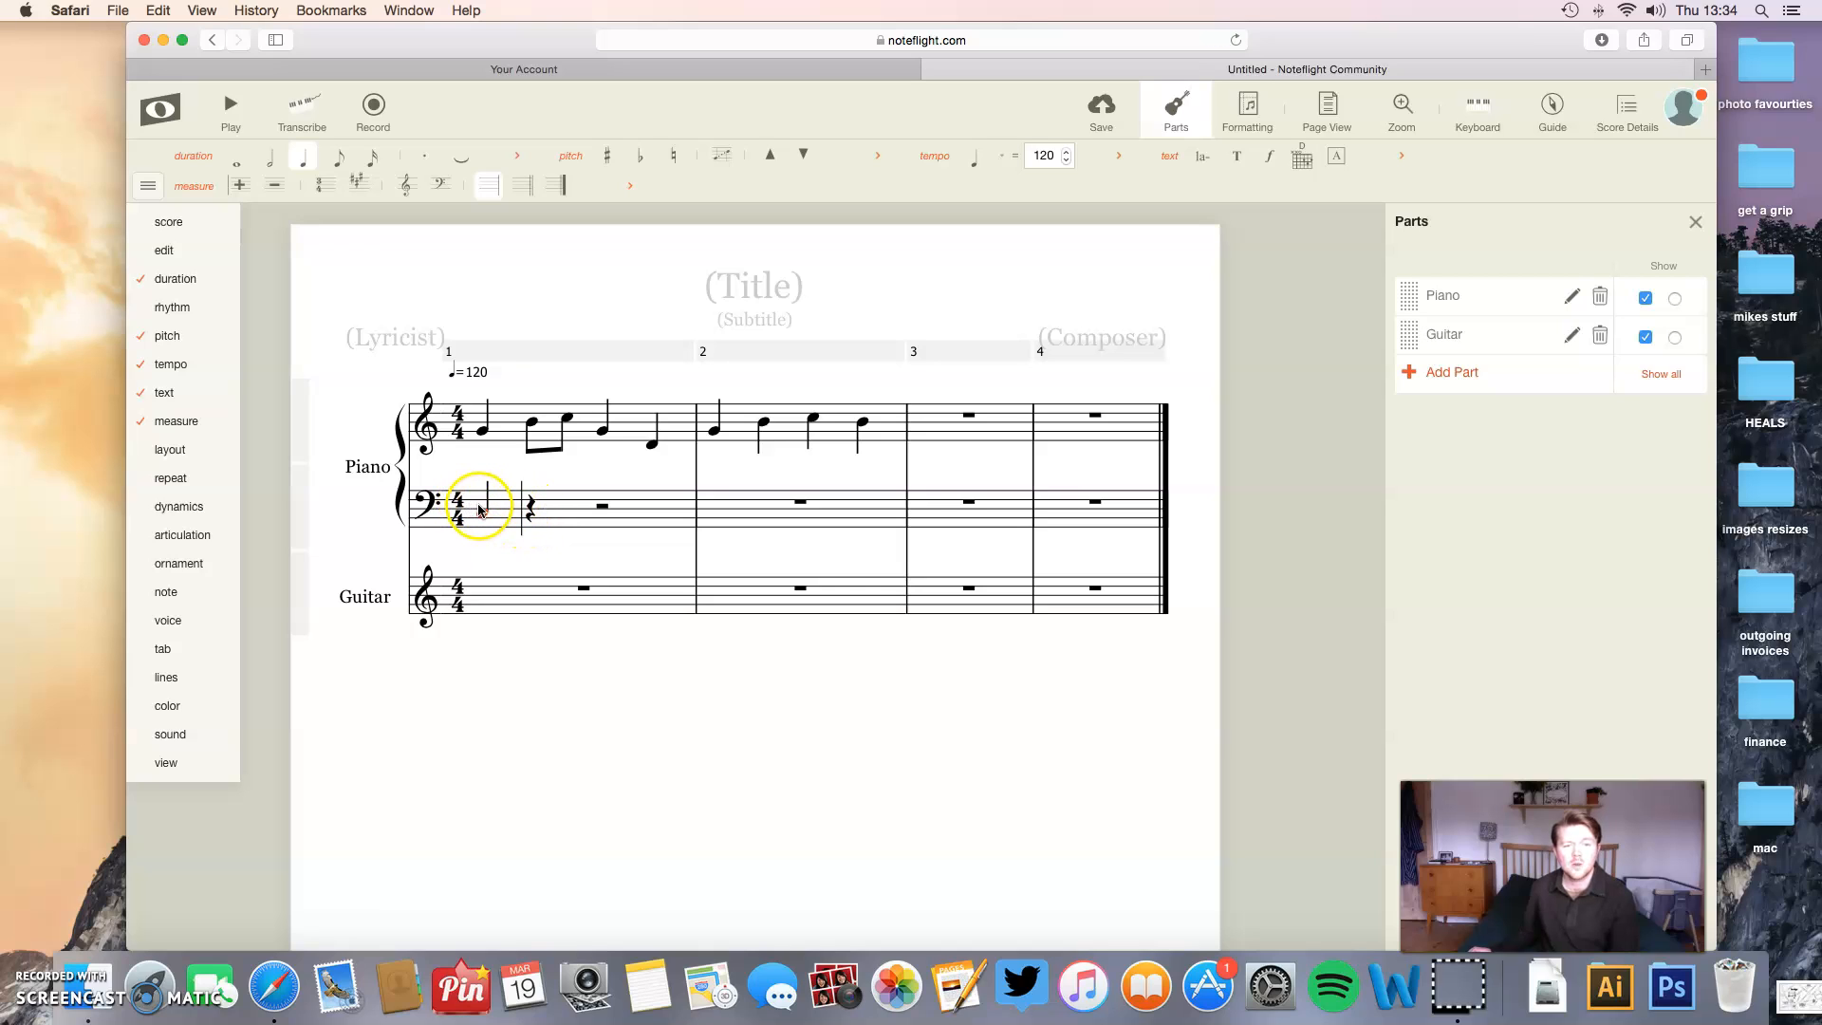
pyautogui.click(480, 506)
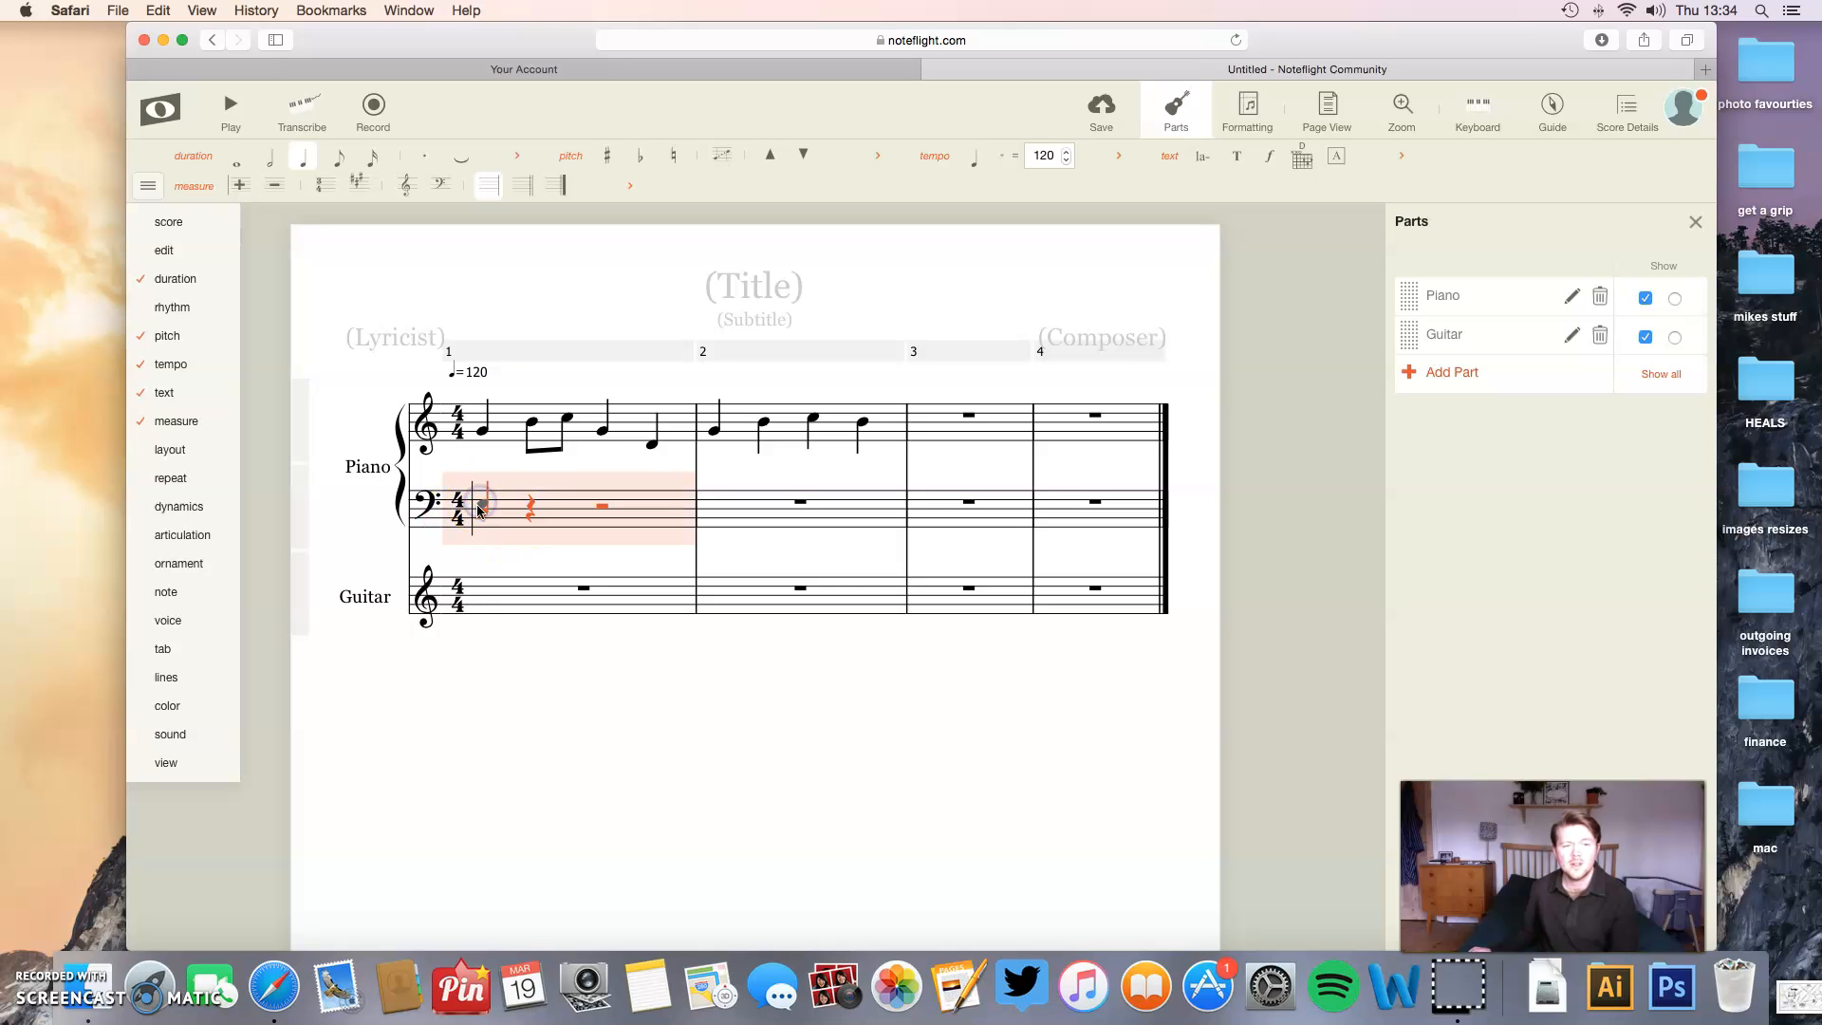
pyautogui.click(480, 508)
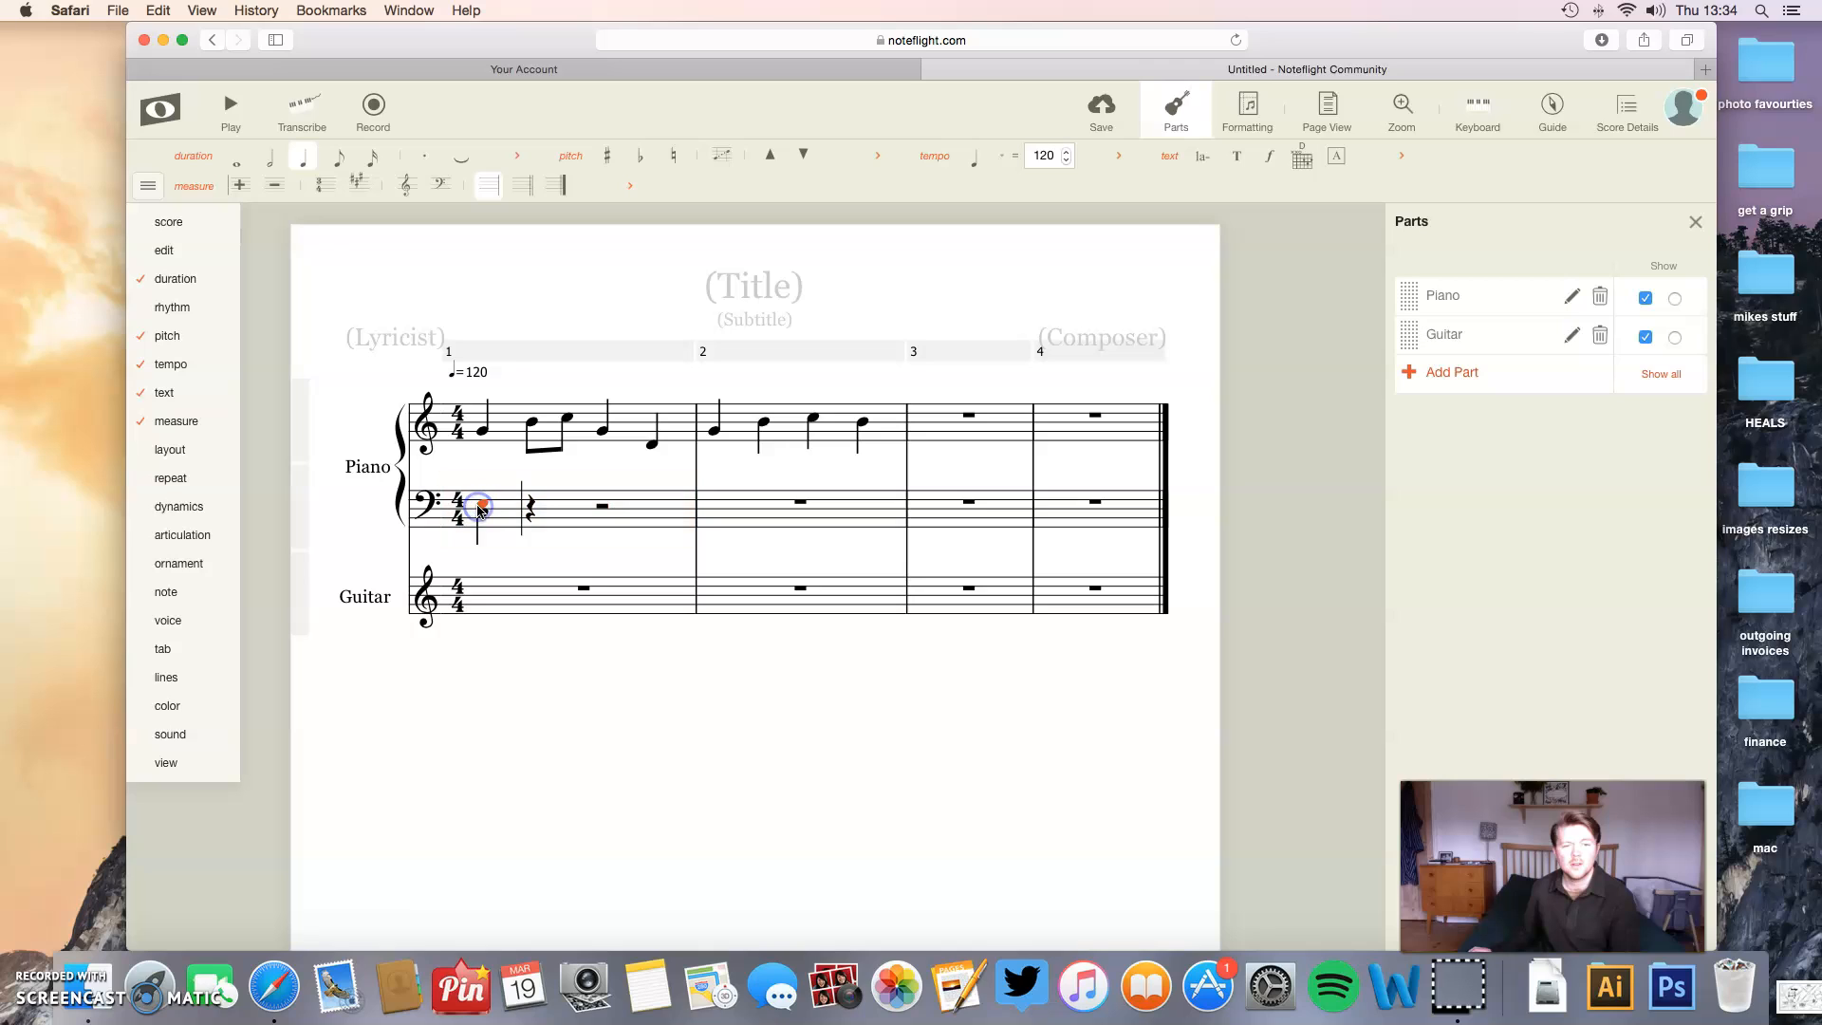
pyautogui.click(483, 517)
pyautogui.click(486, 503)
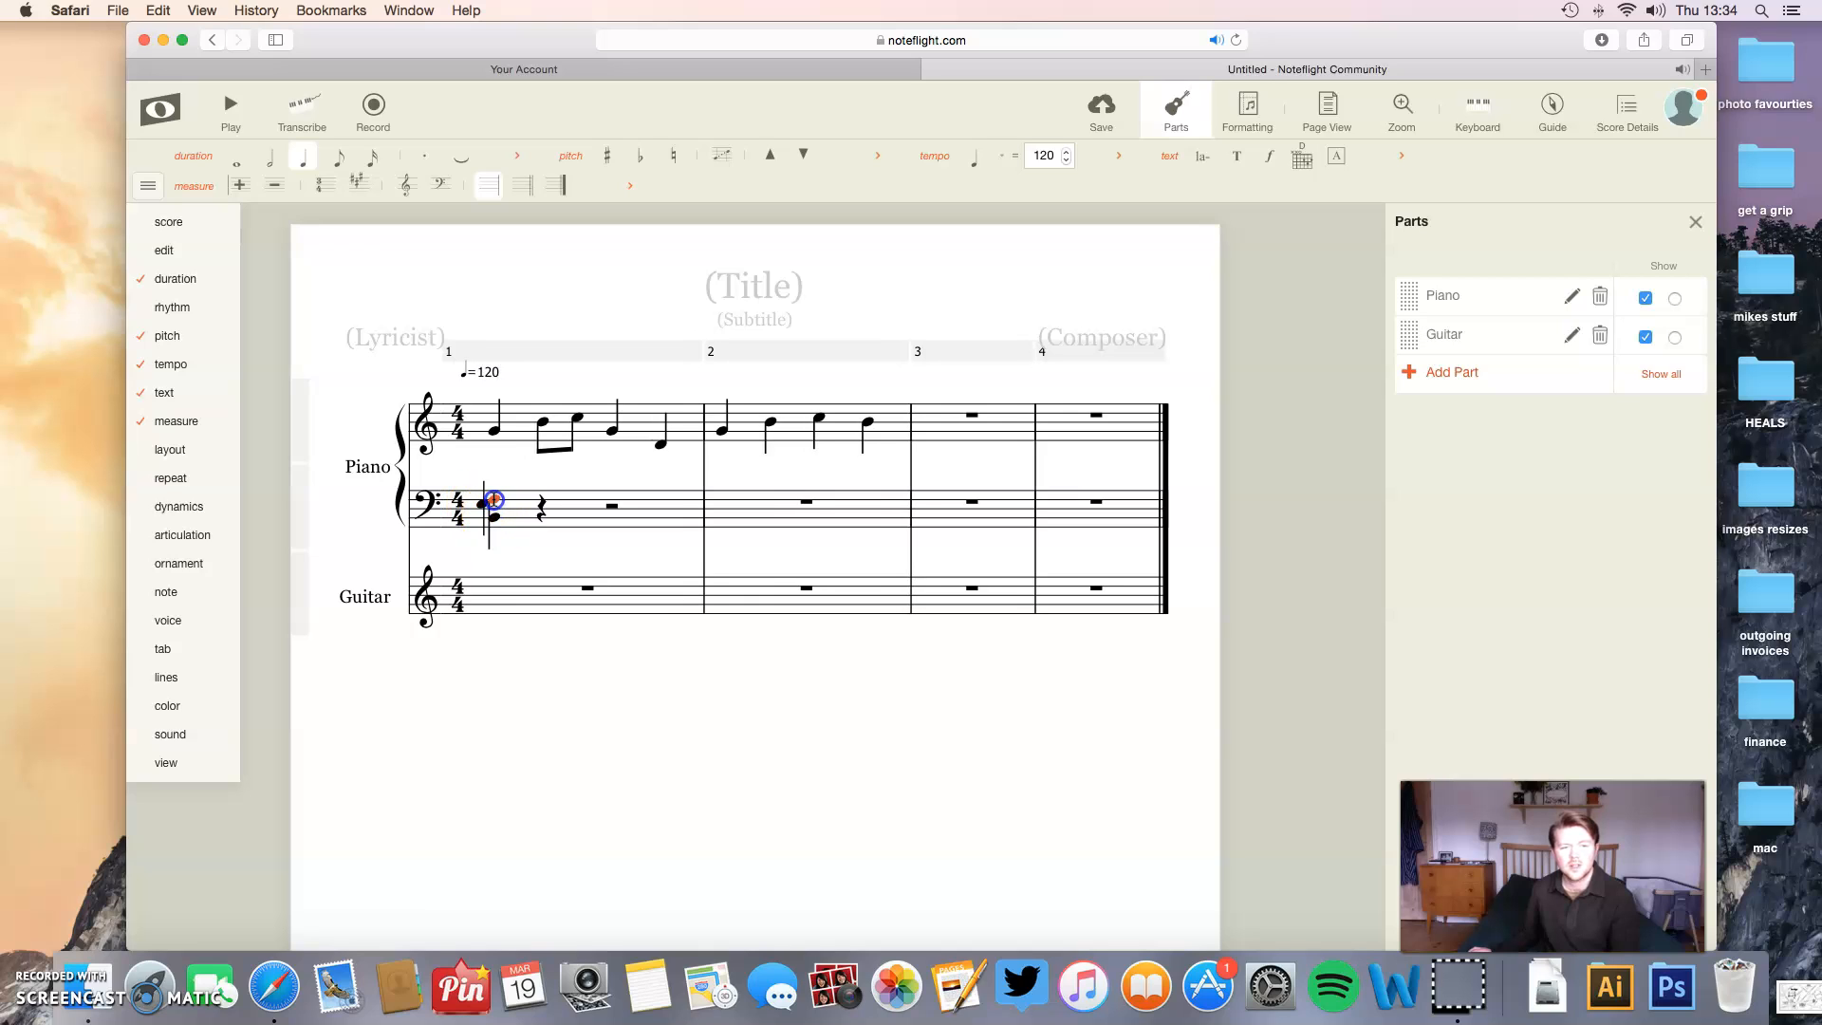
pyautogui.click(495, 496)
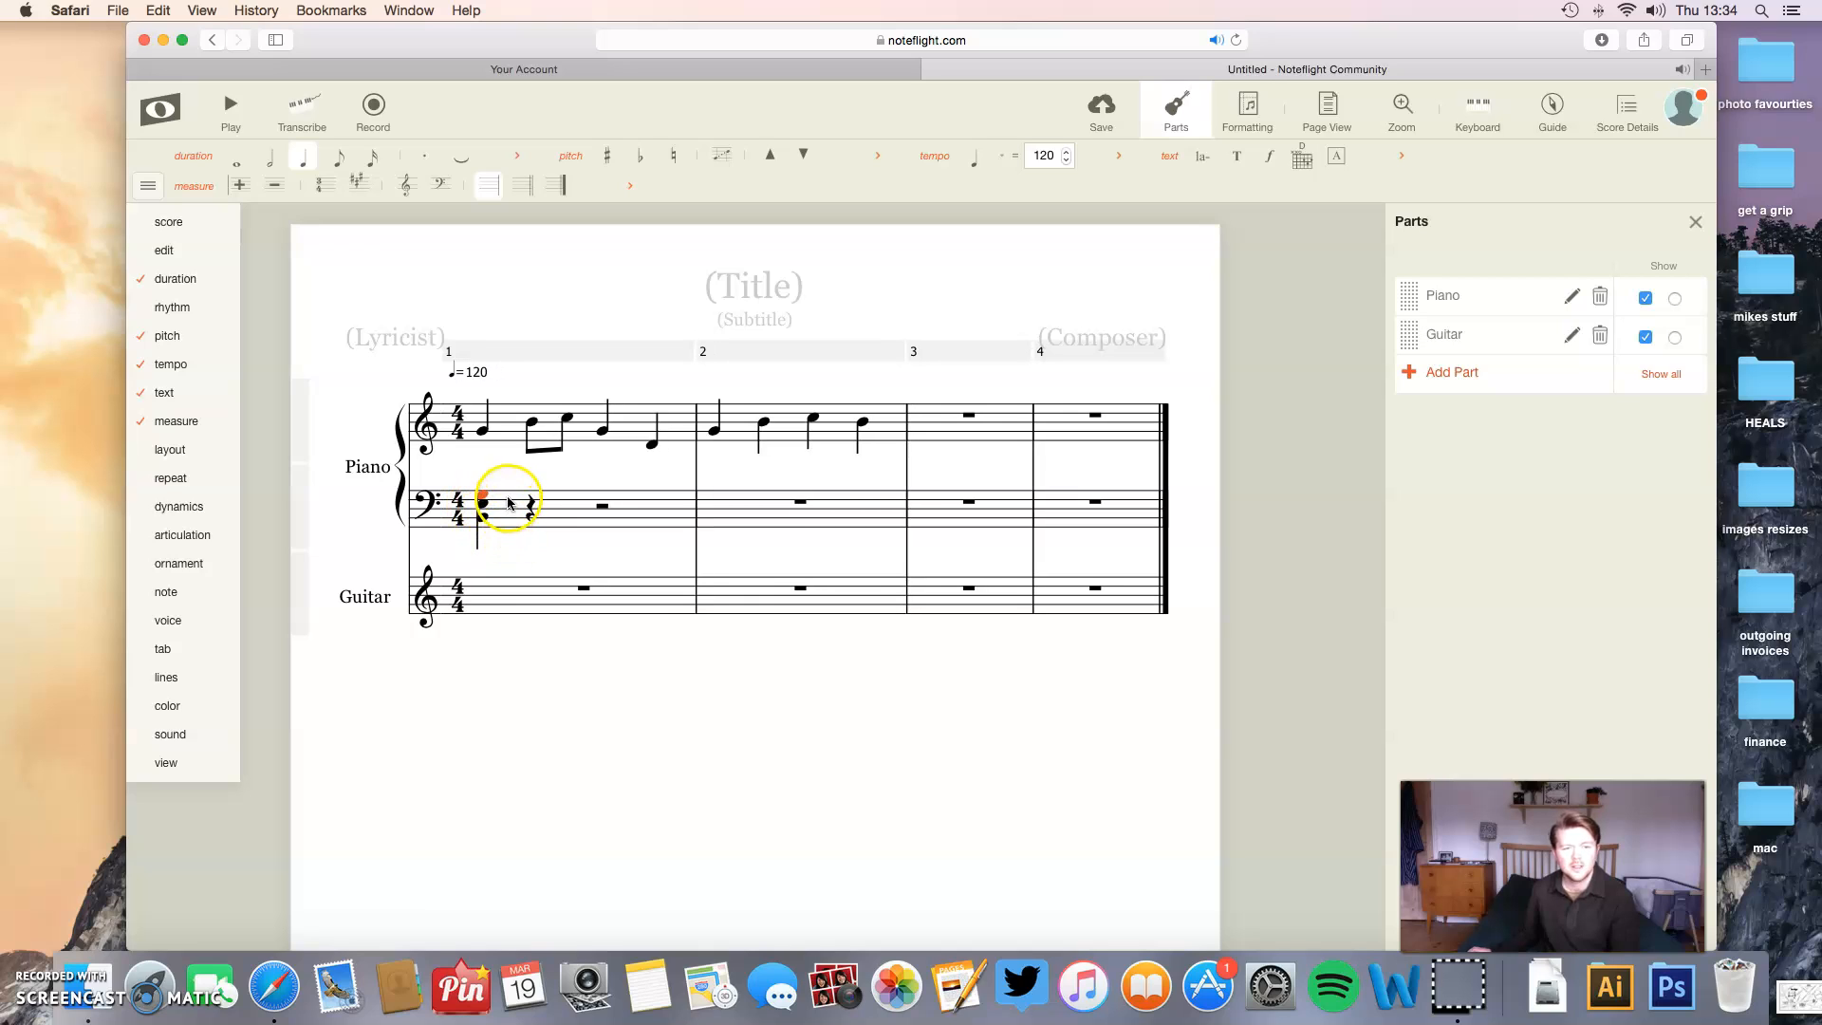
# - Change the bass chord's lowest note to C and play the score back
pyautogui.click(200, 110)
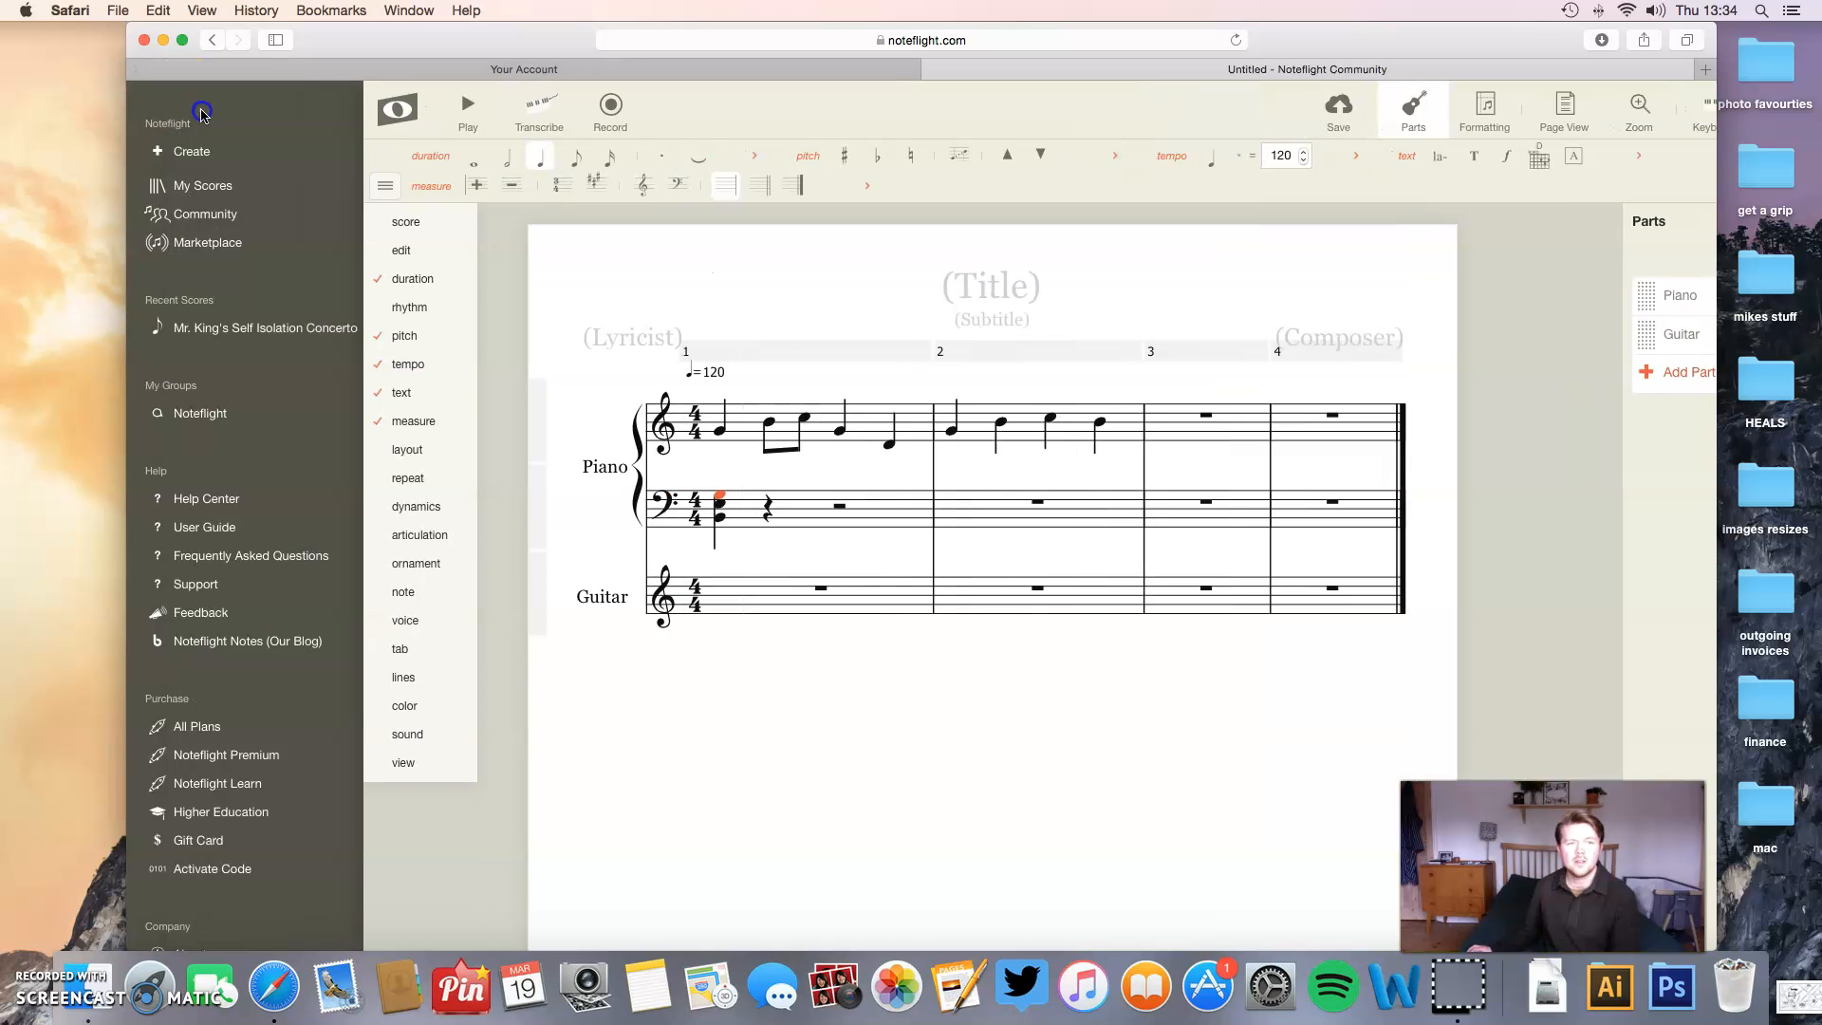
pyautogui.click(226, 114)
pyautogui.click(430, 124)
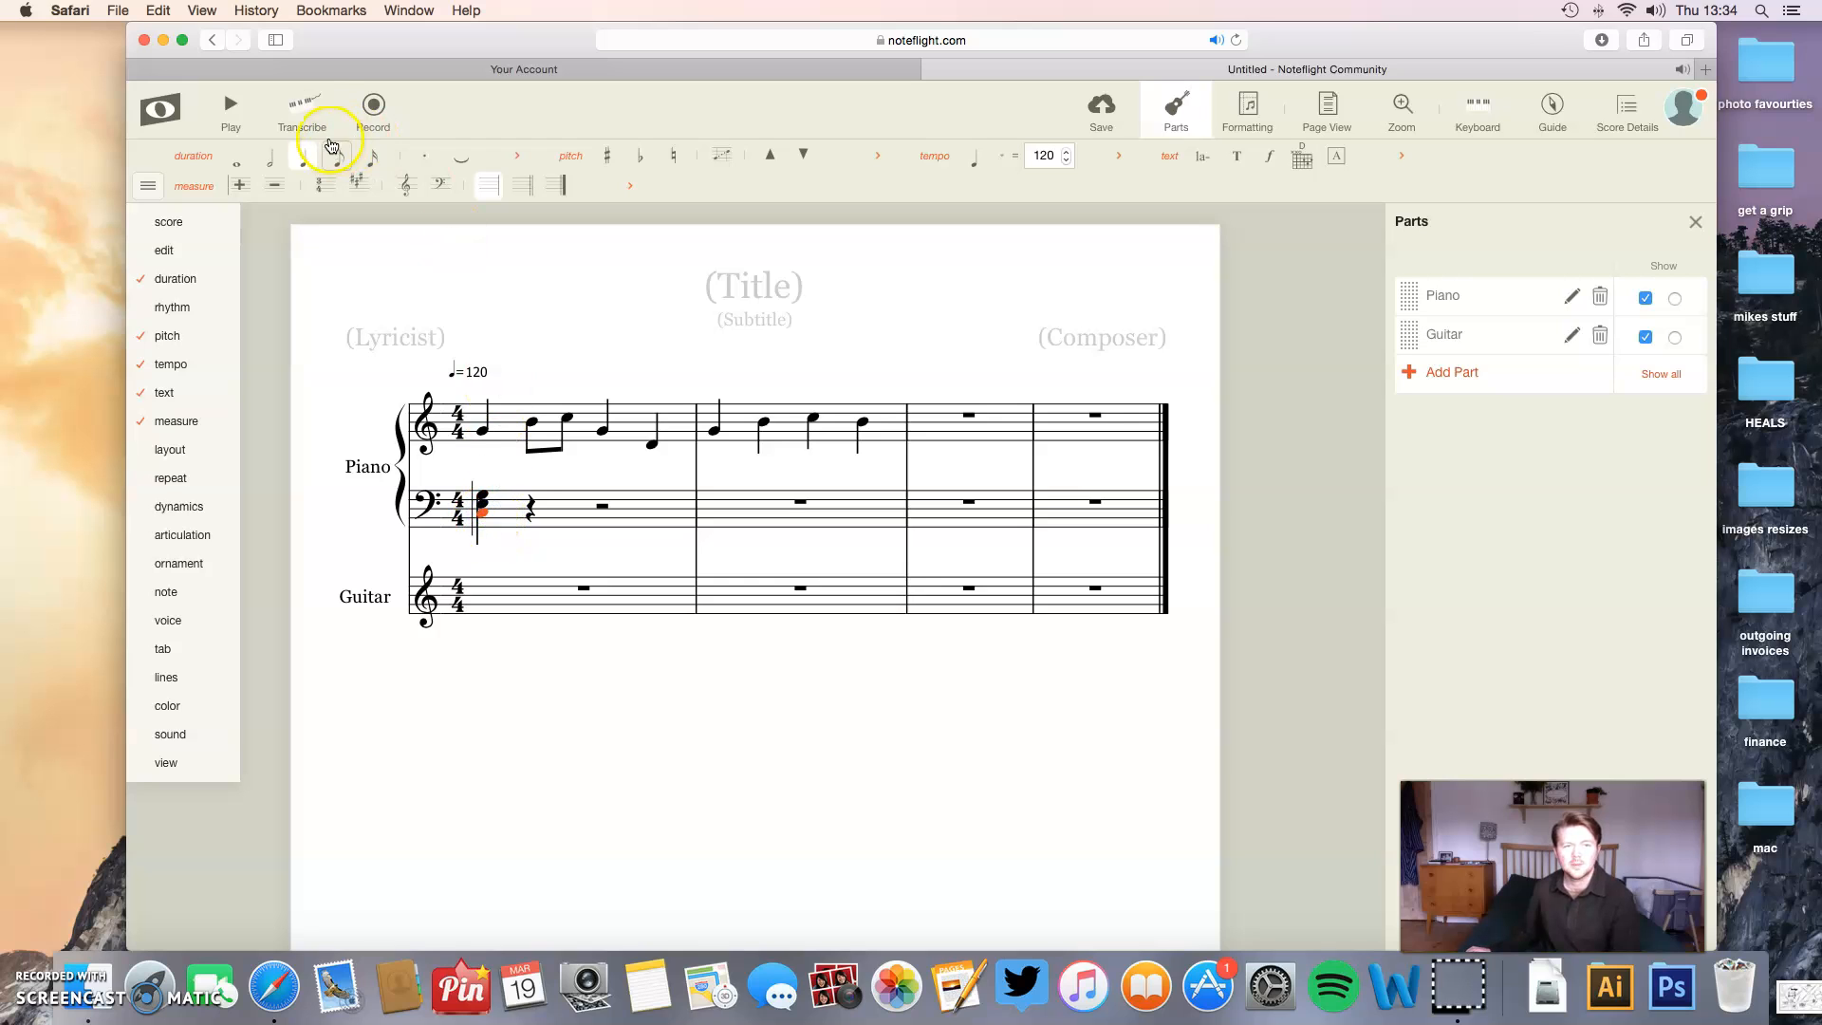
pyautogui.click(230, 112)
pyautogui.click(458, 138)
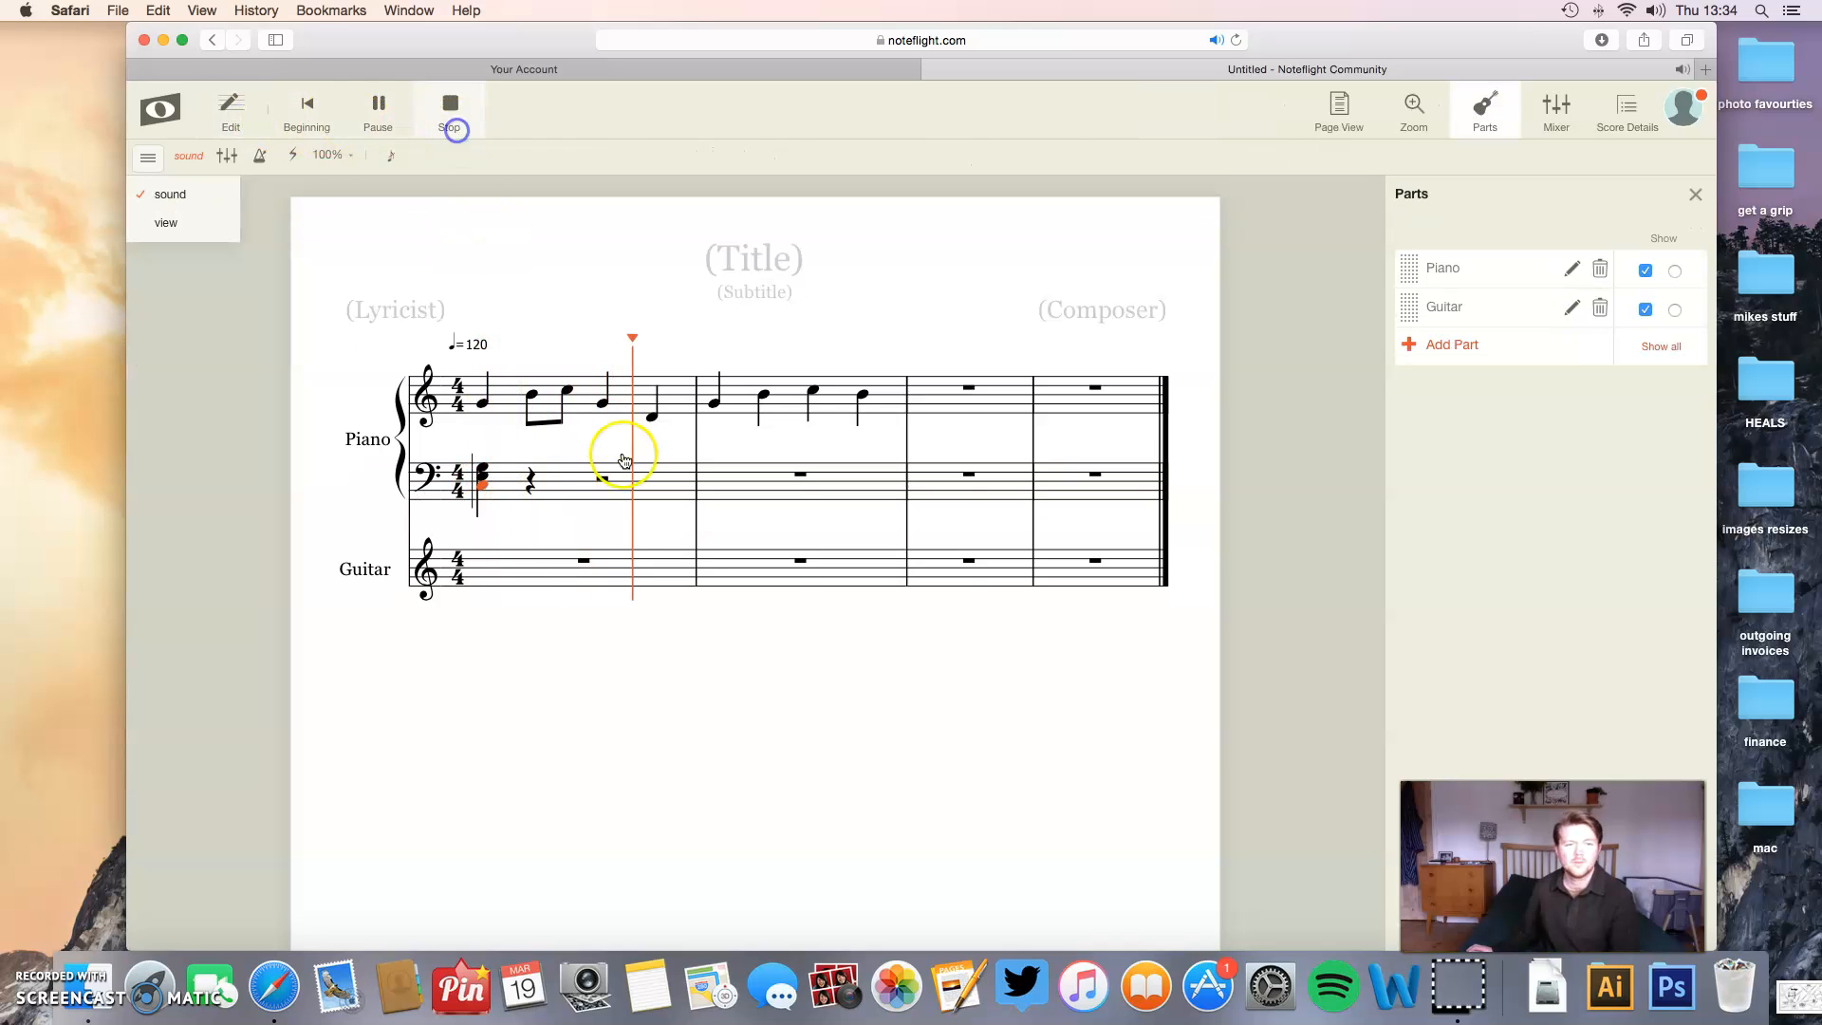
# - Undo the extra note added to the bass chord, change the whole chord to a whole note and play the score back
pyautogui.click(482, 517)
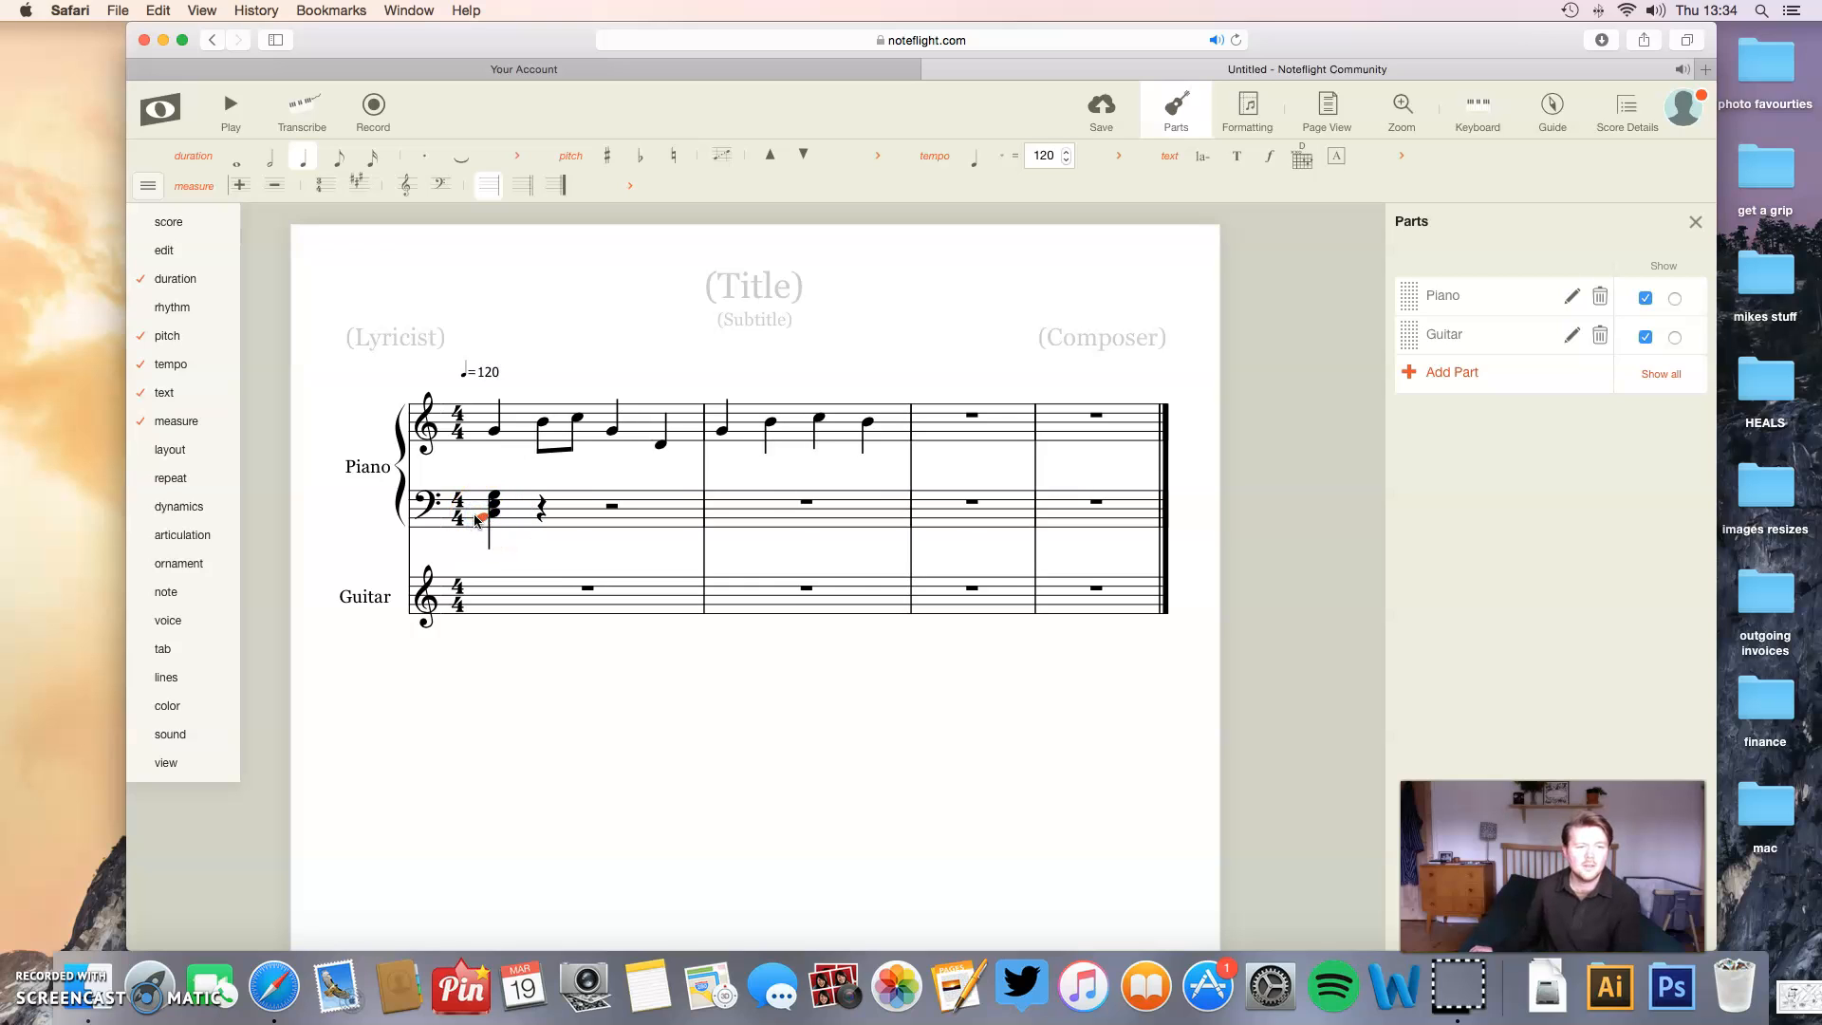
pyautogui.press('super+z')
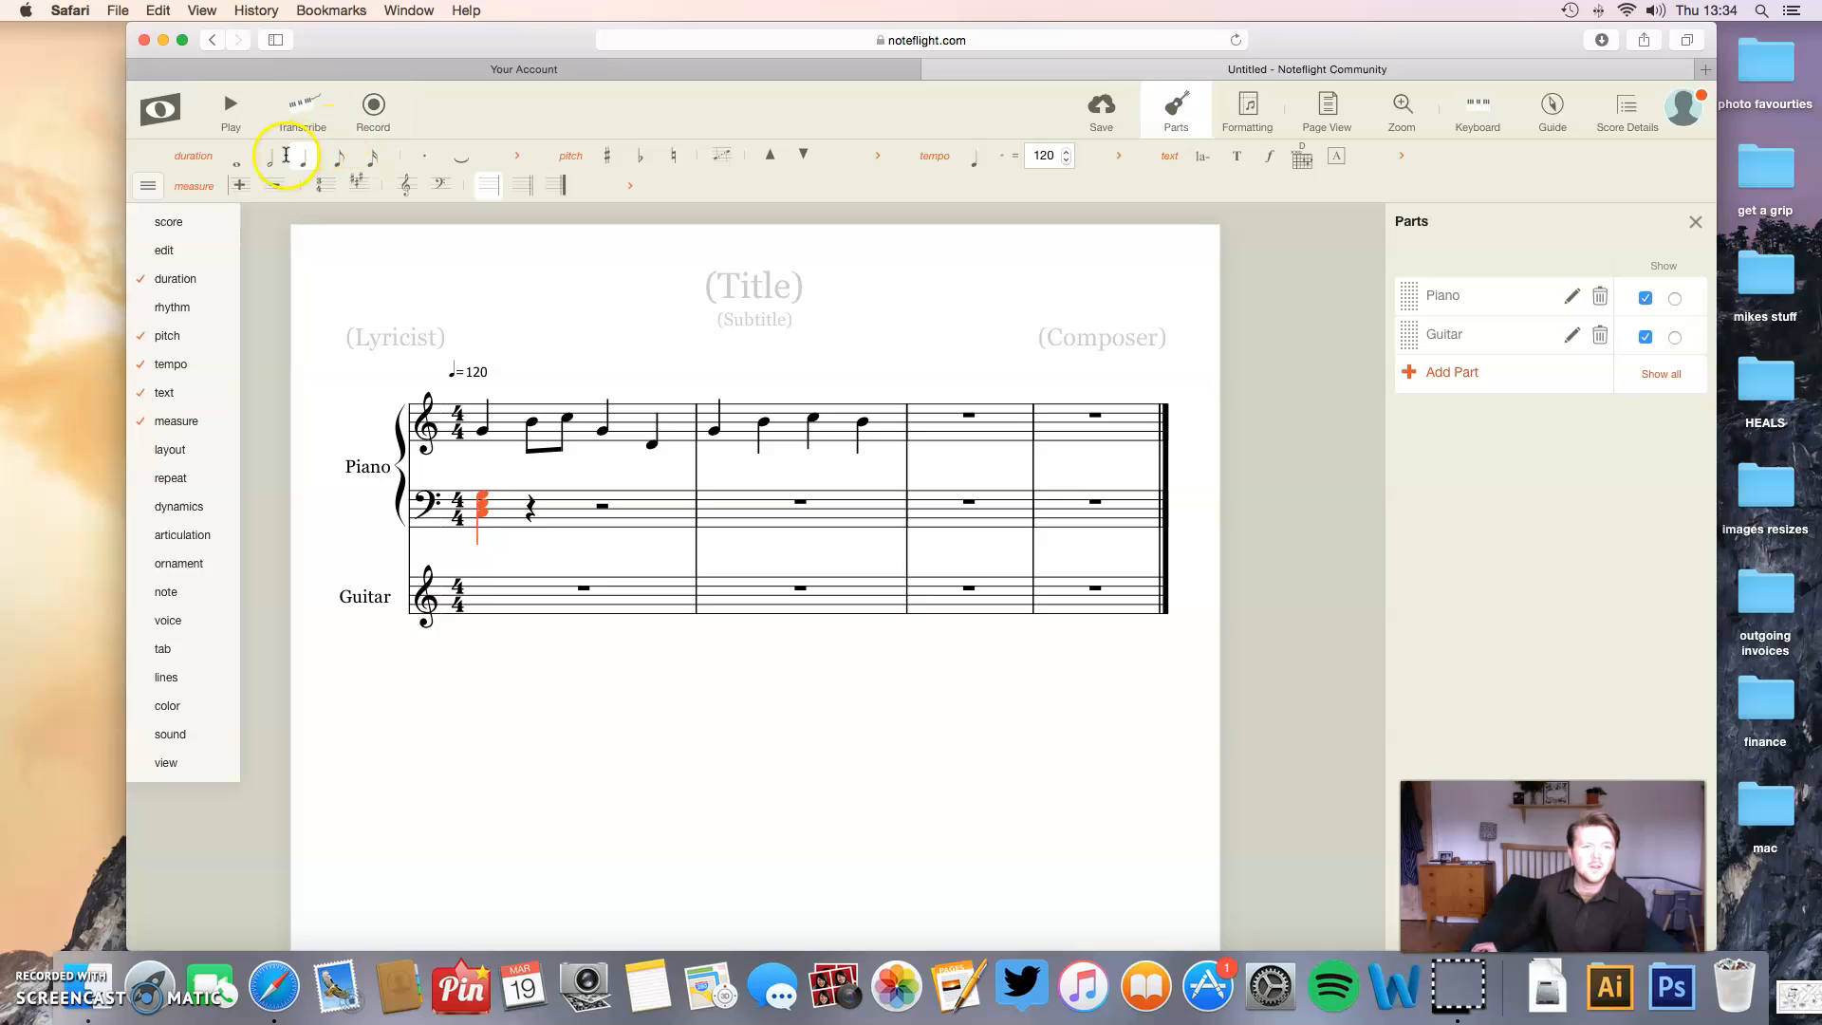
pyautogui.click(238, 161)
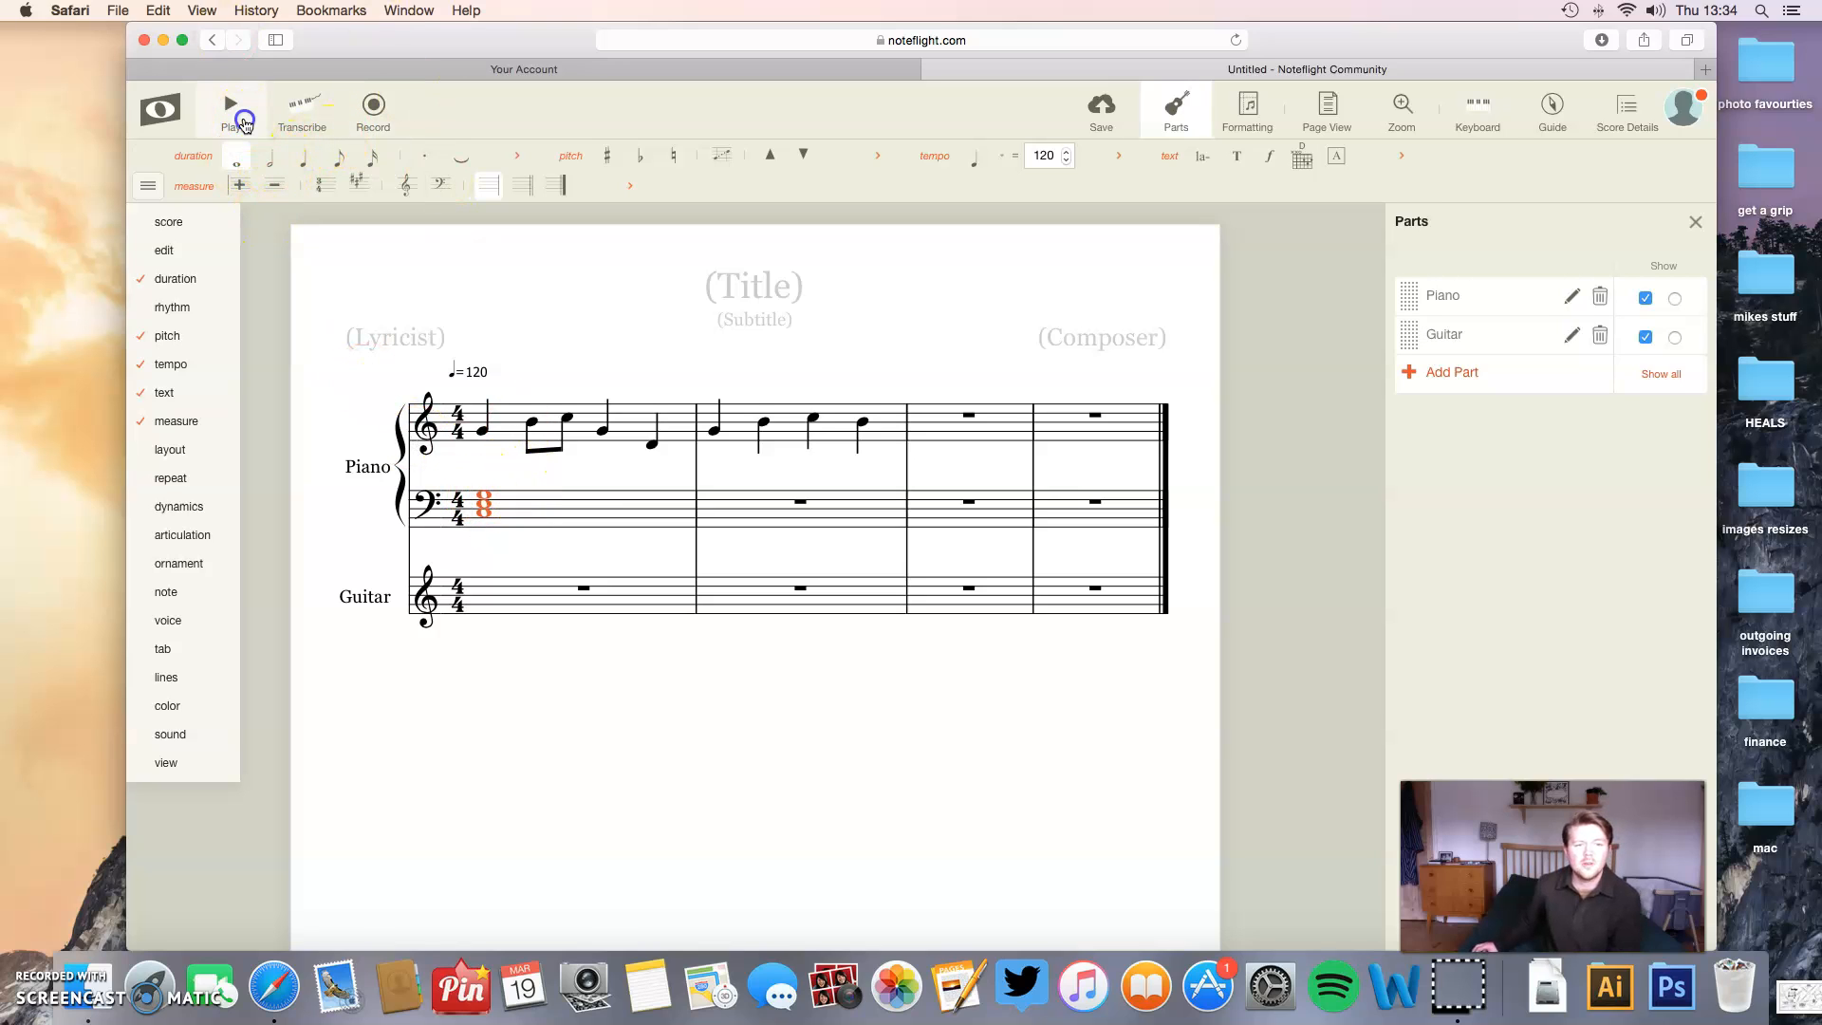
pyautogui.click(243, 121)
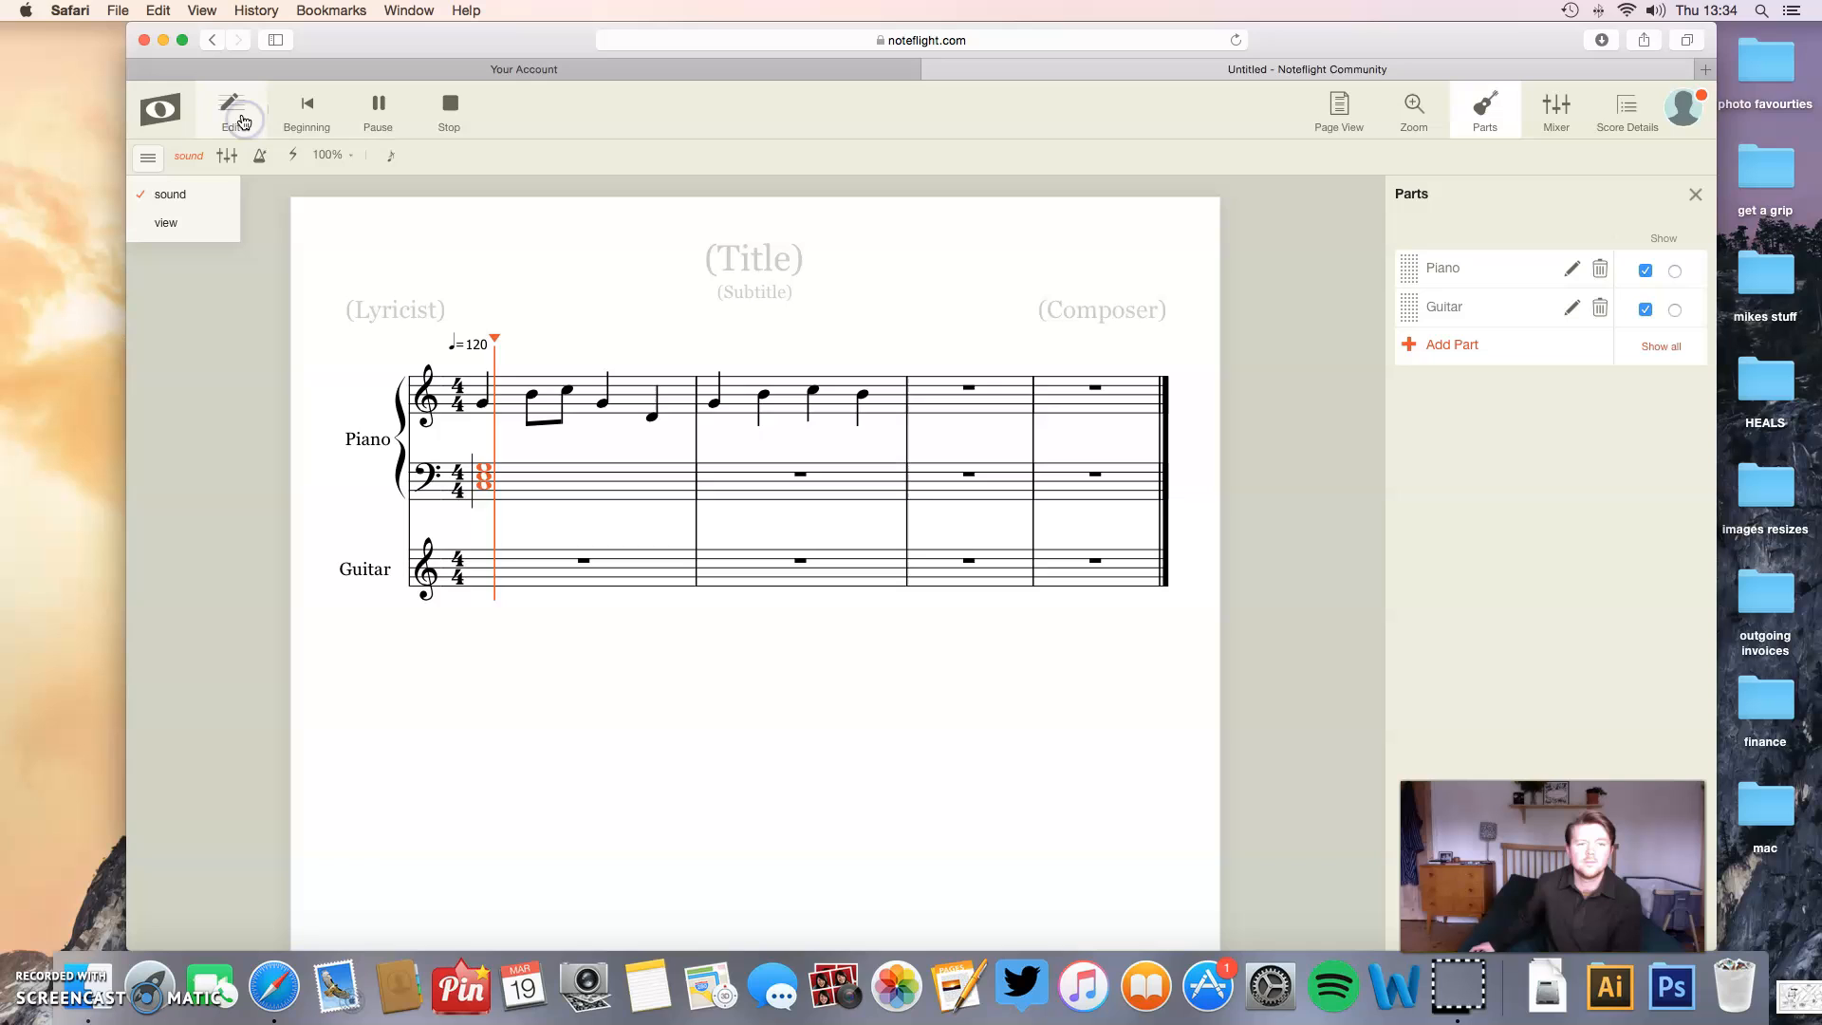
pyautogui.click(450, 128)
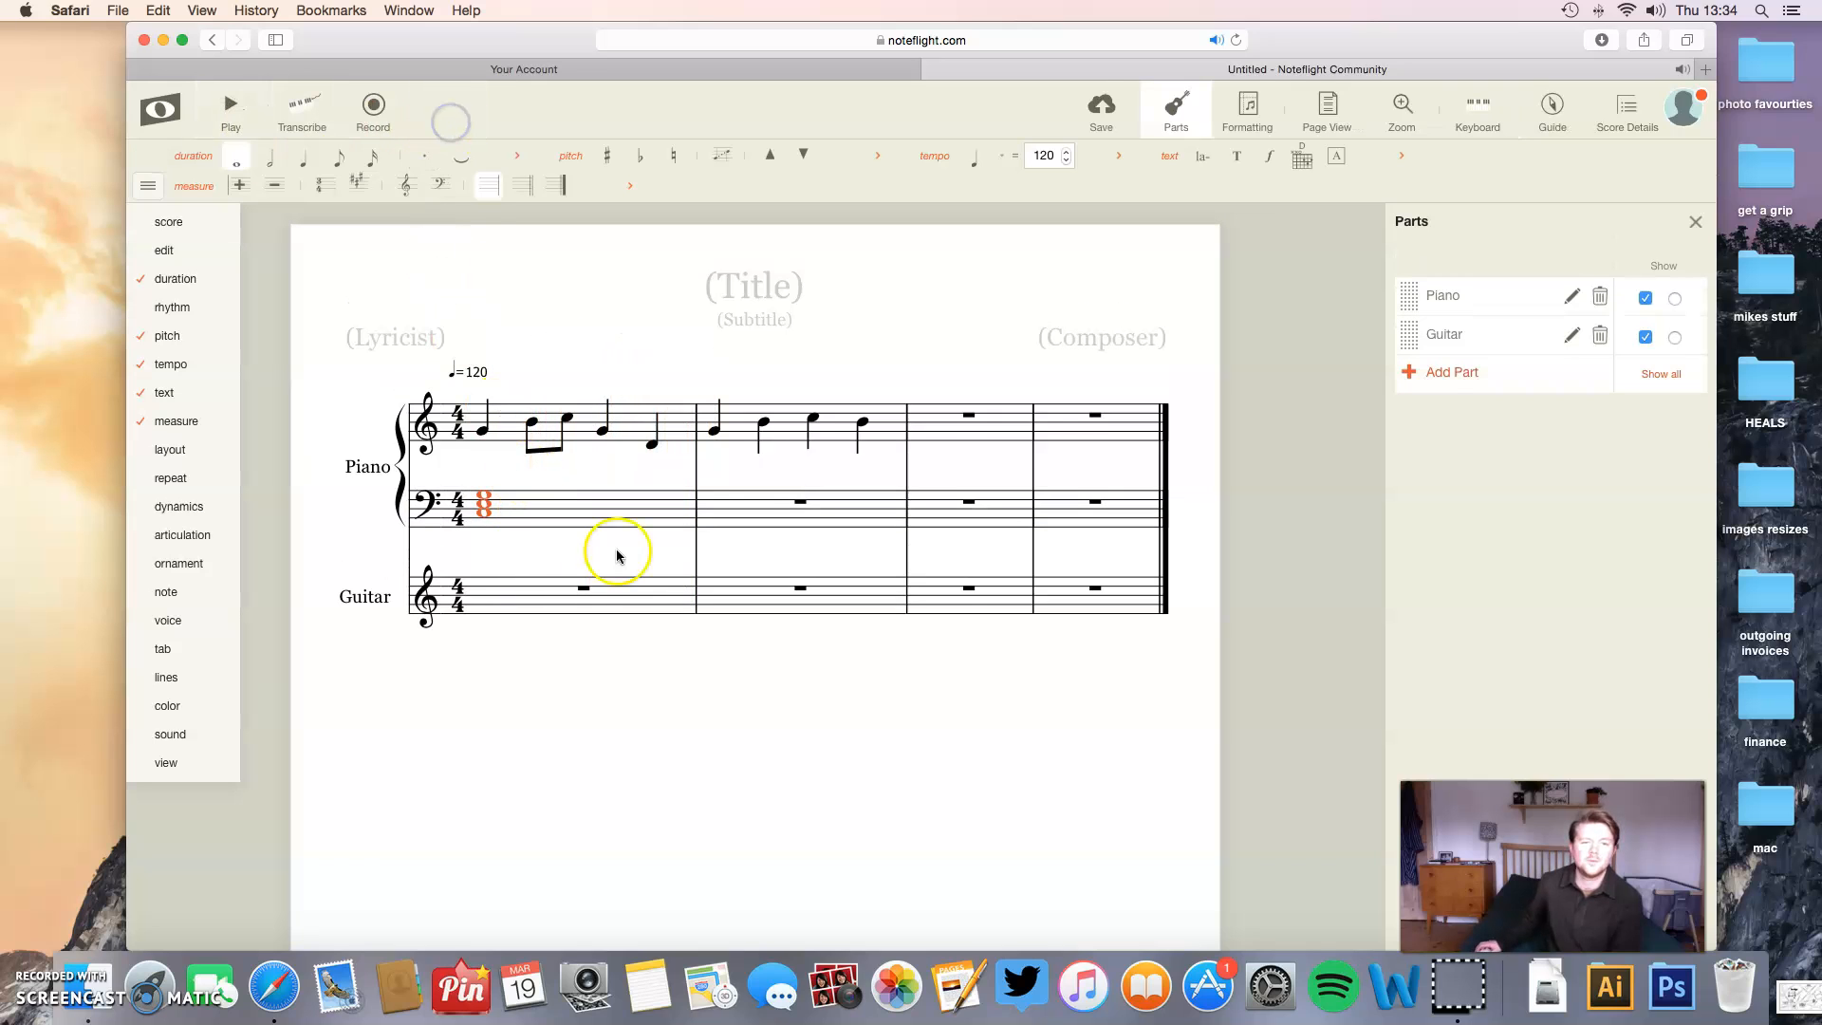
# - Copy the first bass chord into measure 2 of the Piano's bass staff, lower it to A, C and E, and play the score back
pyautogui.click(797, 503)
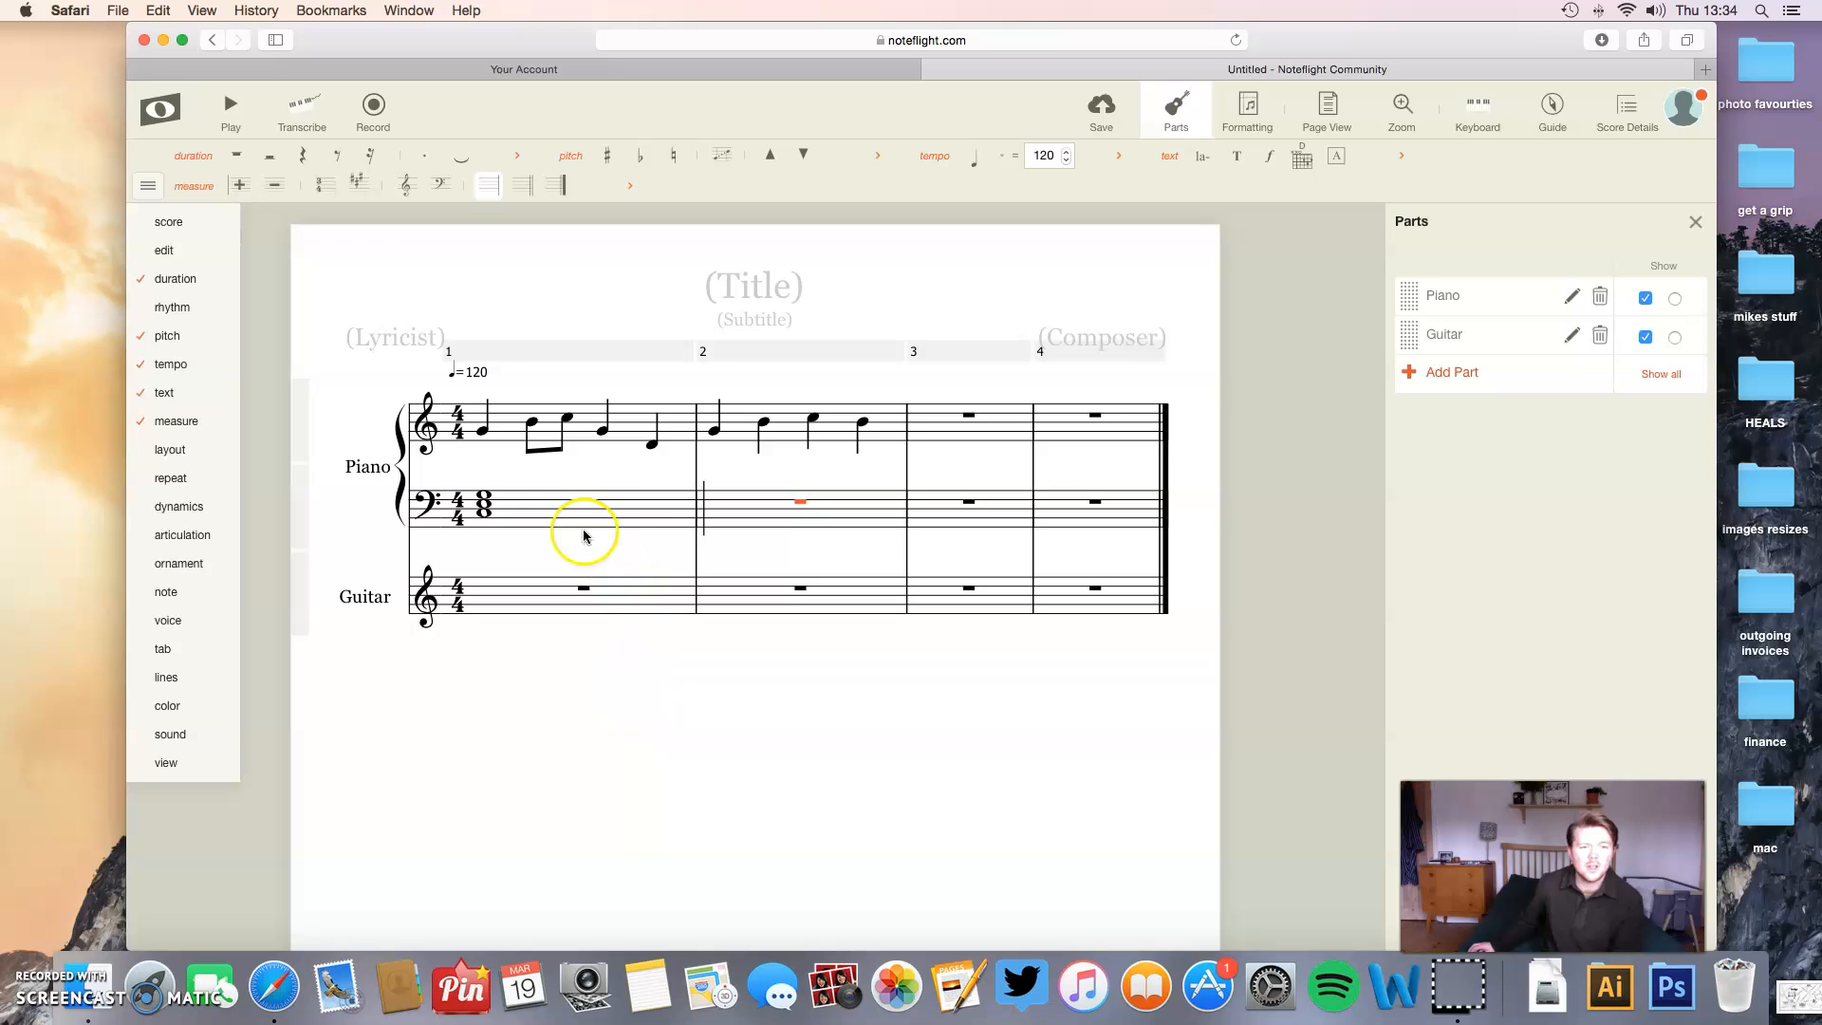
pyautogui.click(558, 519)
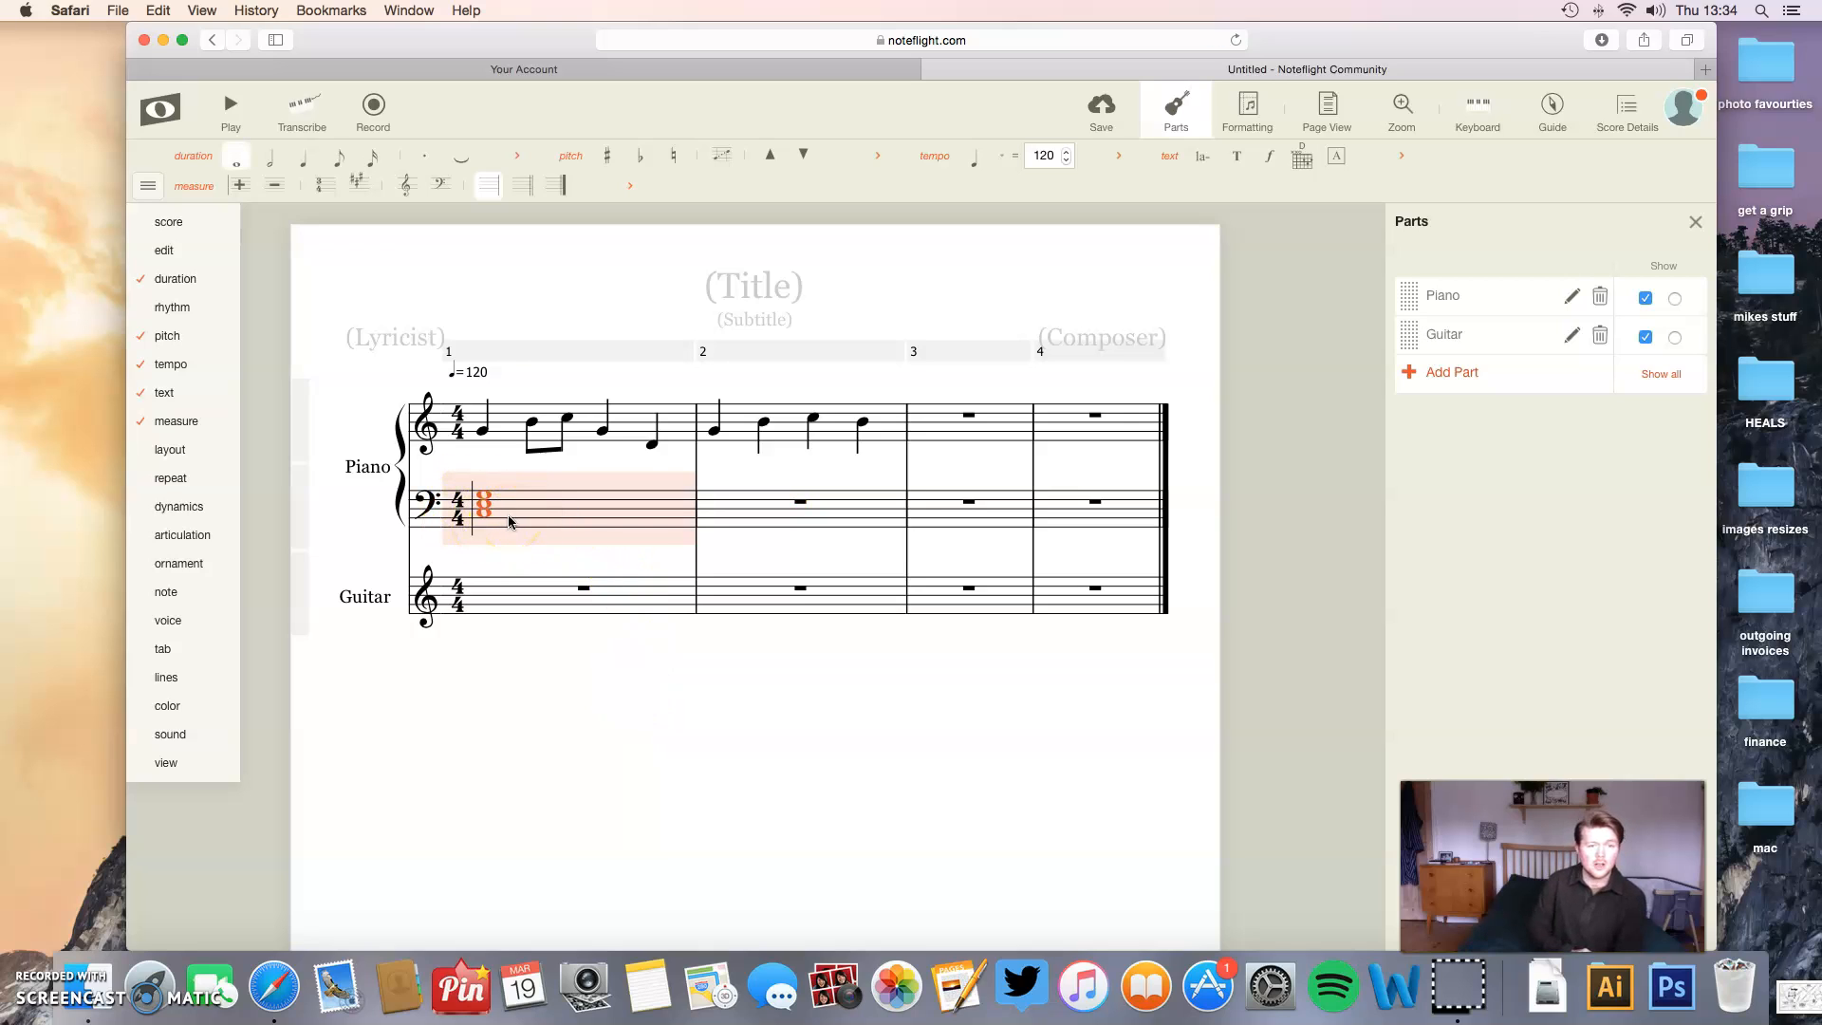
pyautogui.click(797, 504)
pyautogui.click(736, 518)
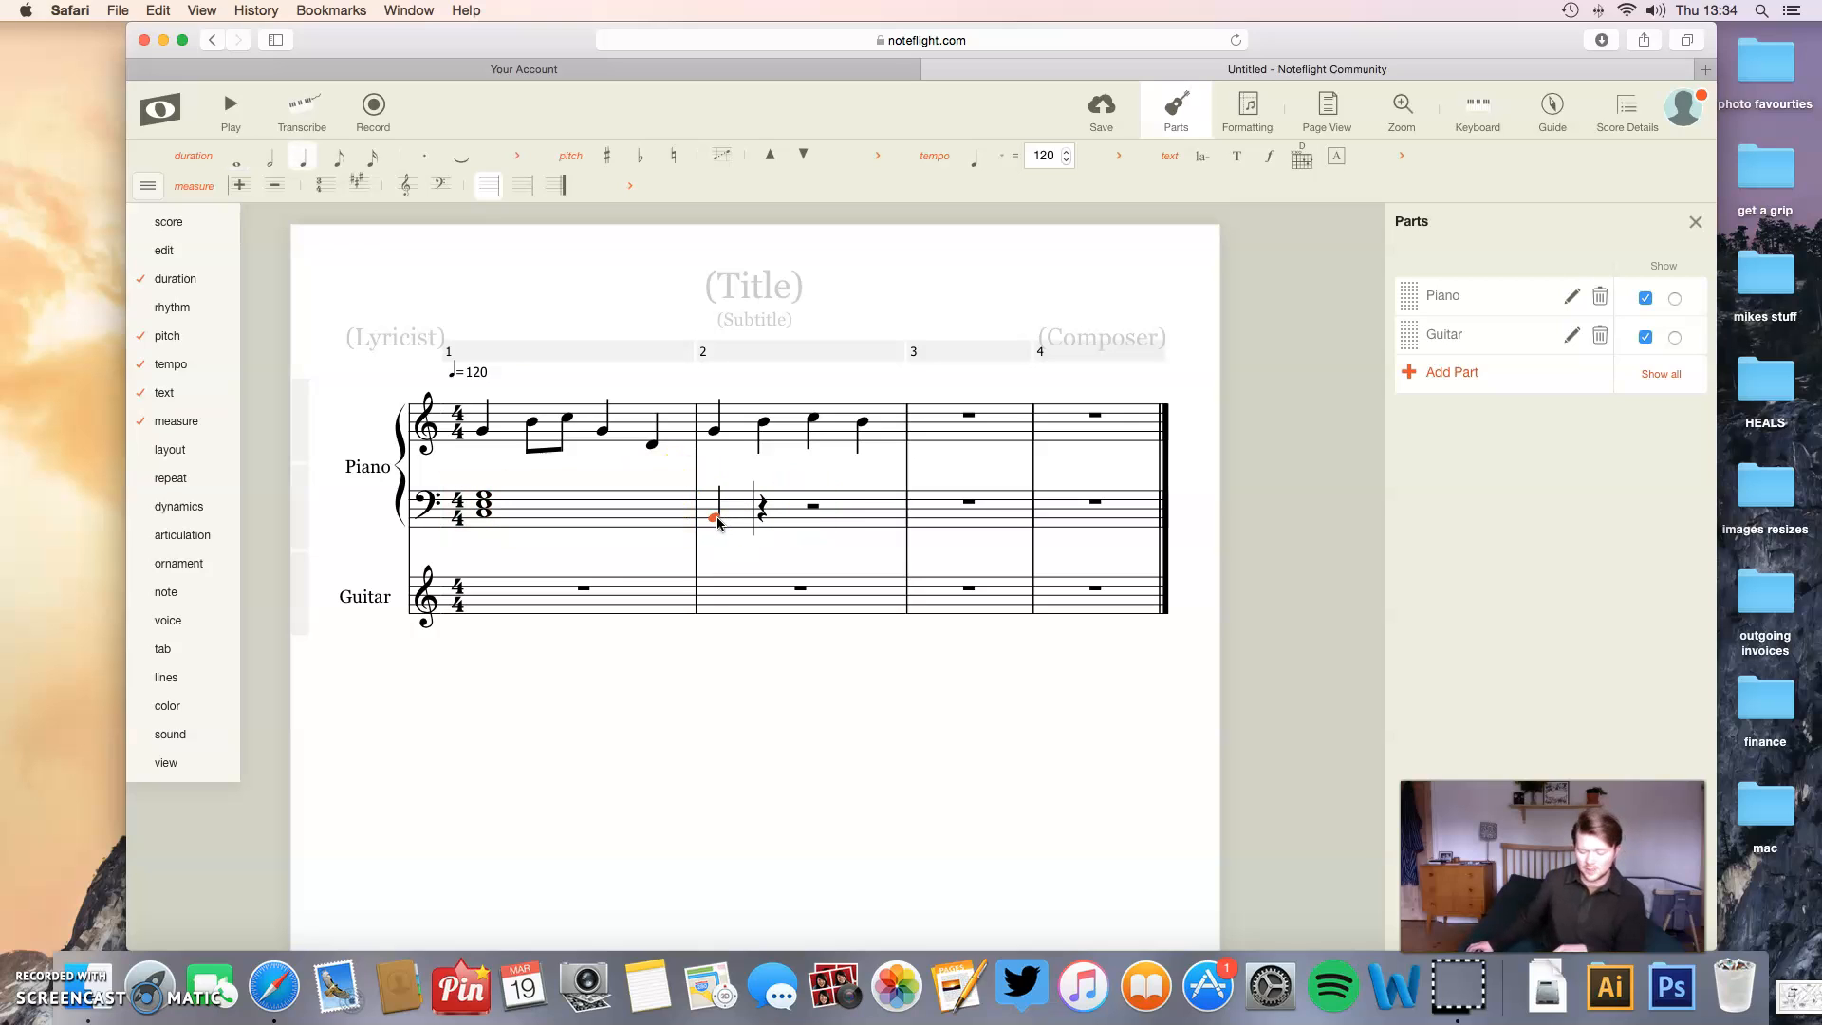
pyautogui.click(734, 517)
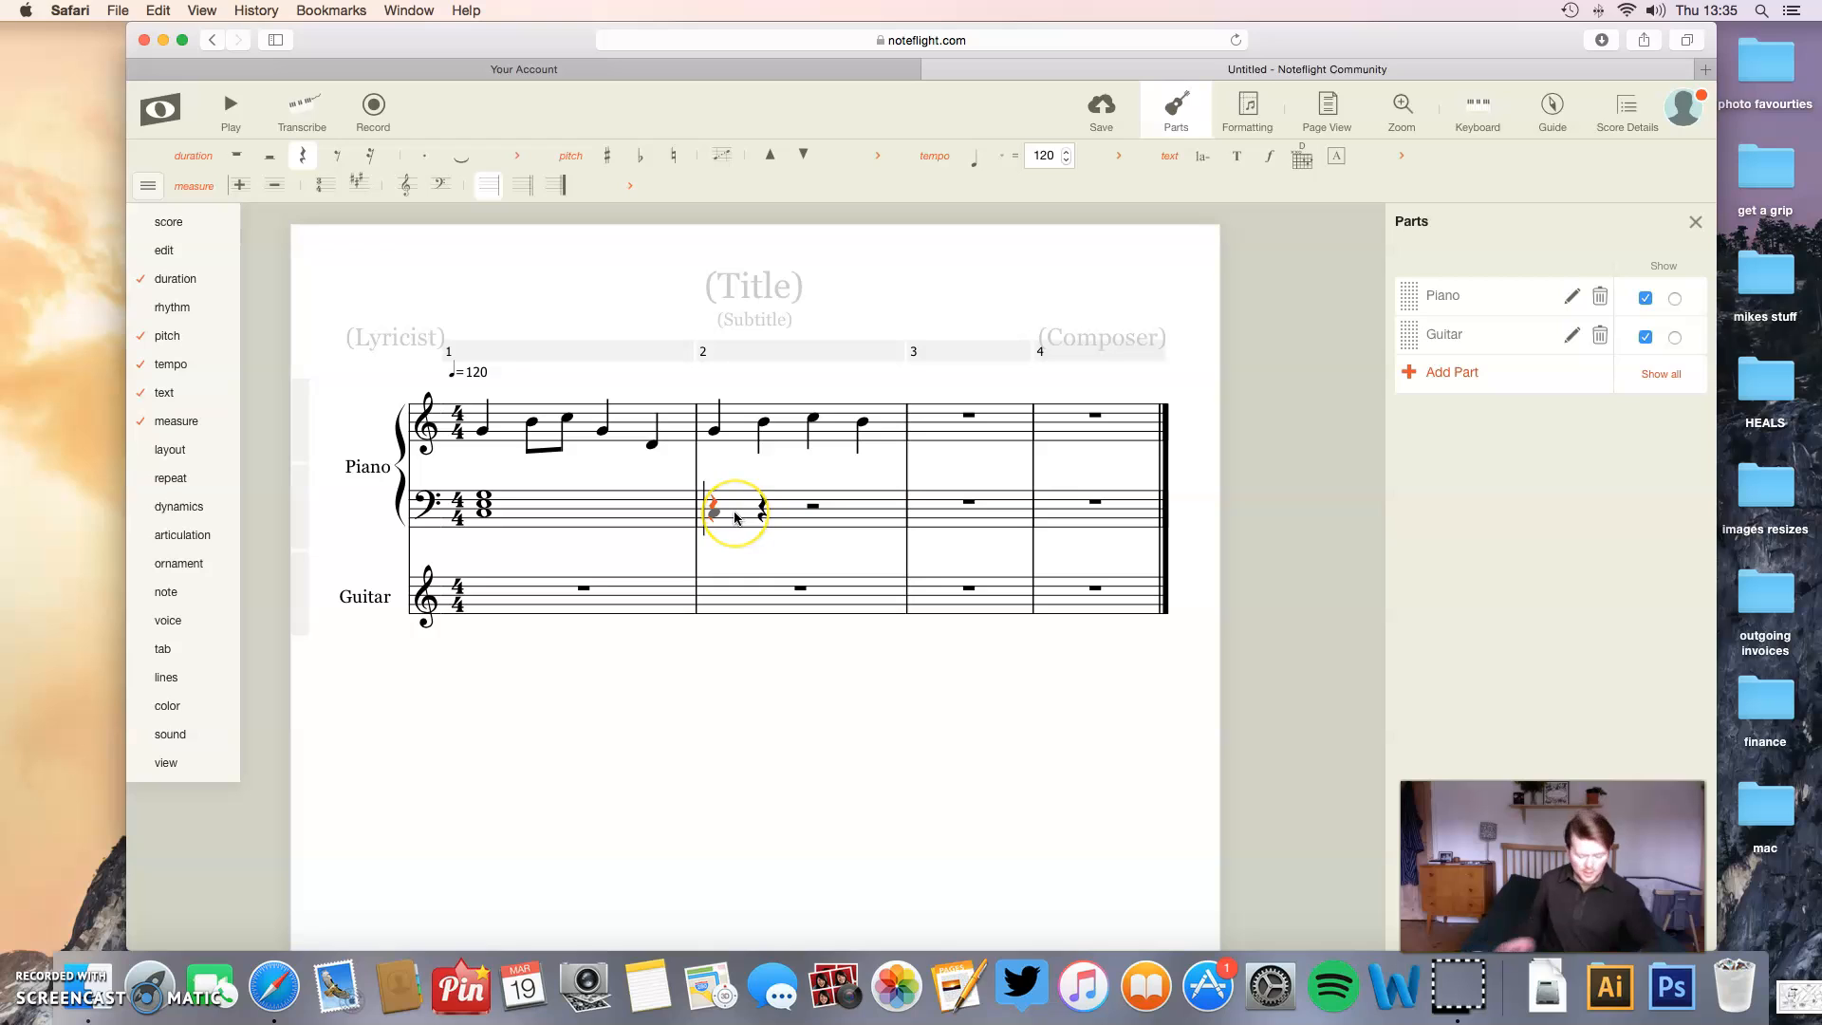
pyautogui.press('super+v')
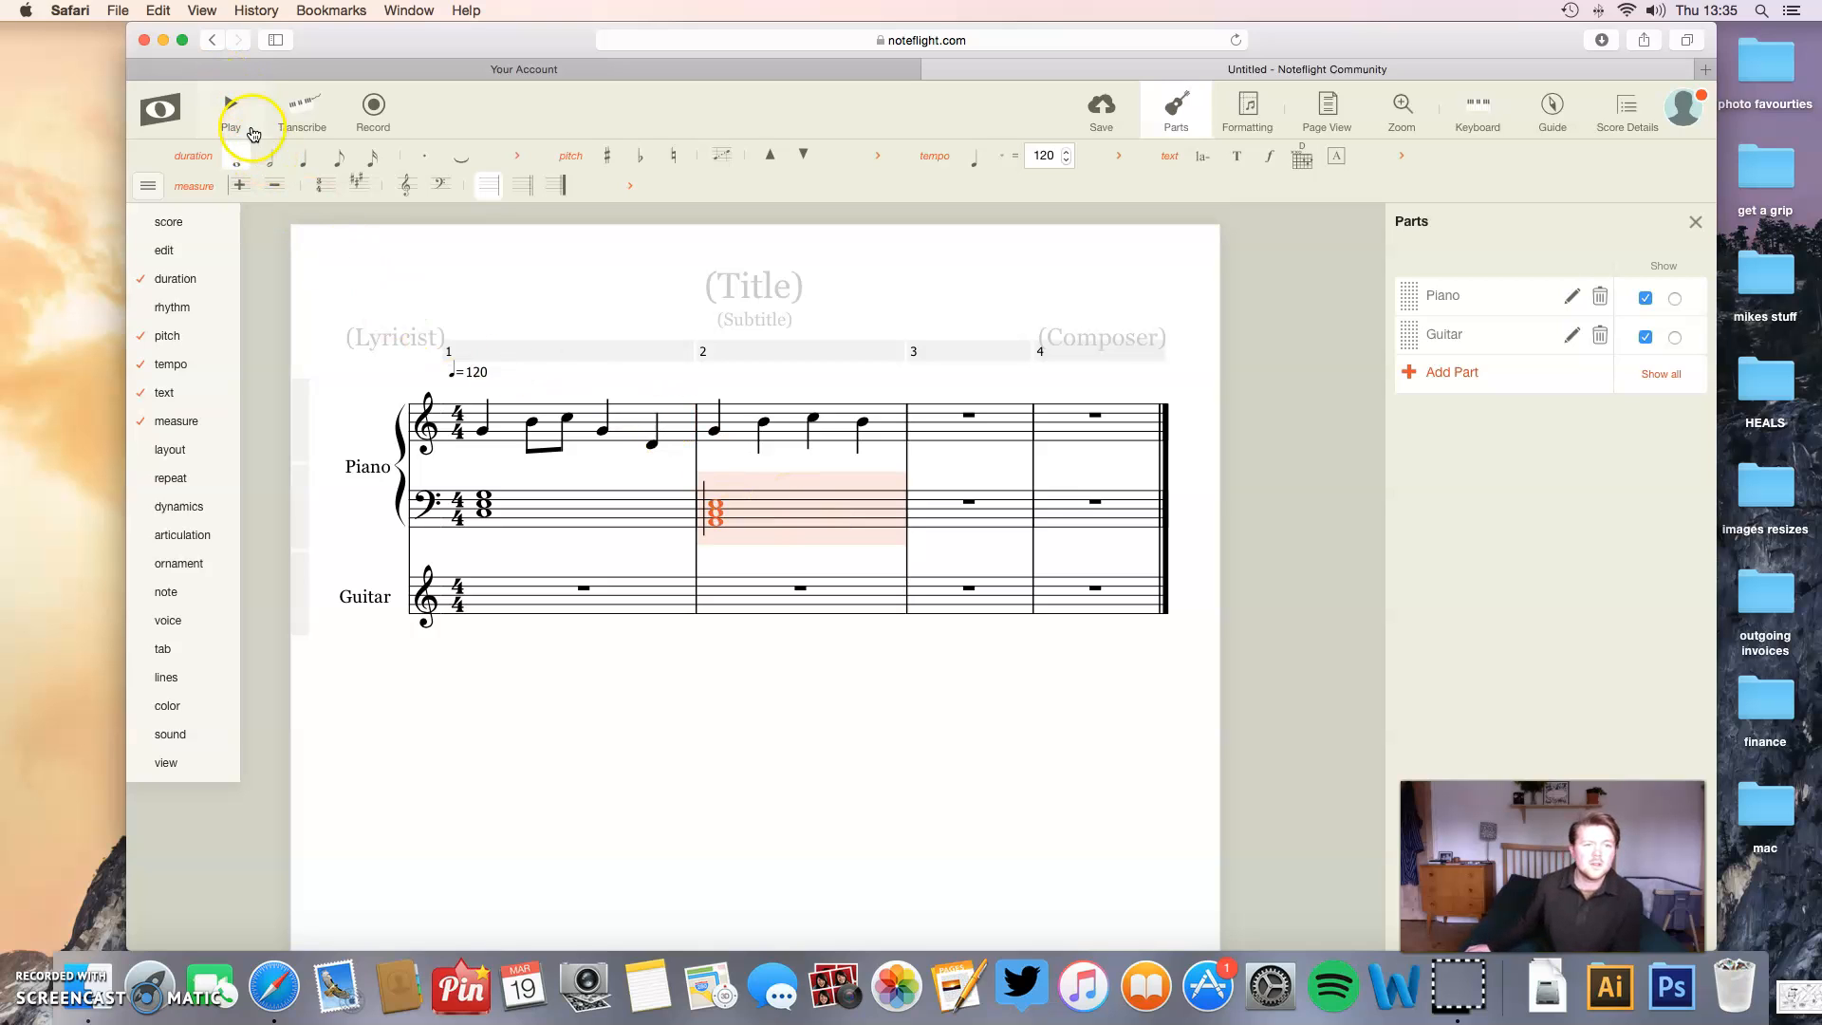
pyautogui.click(919, 696)
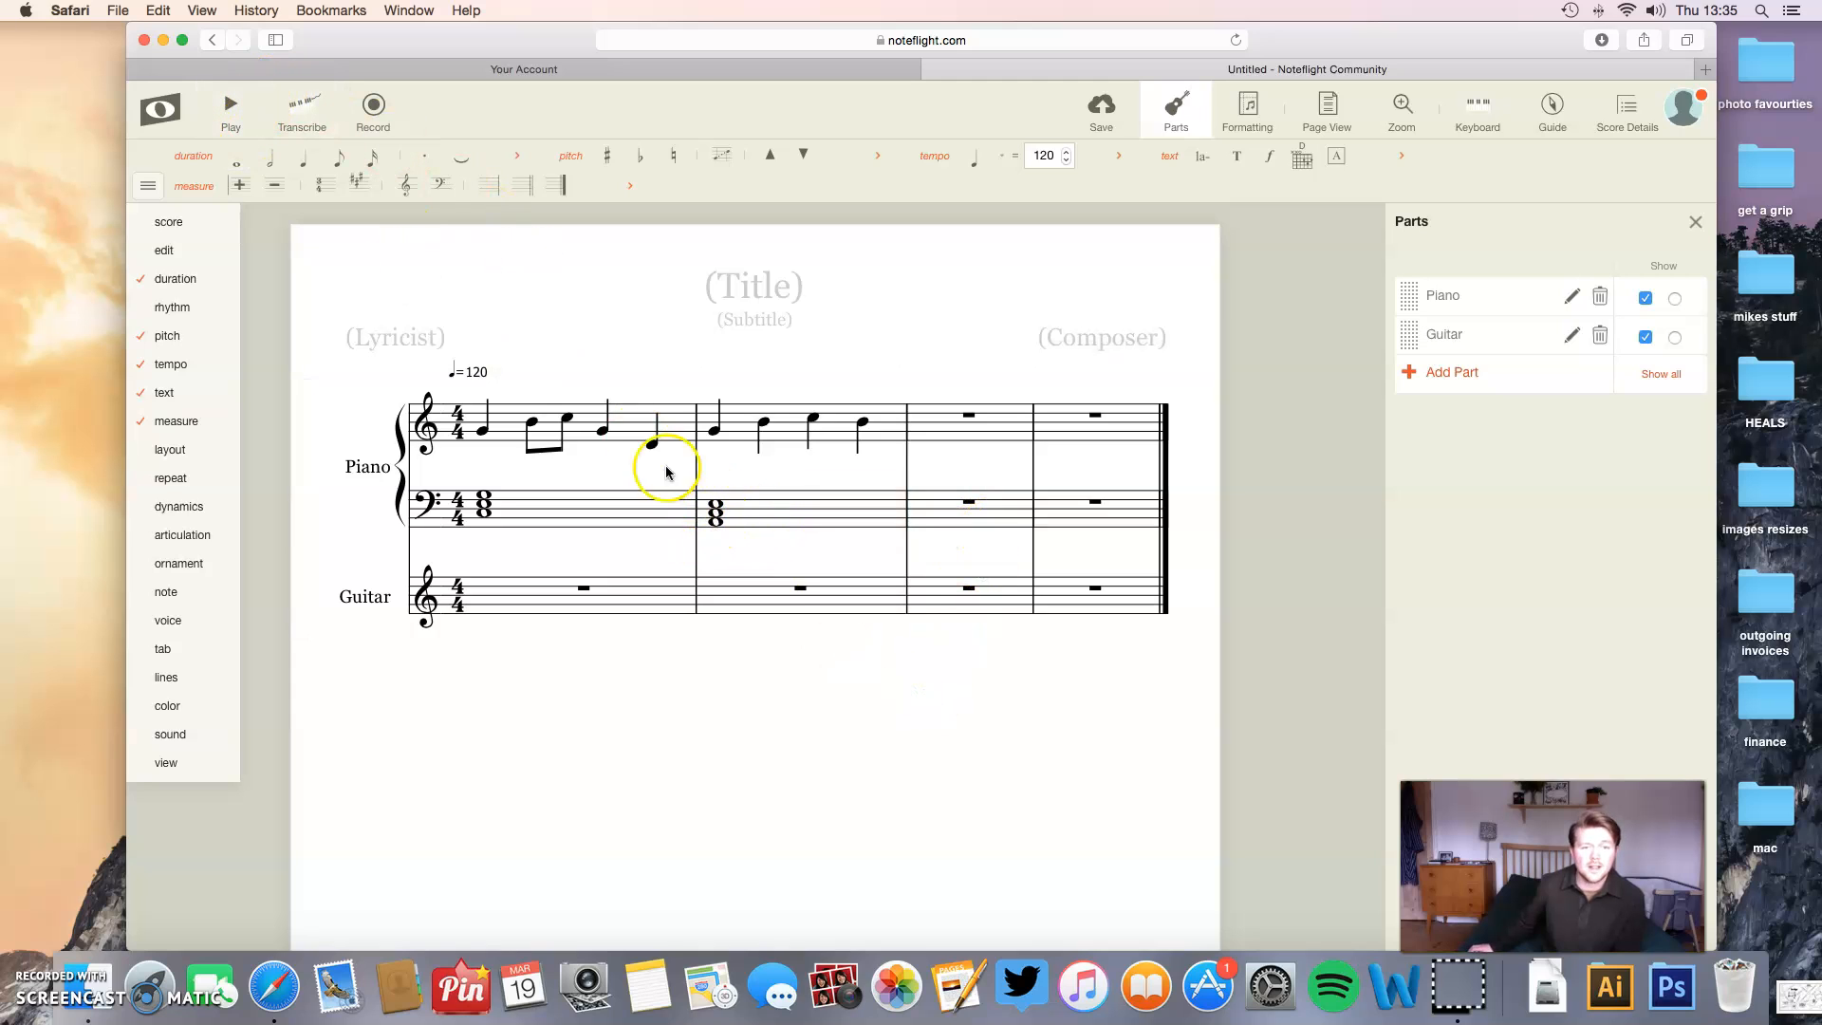
pyautogui.click(231, 107)
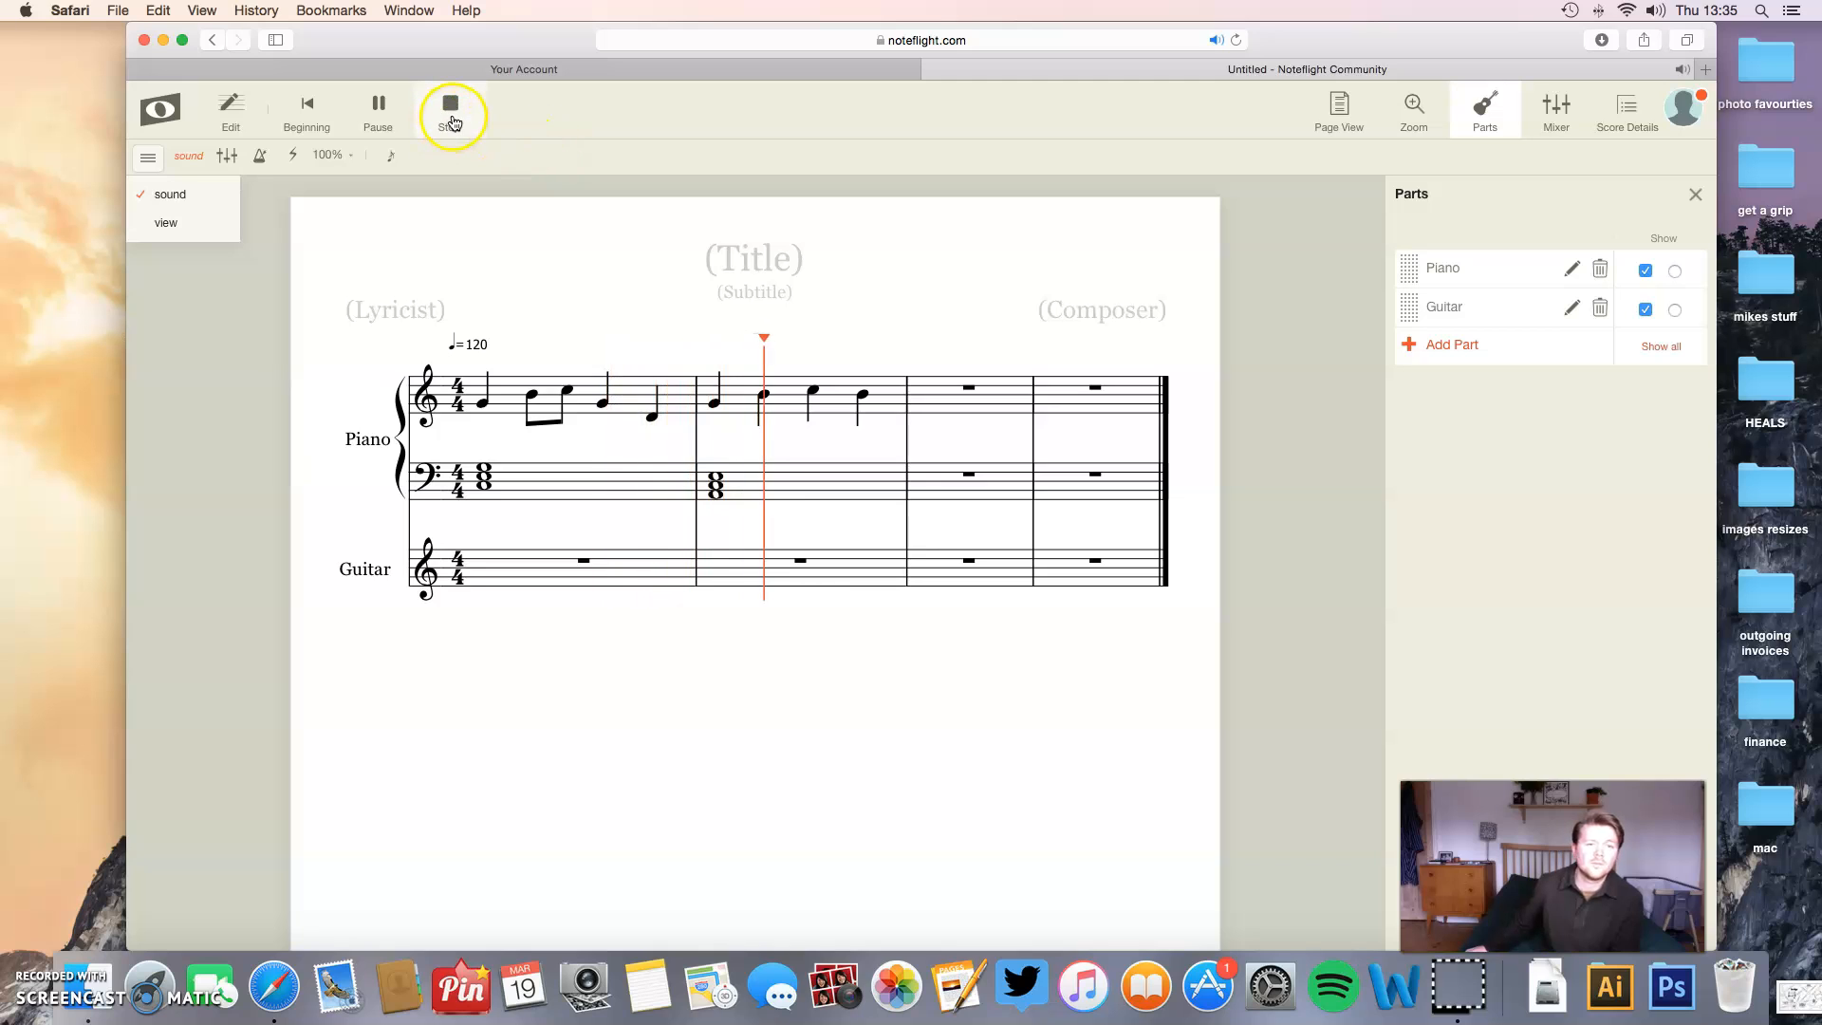
pyautogui.click(453, 116)
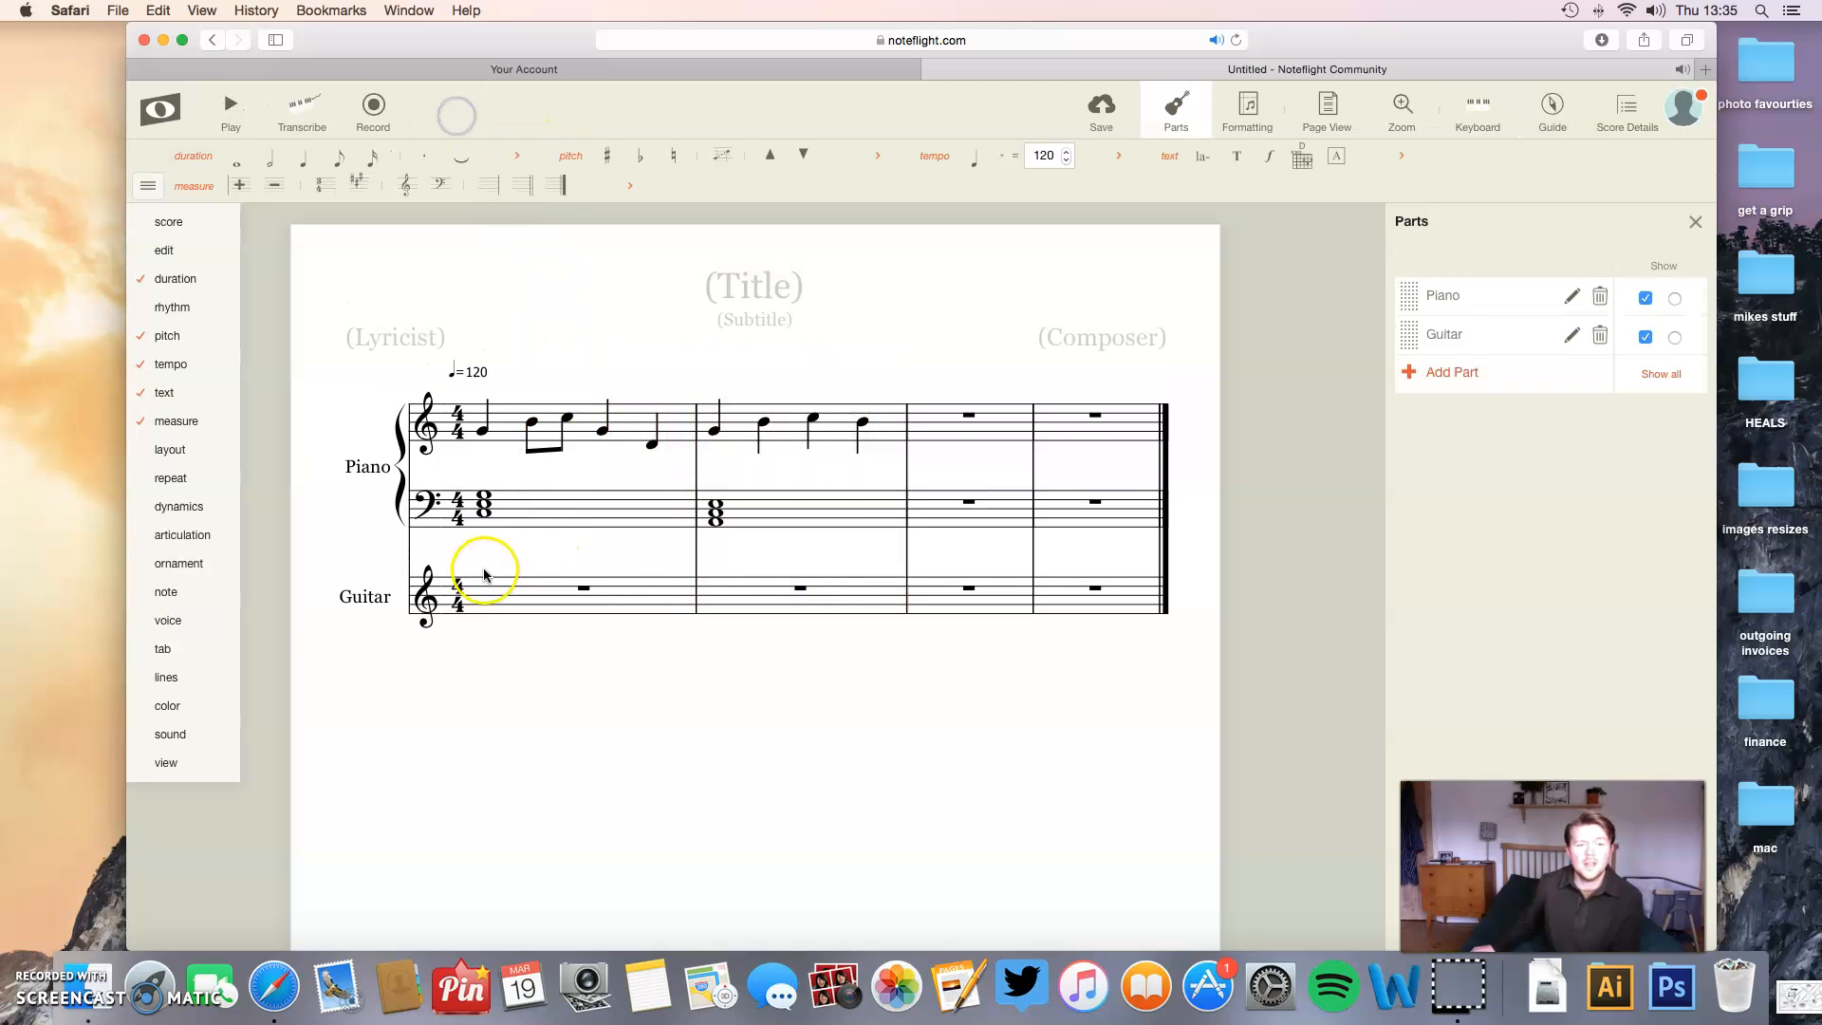
# - Enter four quarter-note Es in the Guitar part's first measure and play the score back
pyautogui.click(478, 583)
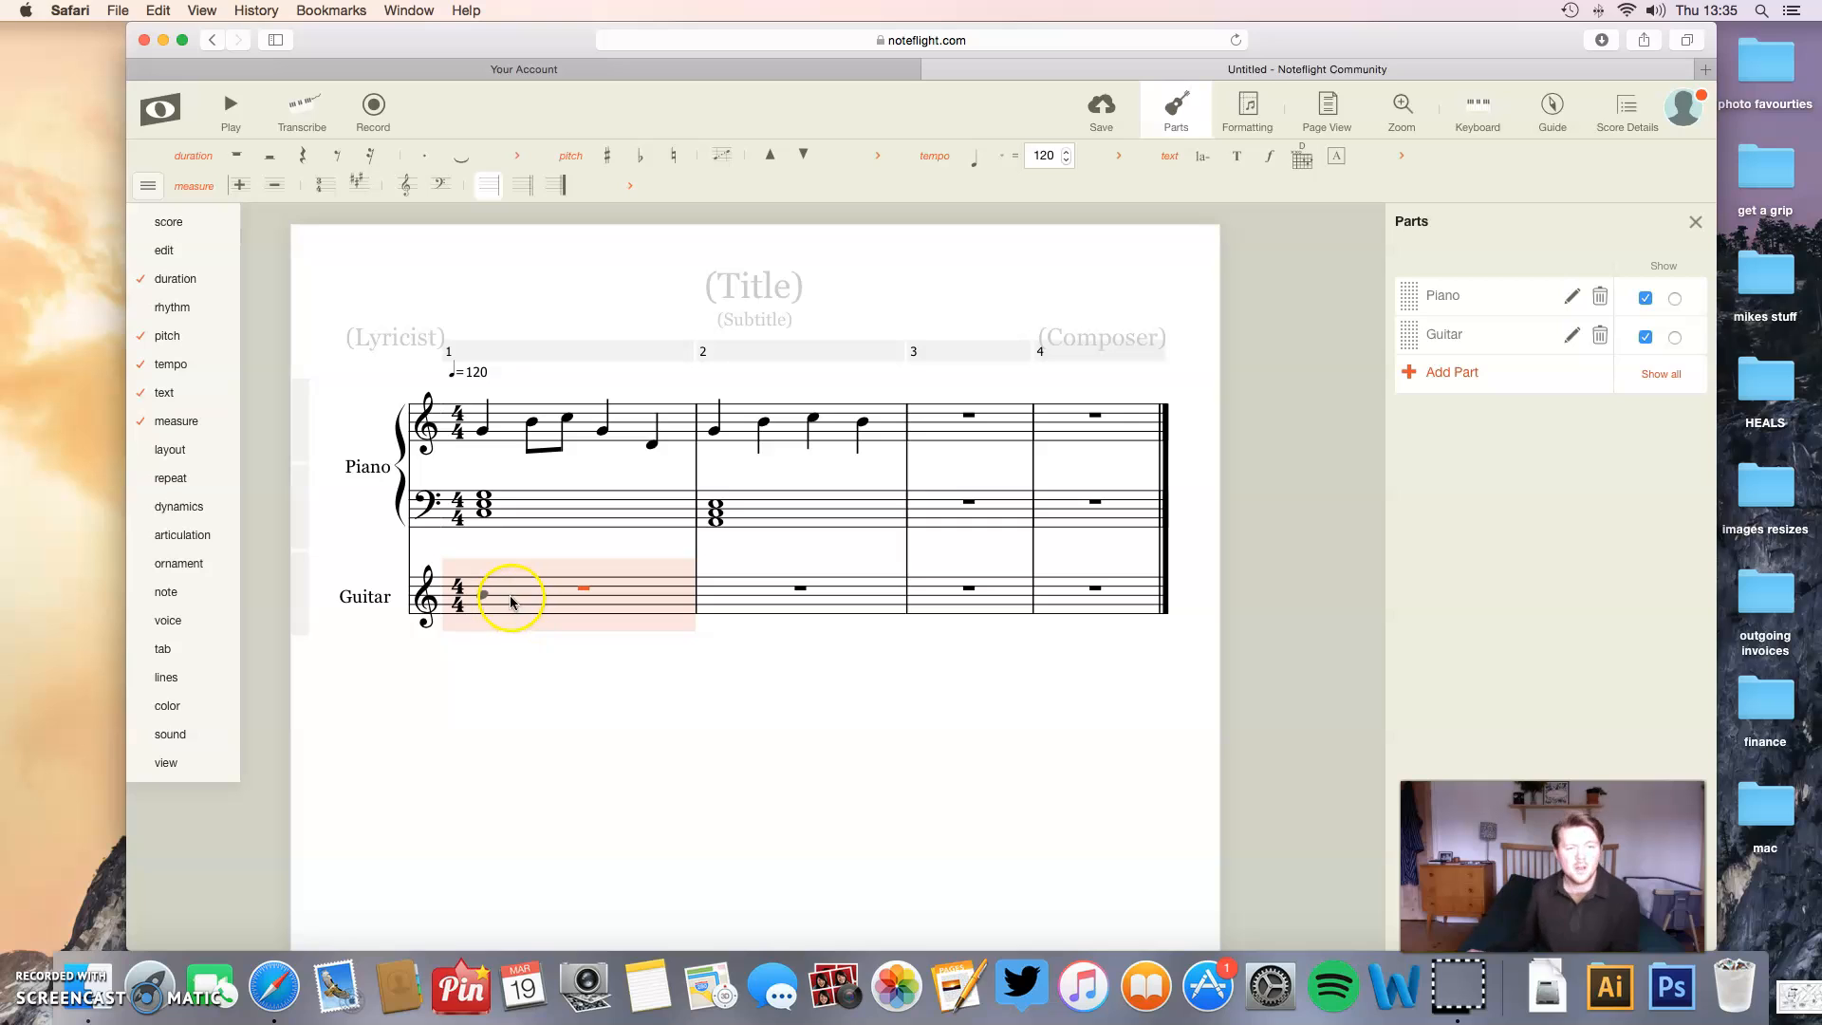
pyautogui.click(506, 588)
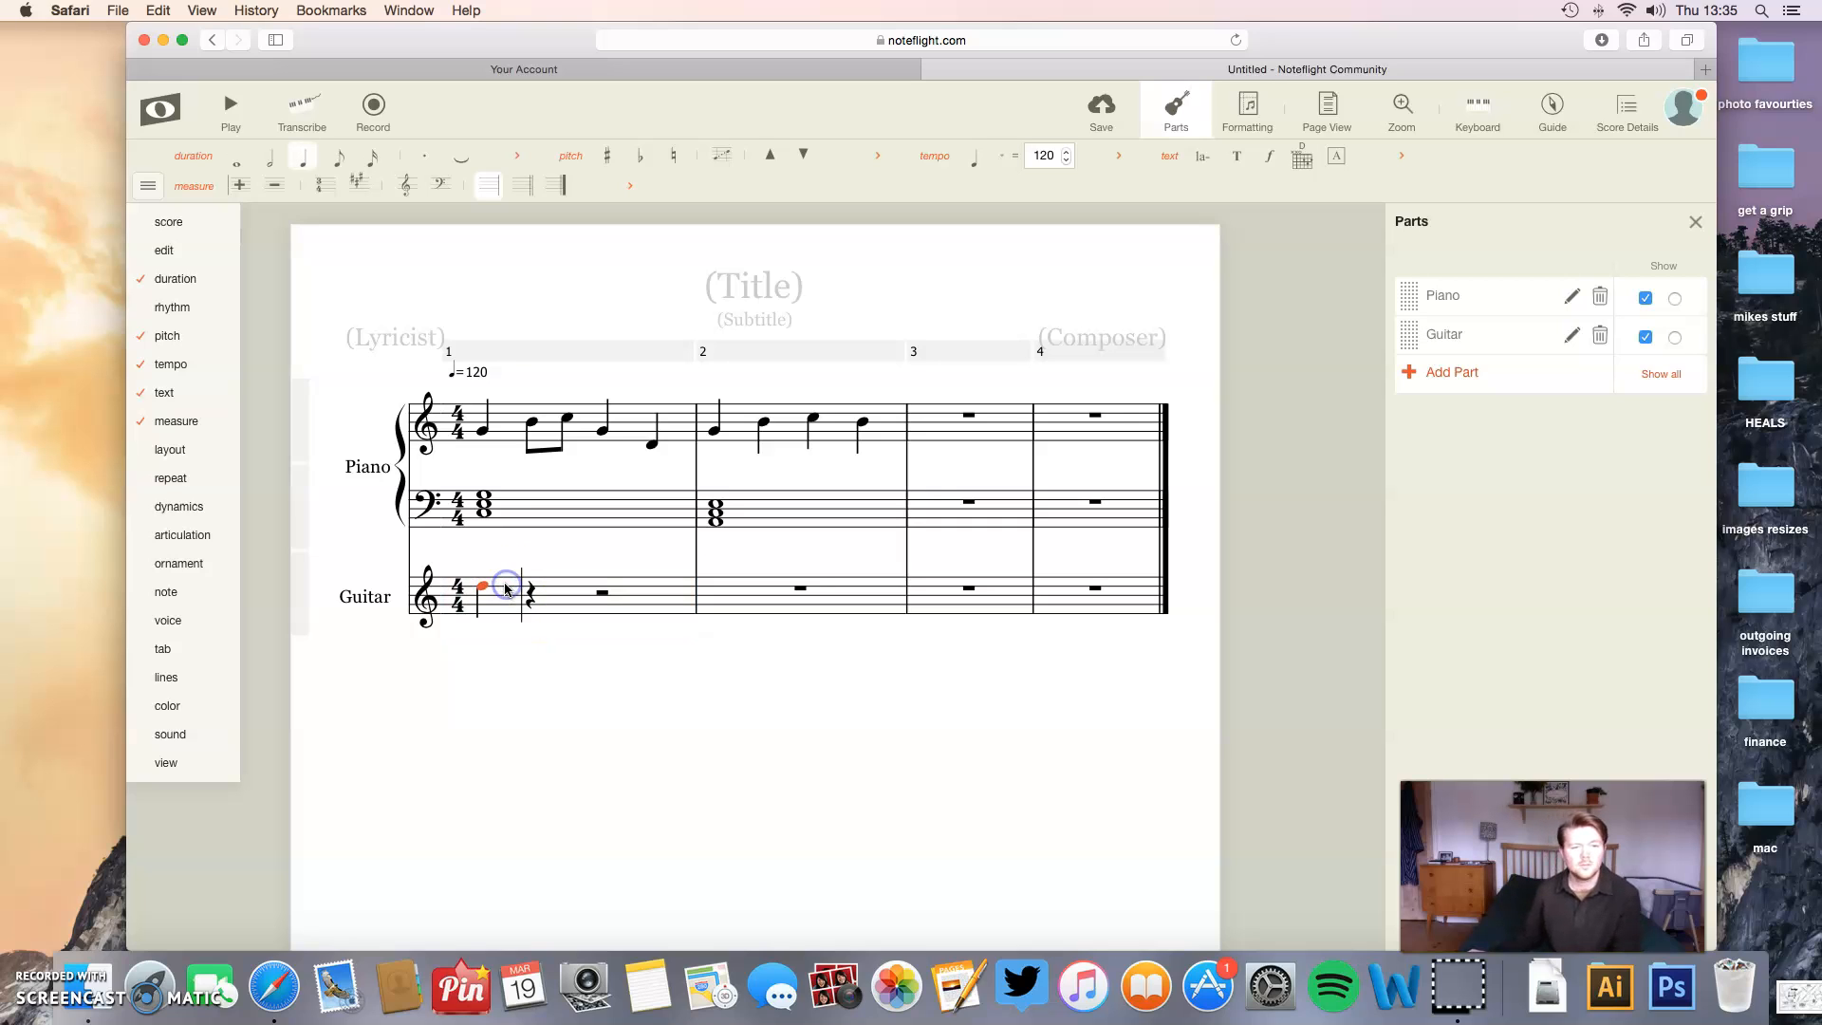
pyautogui.click(546, 594)
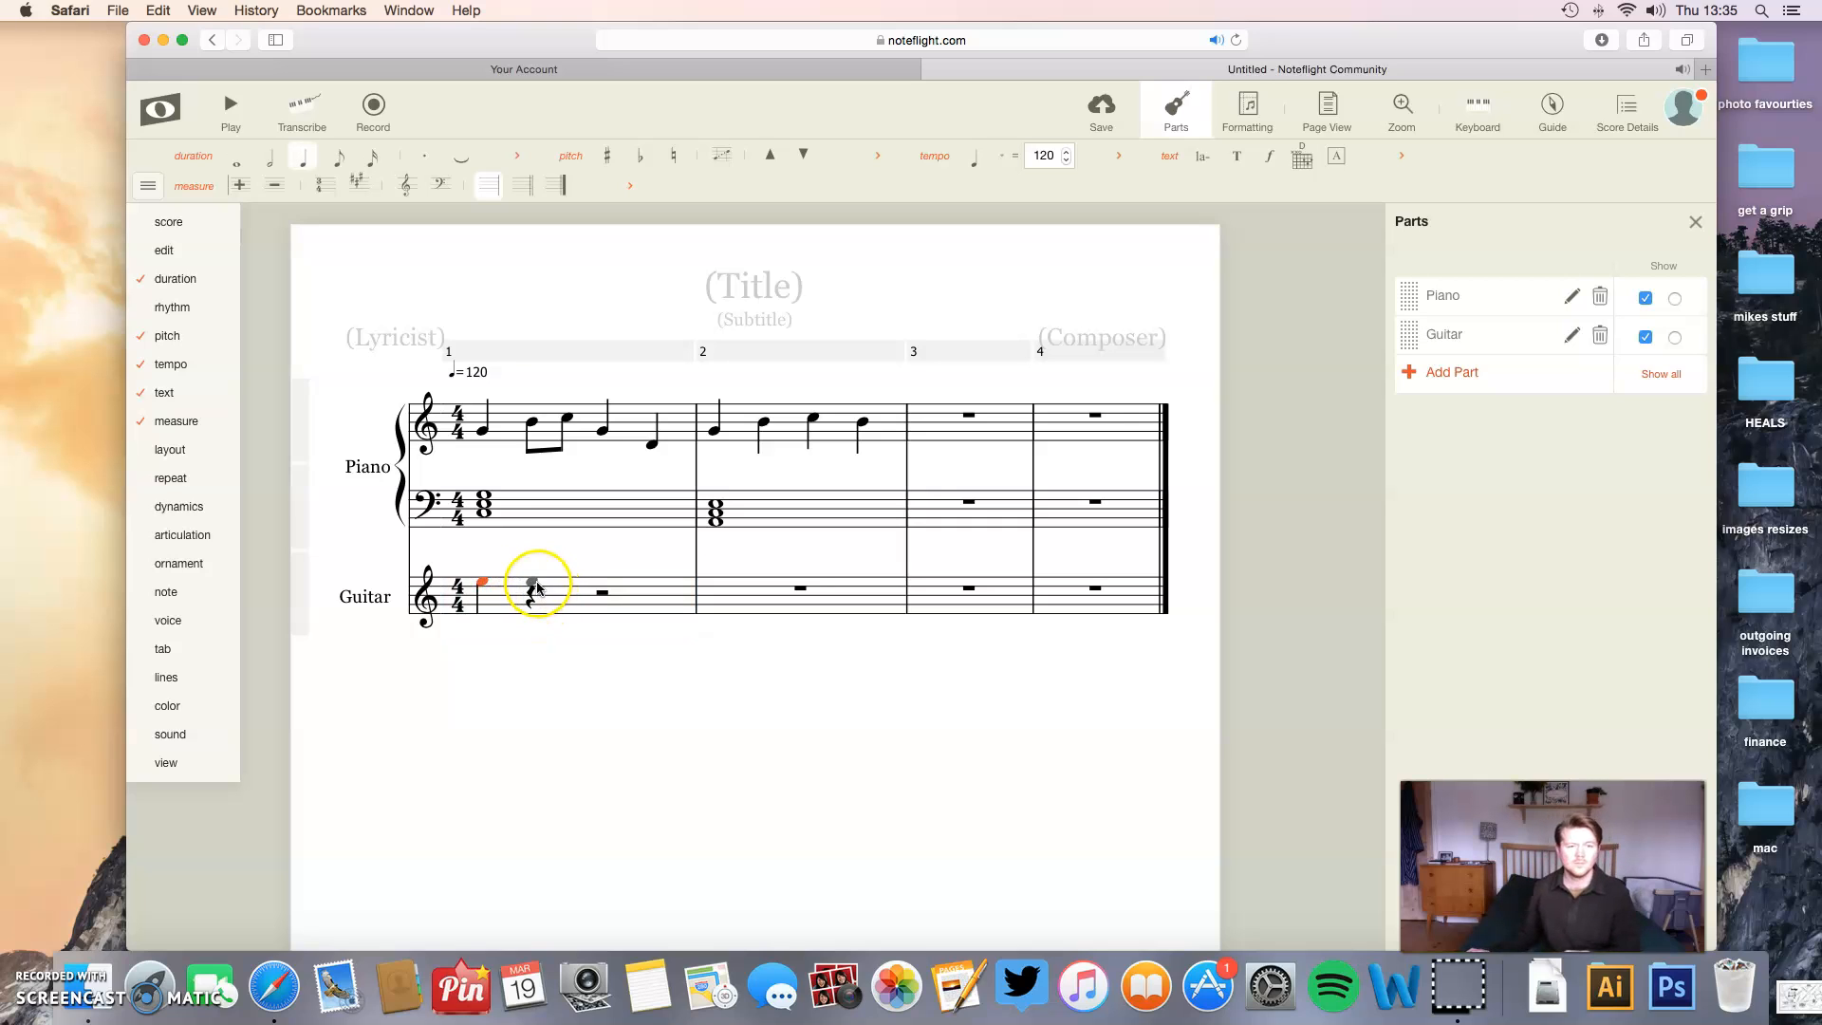
pyautogui.click(602, 585)
pyautogui.click(651, 583)
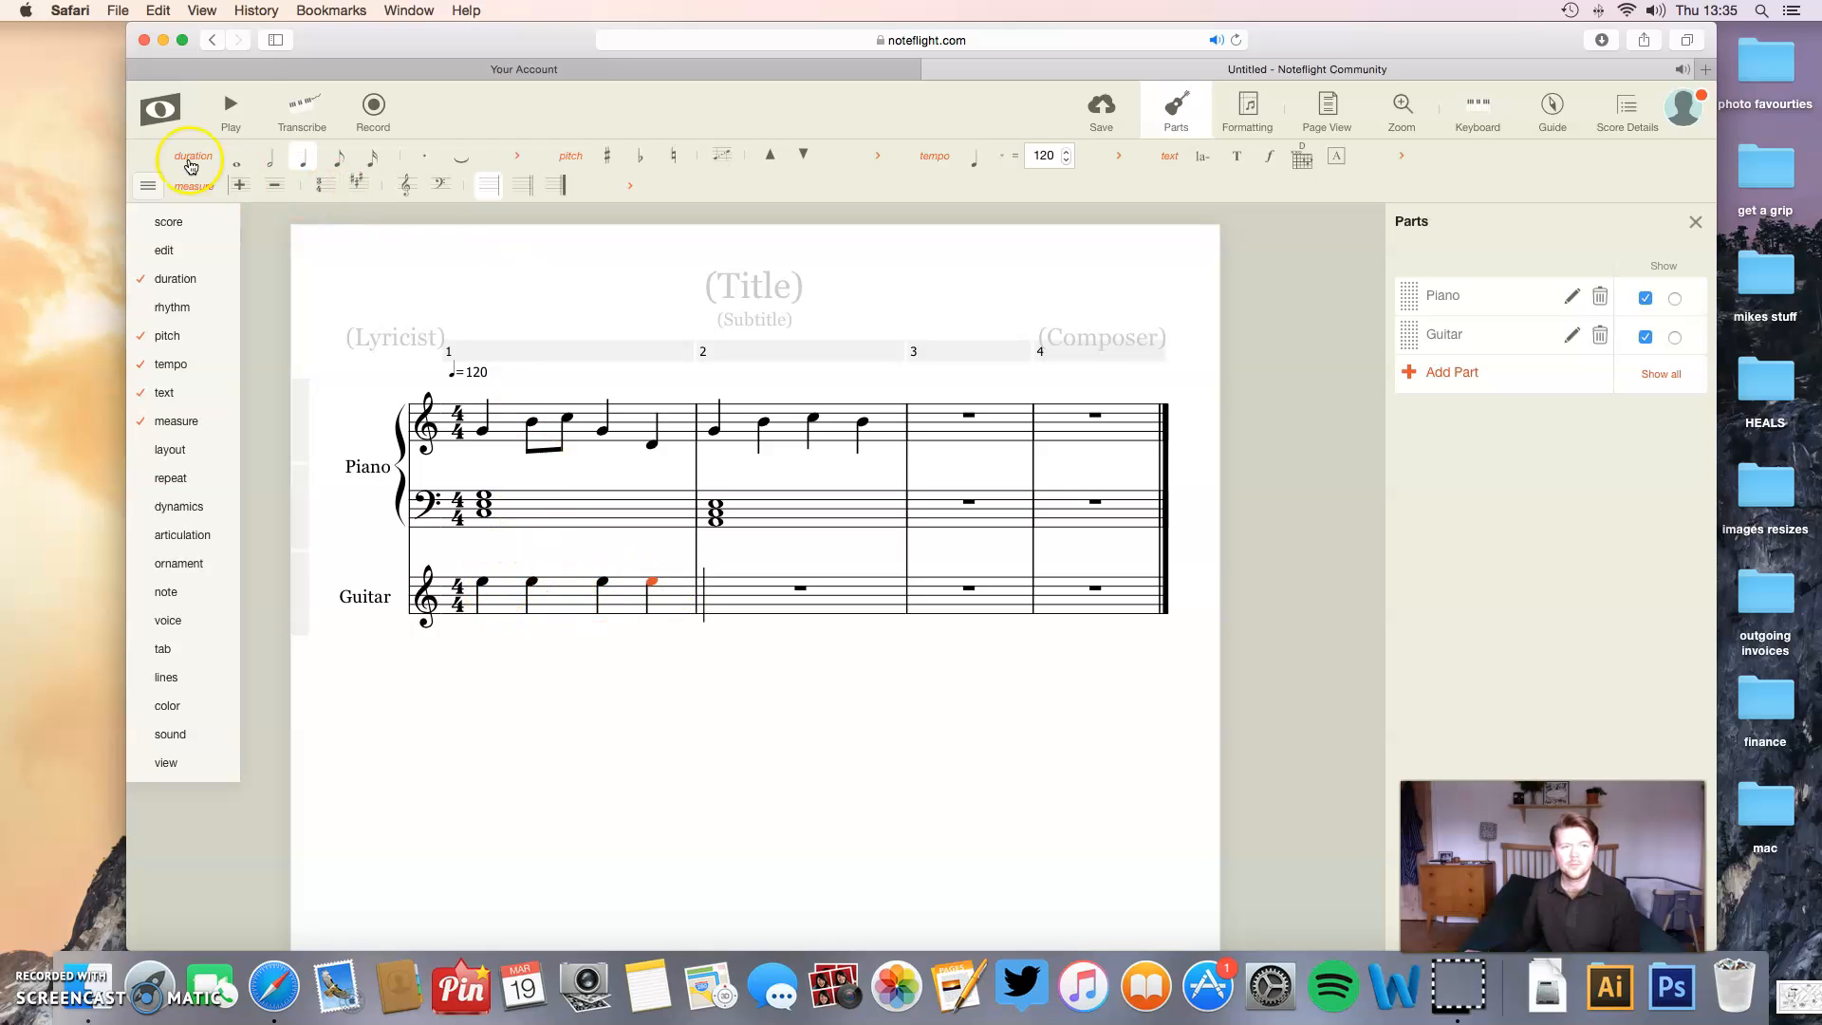
pyautogui.click(231, 109)
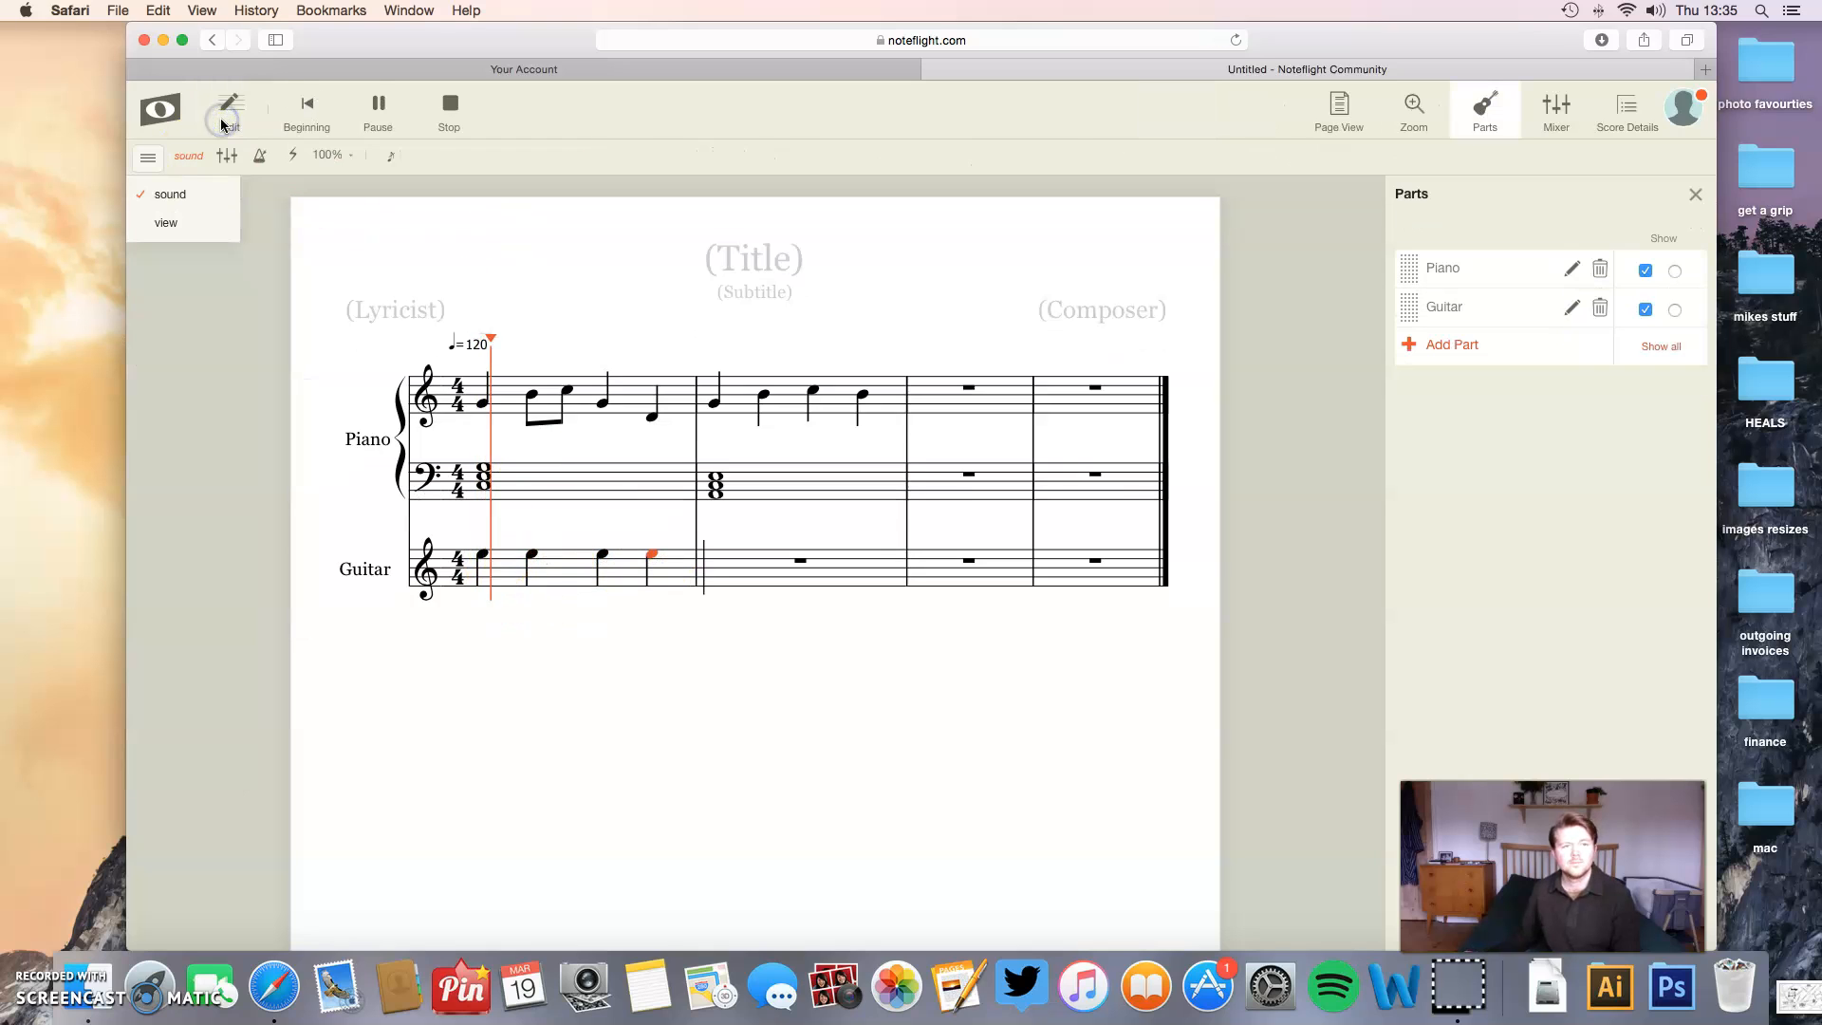
pyautogui.click(455, 138)
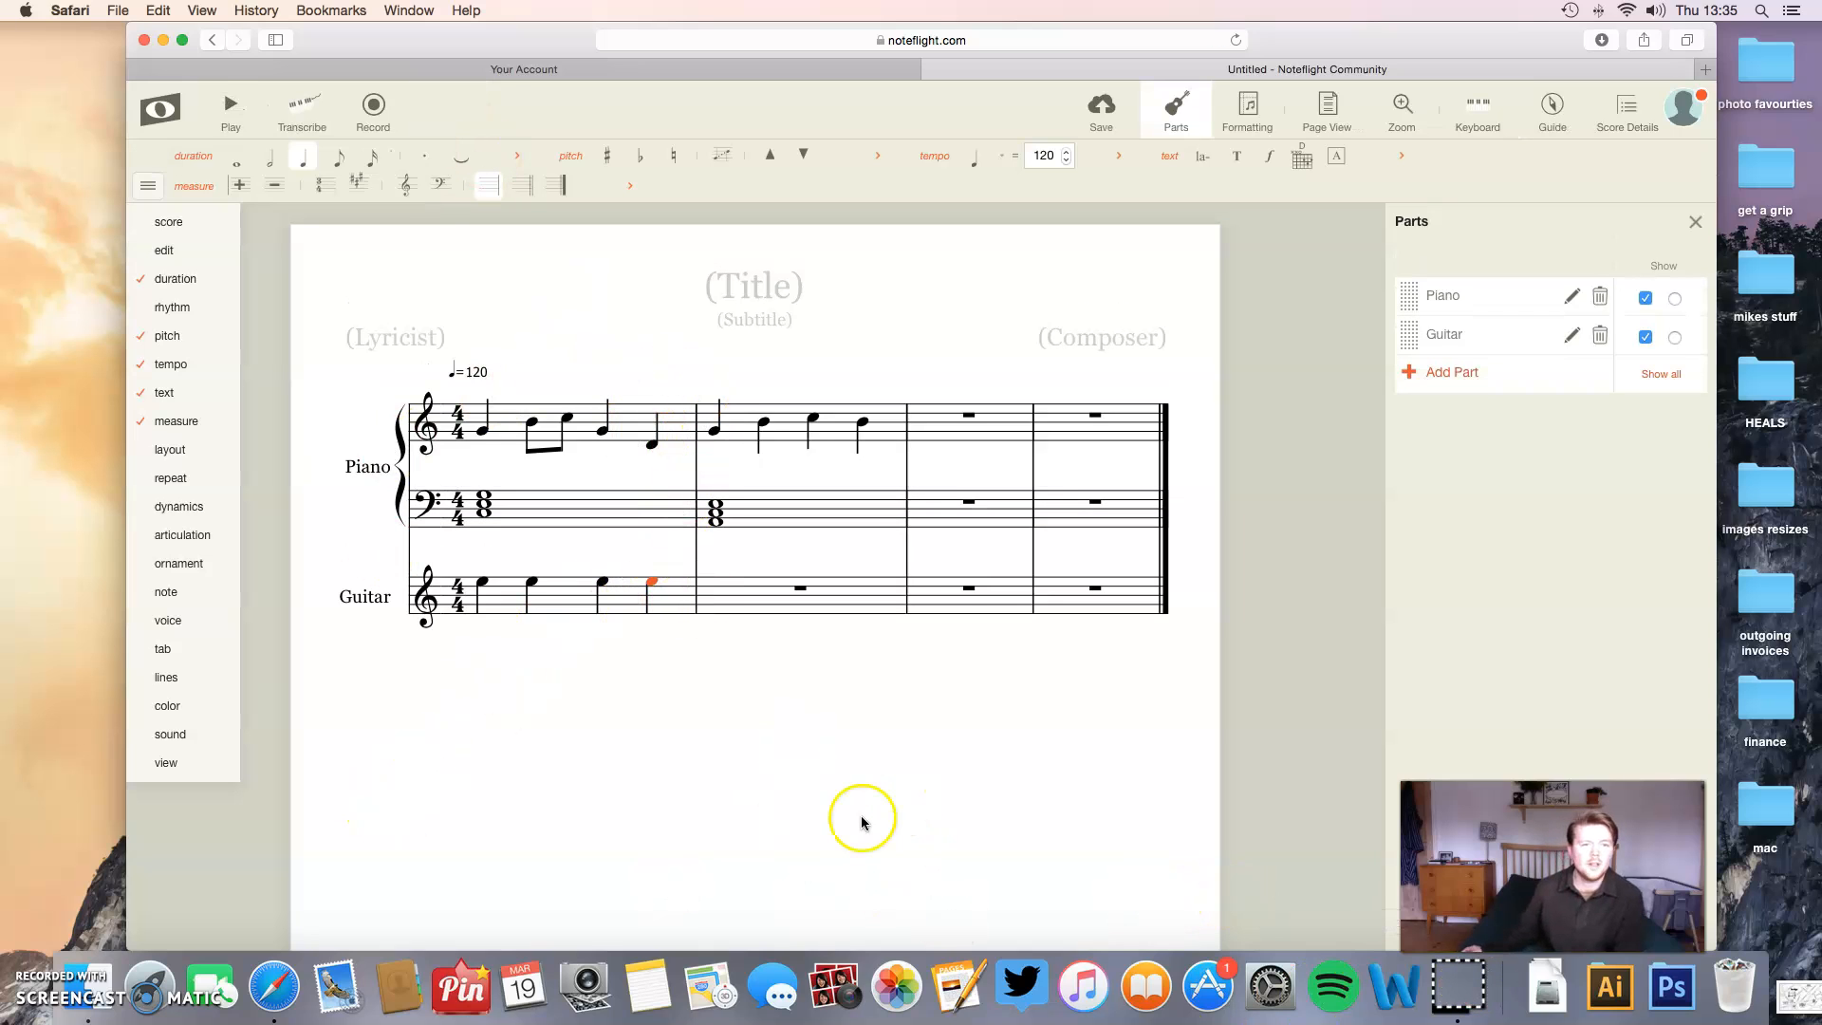
# - Title the score with the composer's name followed by "Jam" and fill in the composer's name
pyautogui.click(773, 282)
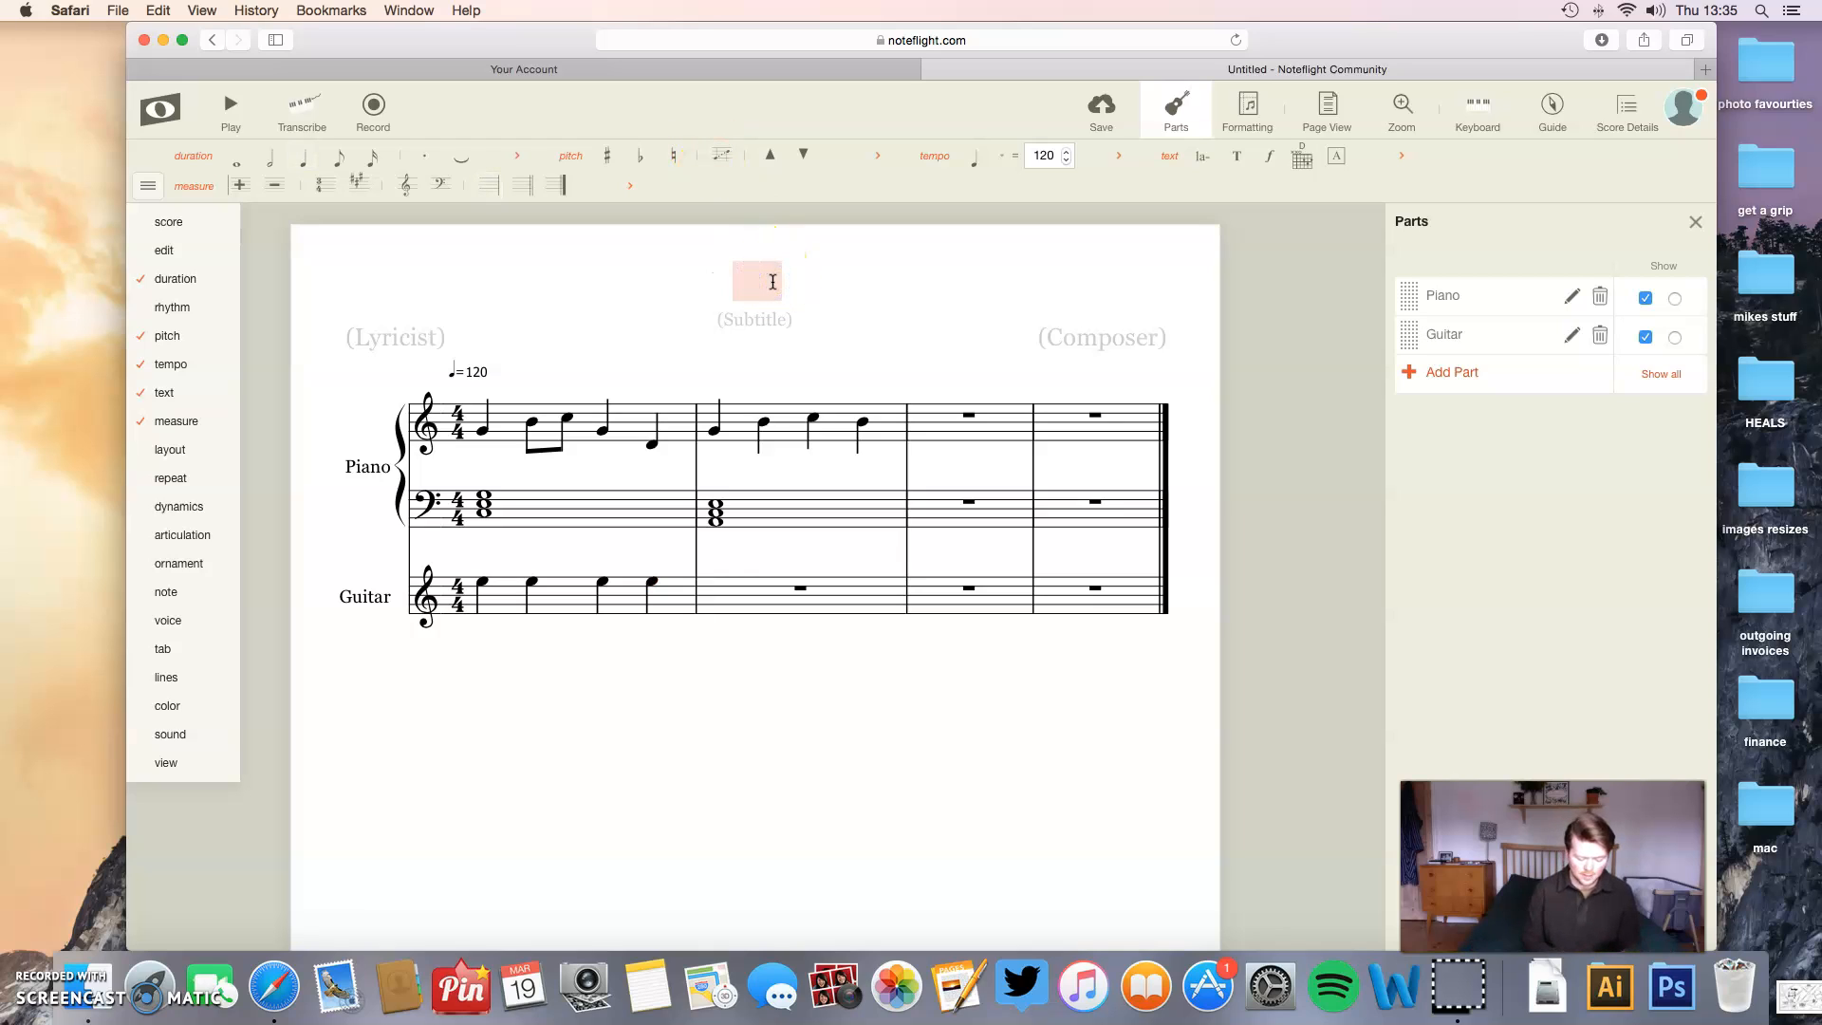
pyautogui.write('Mr')
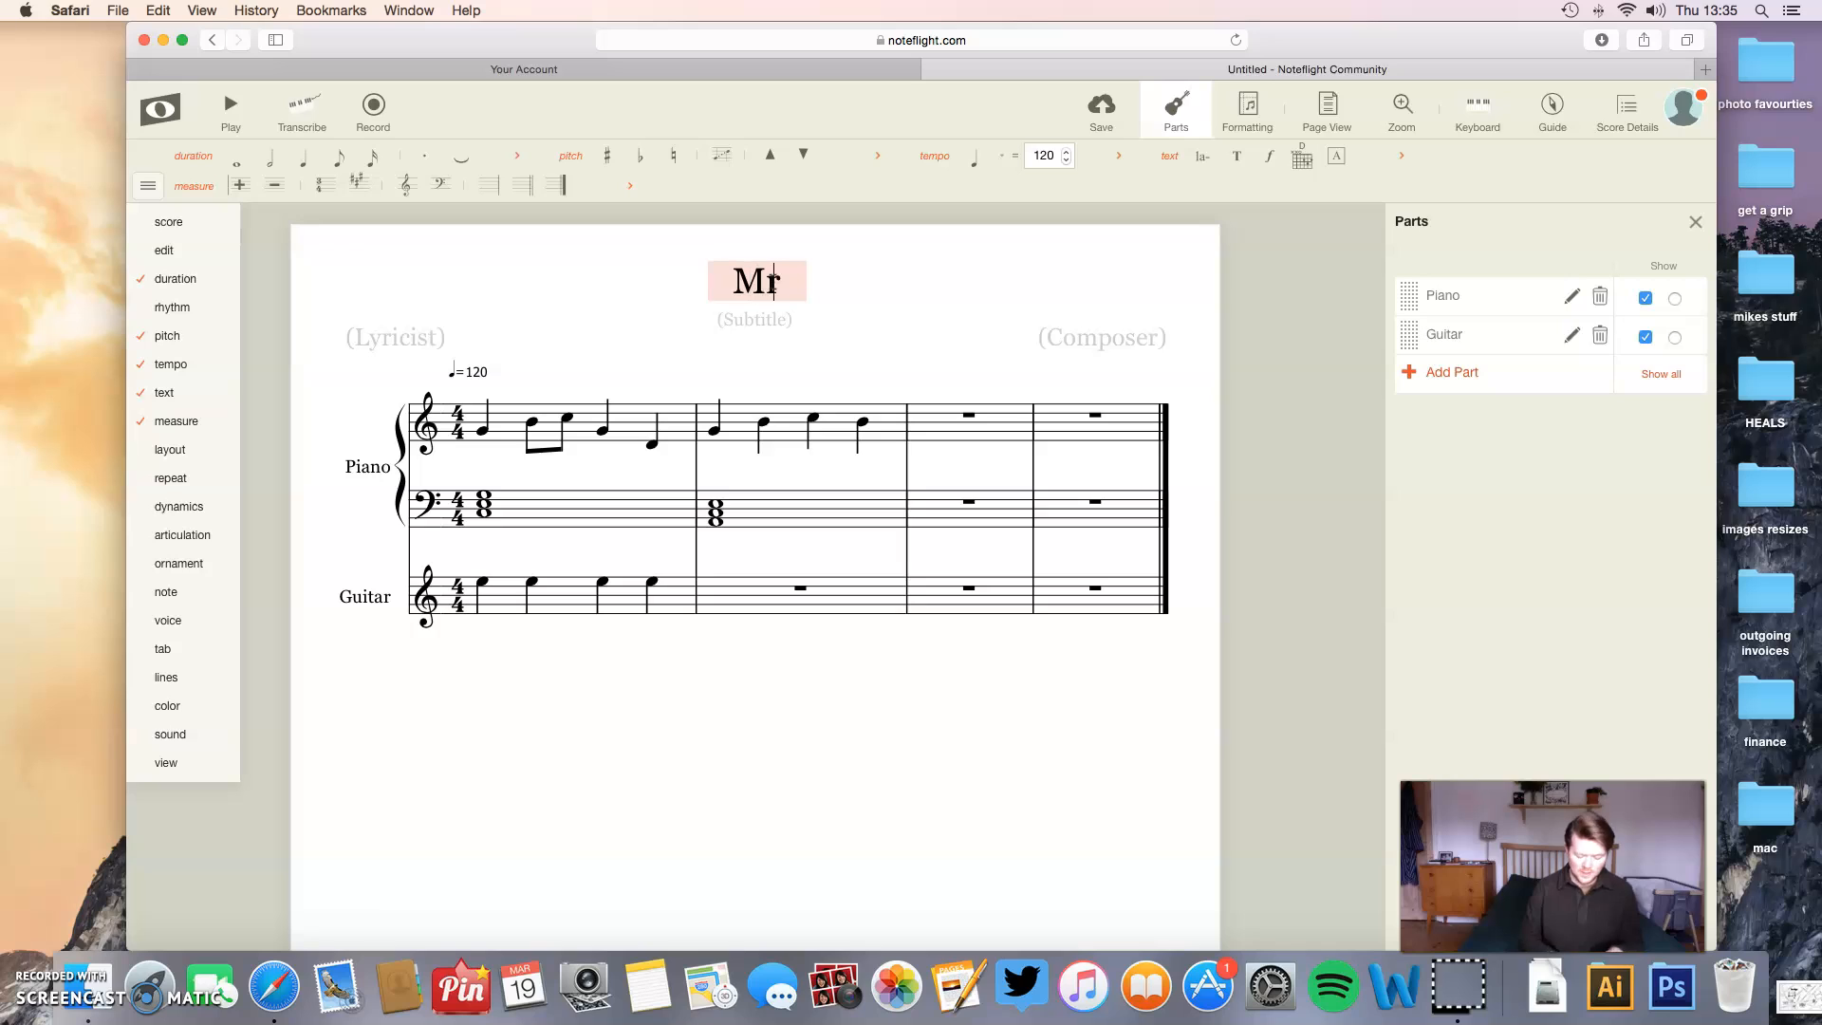
pyautogui.write('. King Jam')
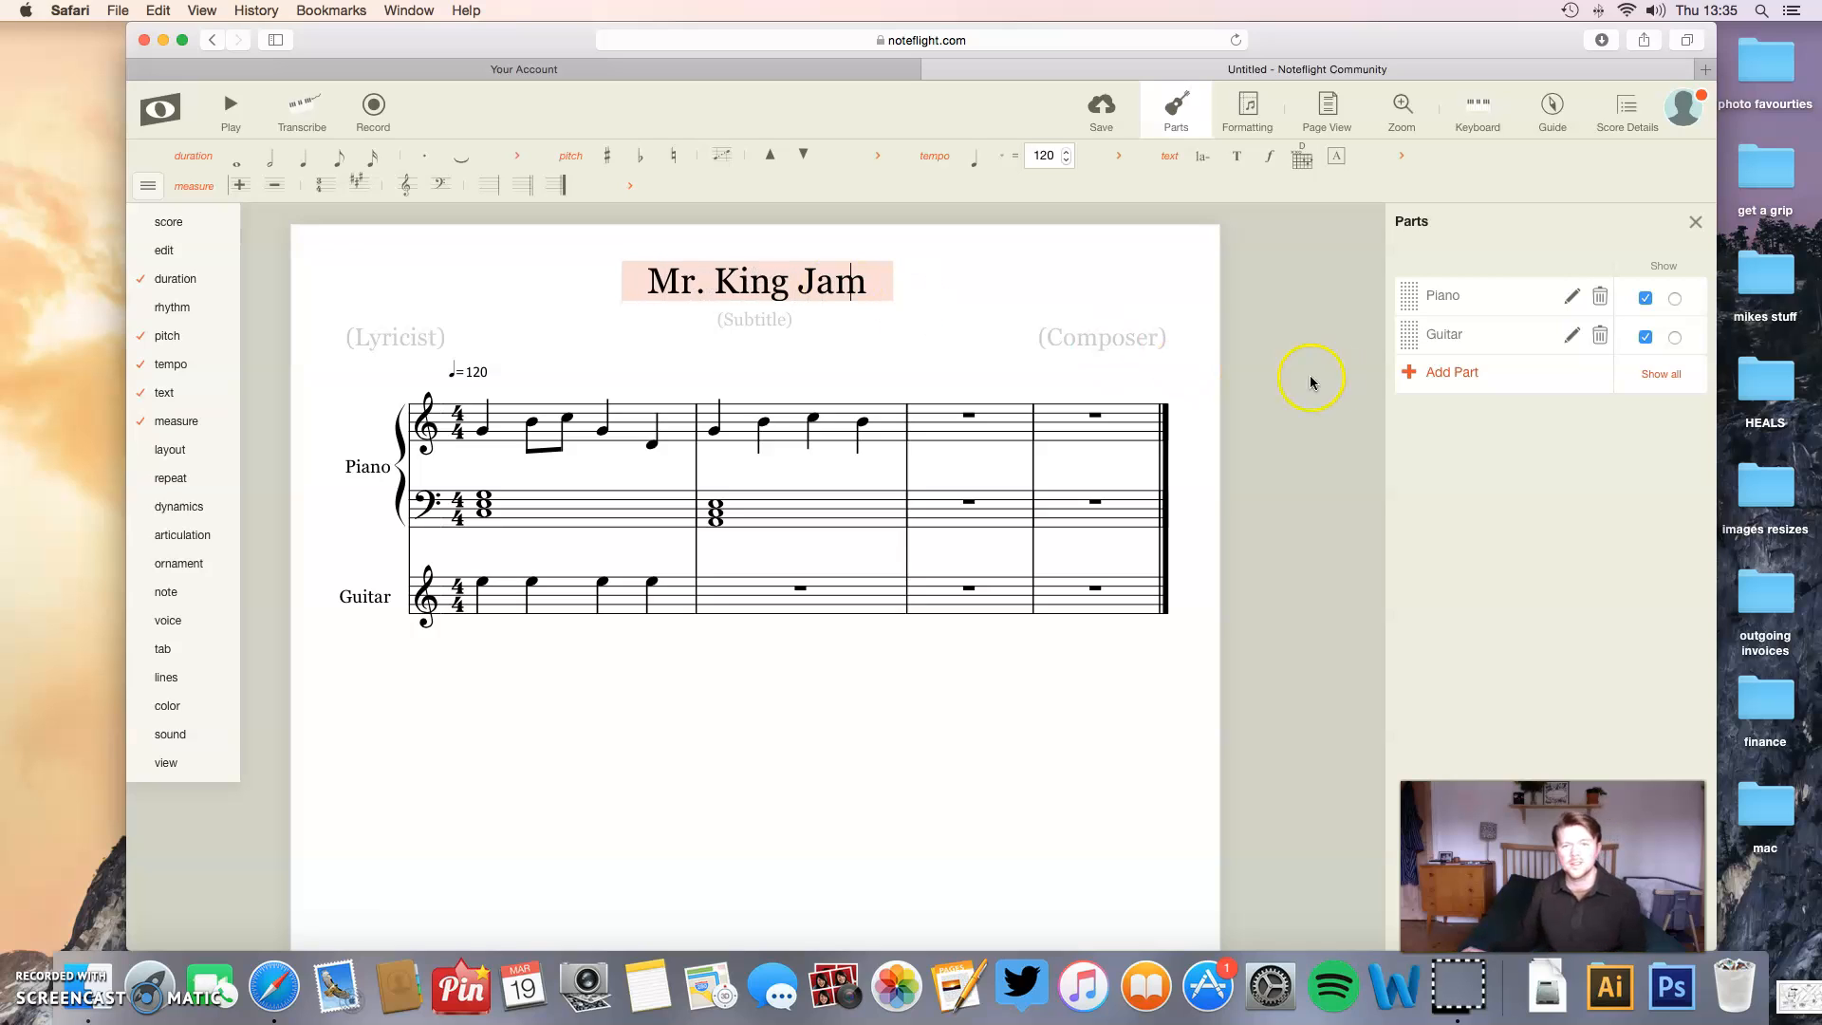
pyautogui.click(1119, 342)
pyautogui.write('Mr. King')
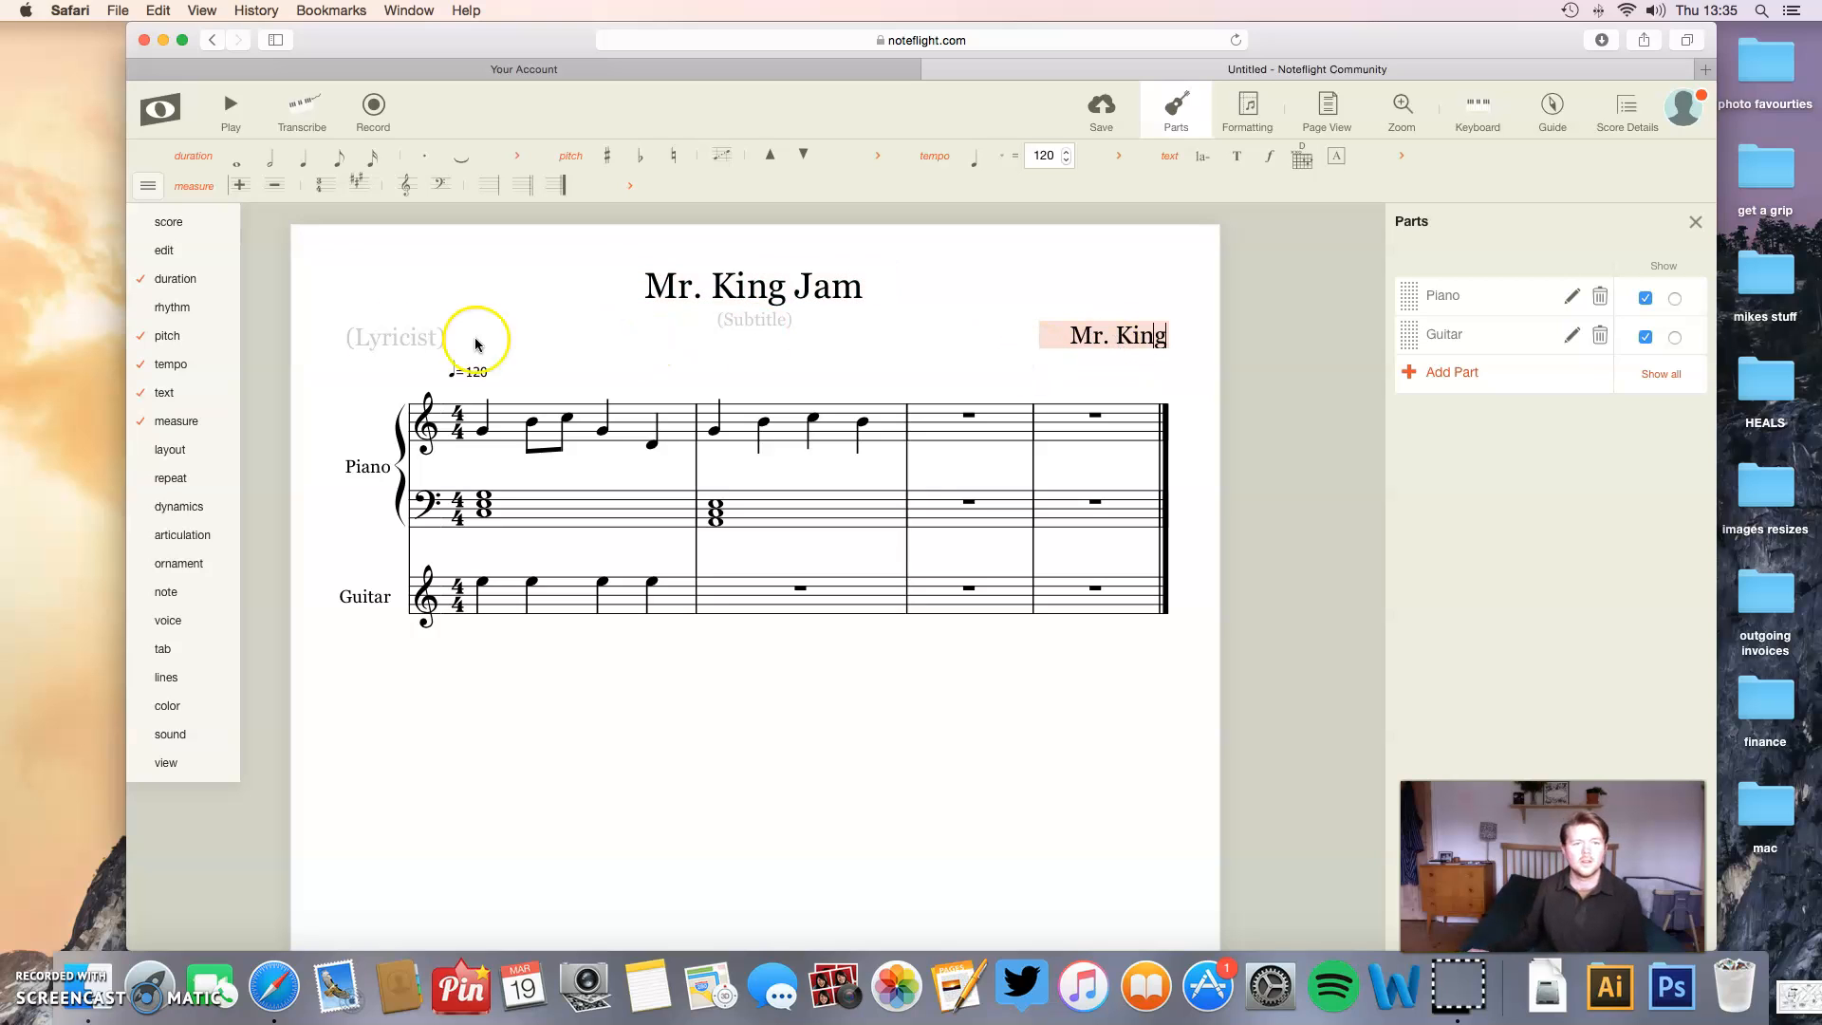
# - Set the score's subtitle to "Part 1"
pyautogui.click(764, 319)
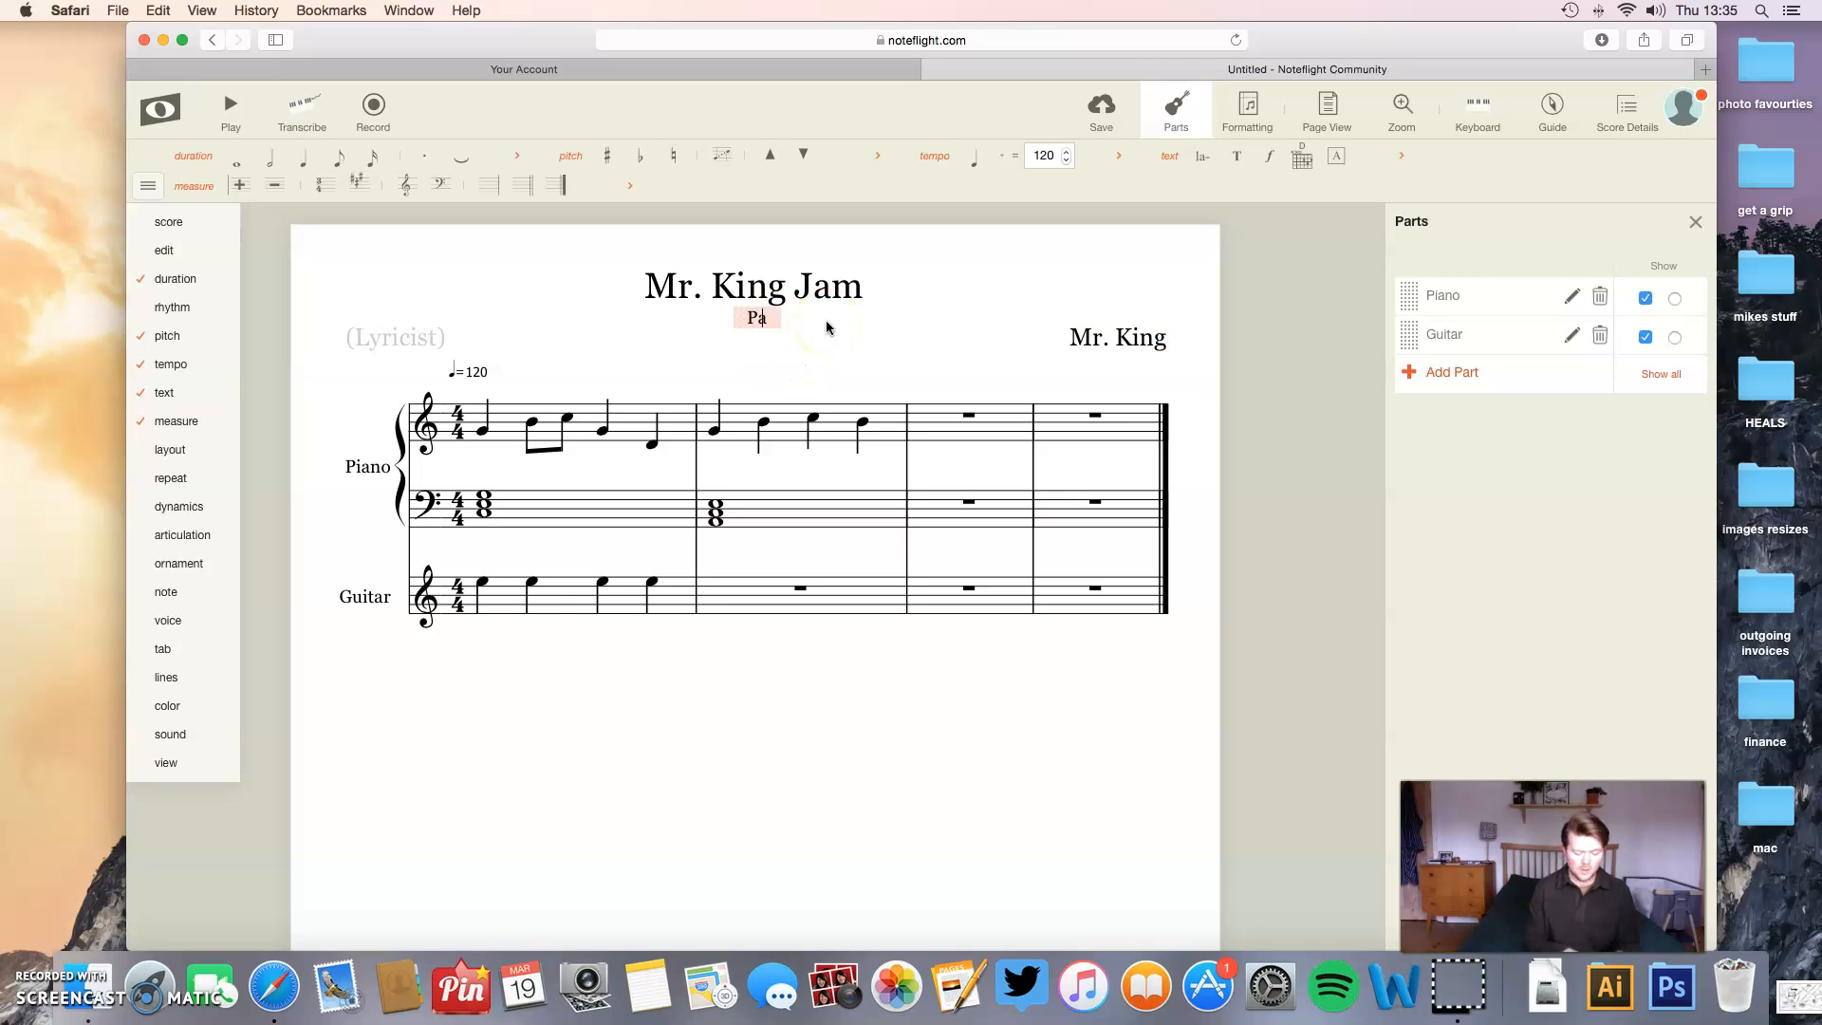
pyautogui.write('Part1')
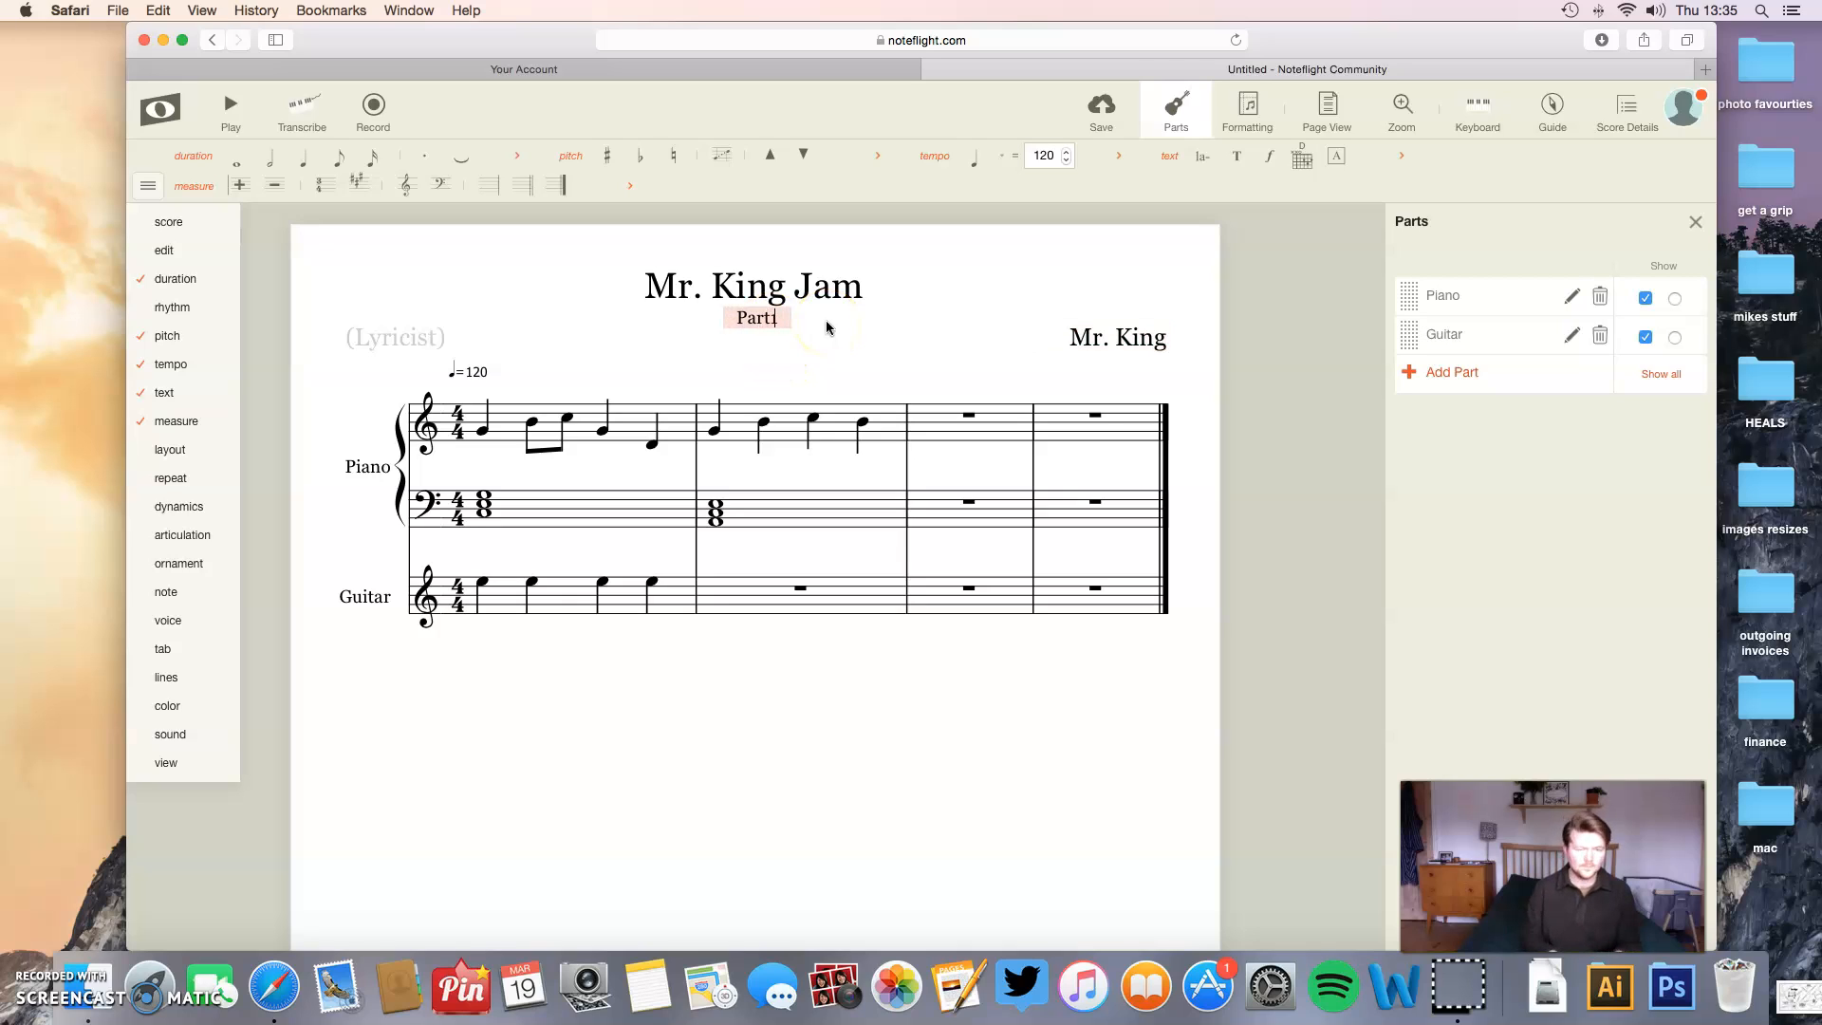
pyautogui.press('BackSpace')
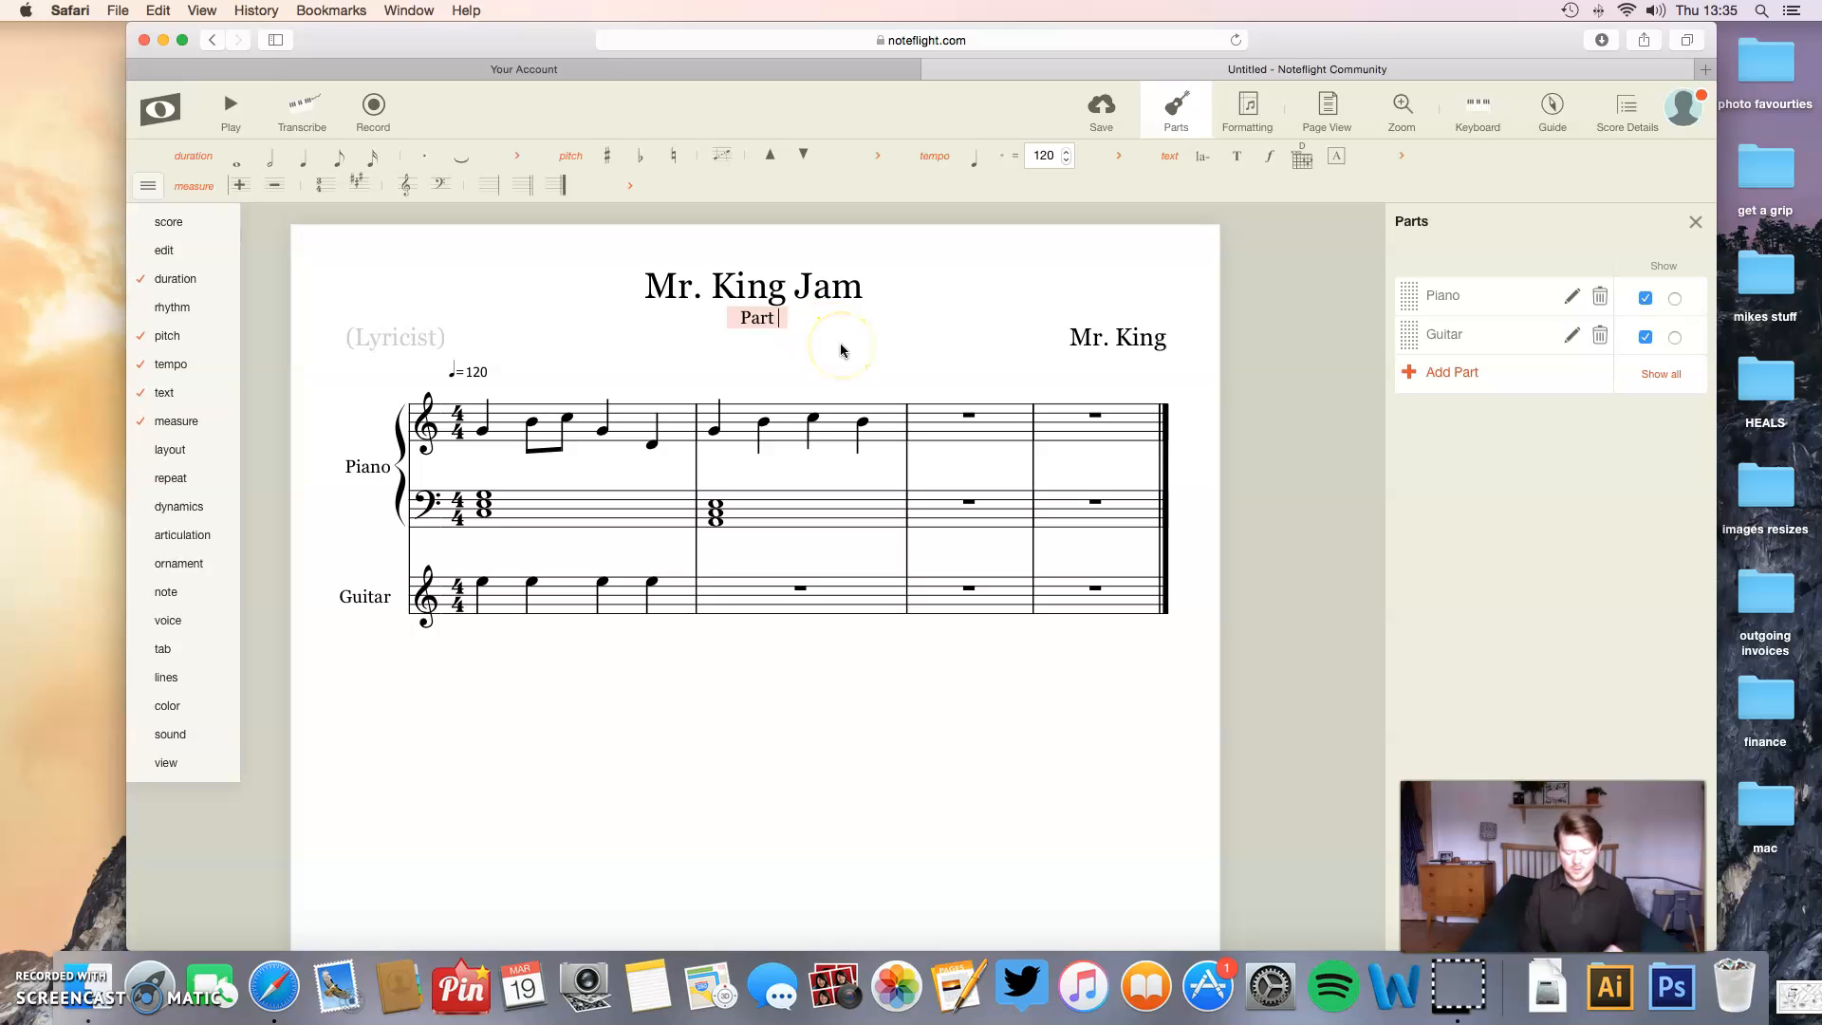
pyautogui.write('1')
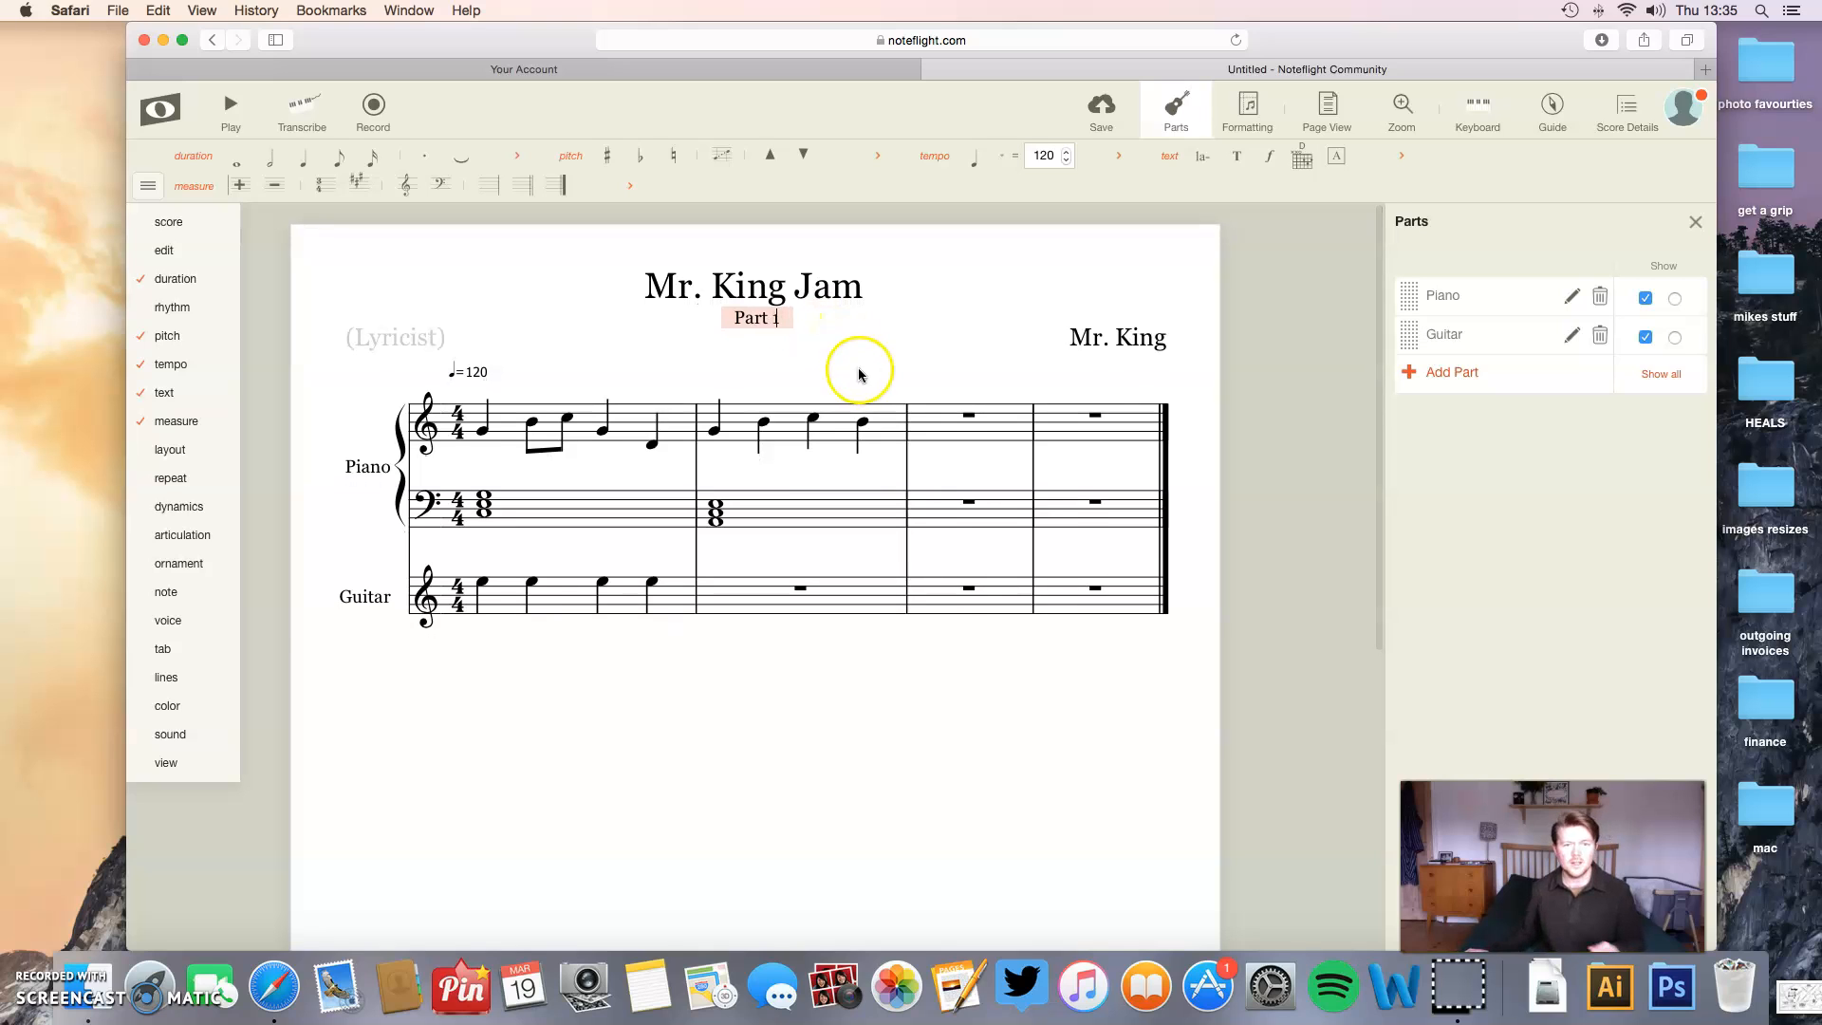
pyautogui.click(860, 364)
pyautogui.click(536, 455)
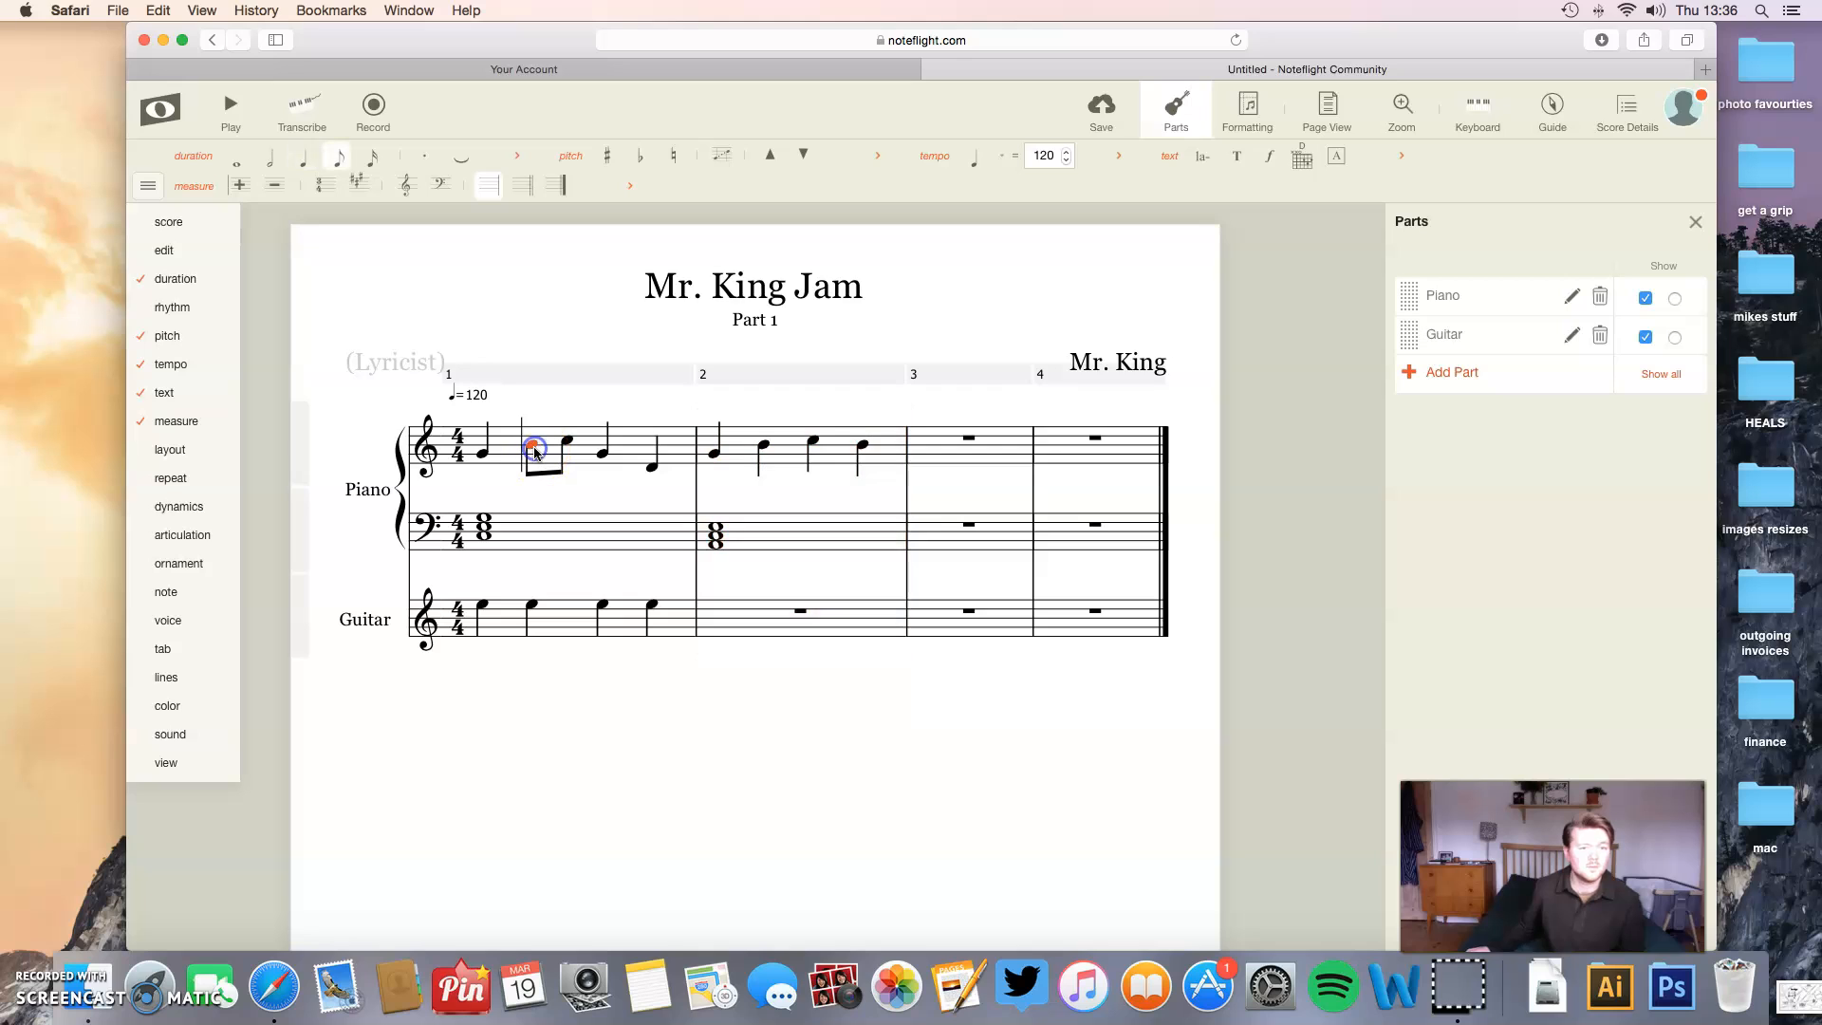
pyautogui.click(510, 461)
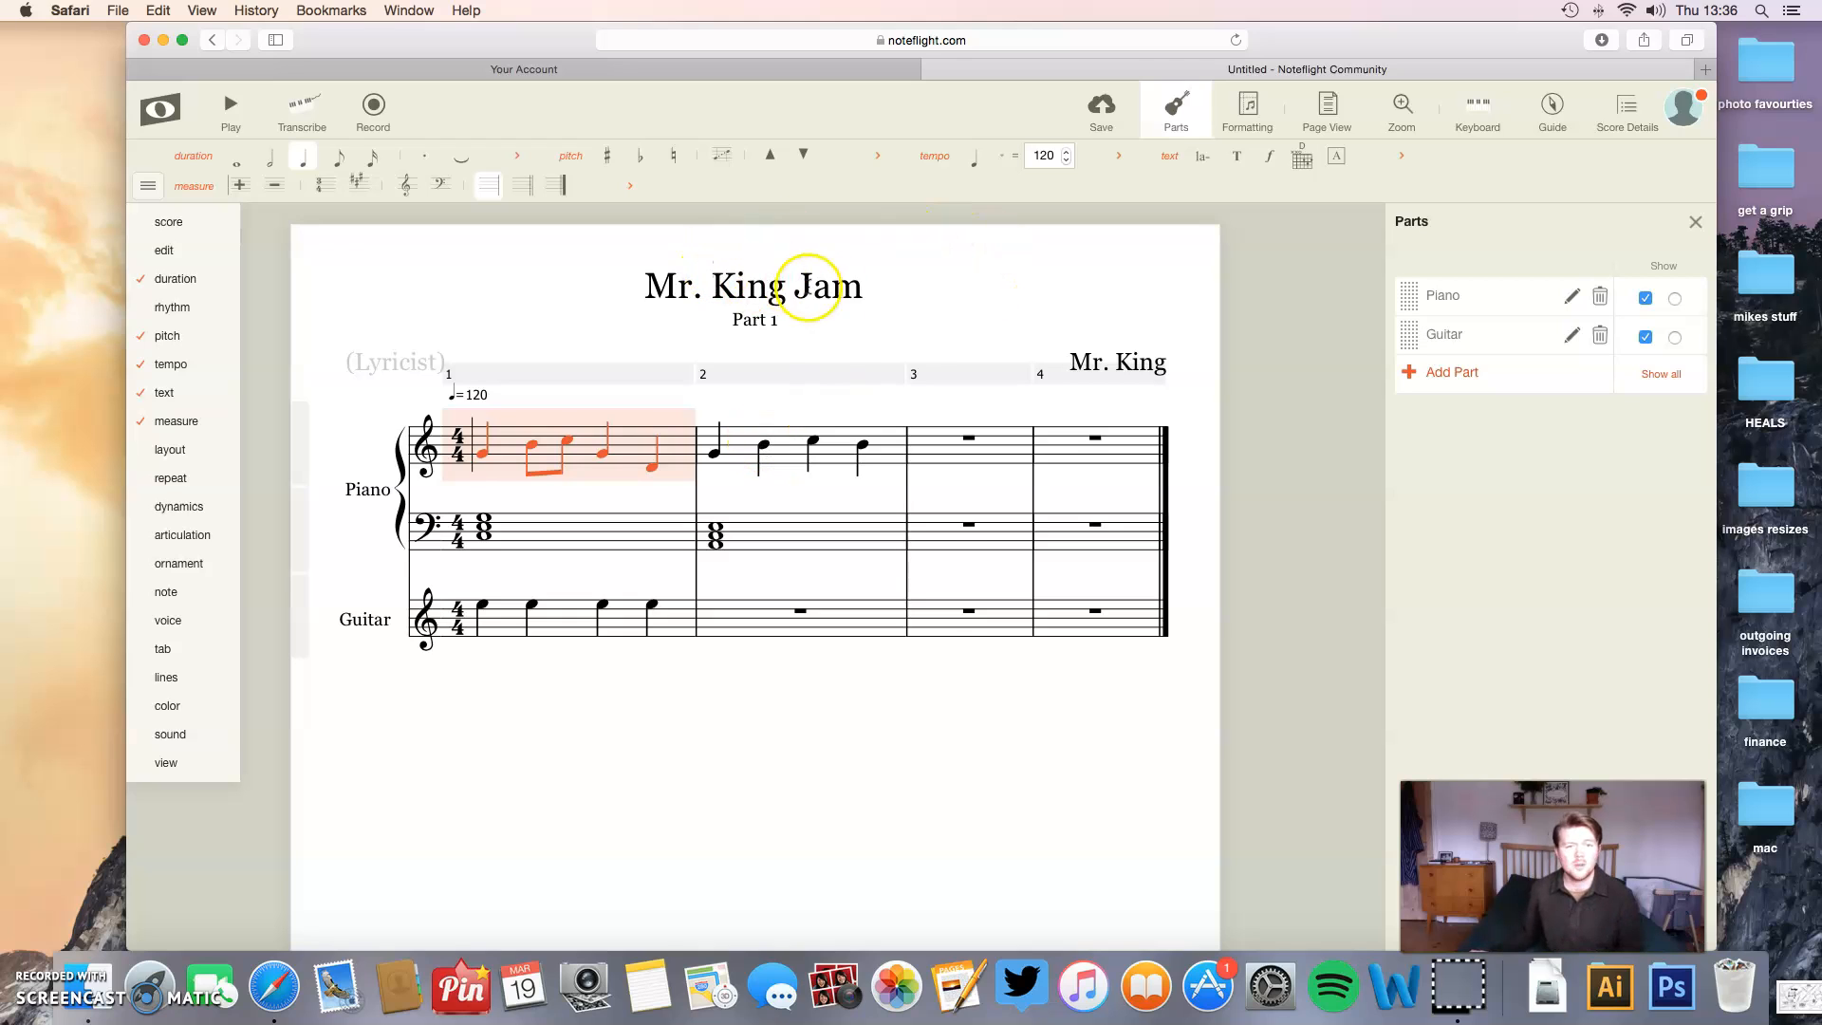
pyautogui.click(835, 283)
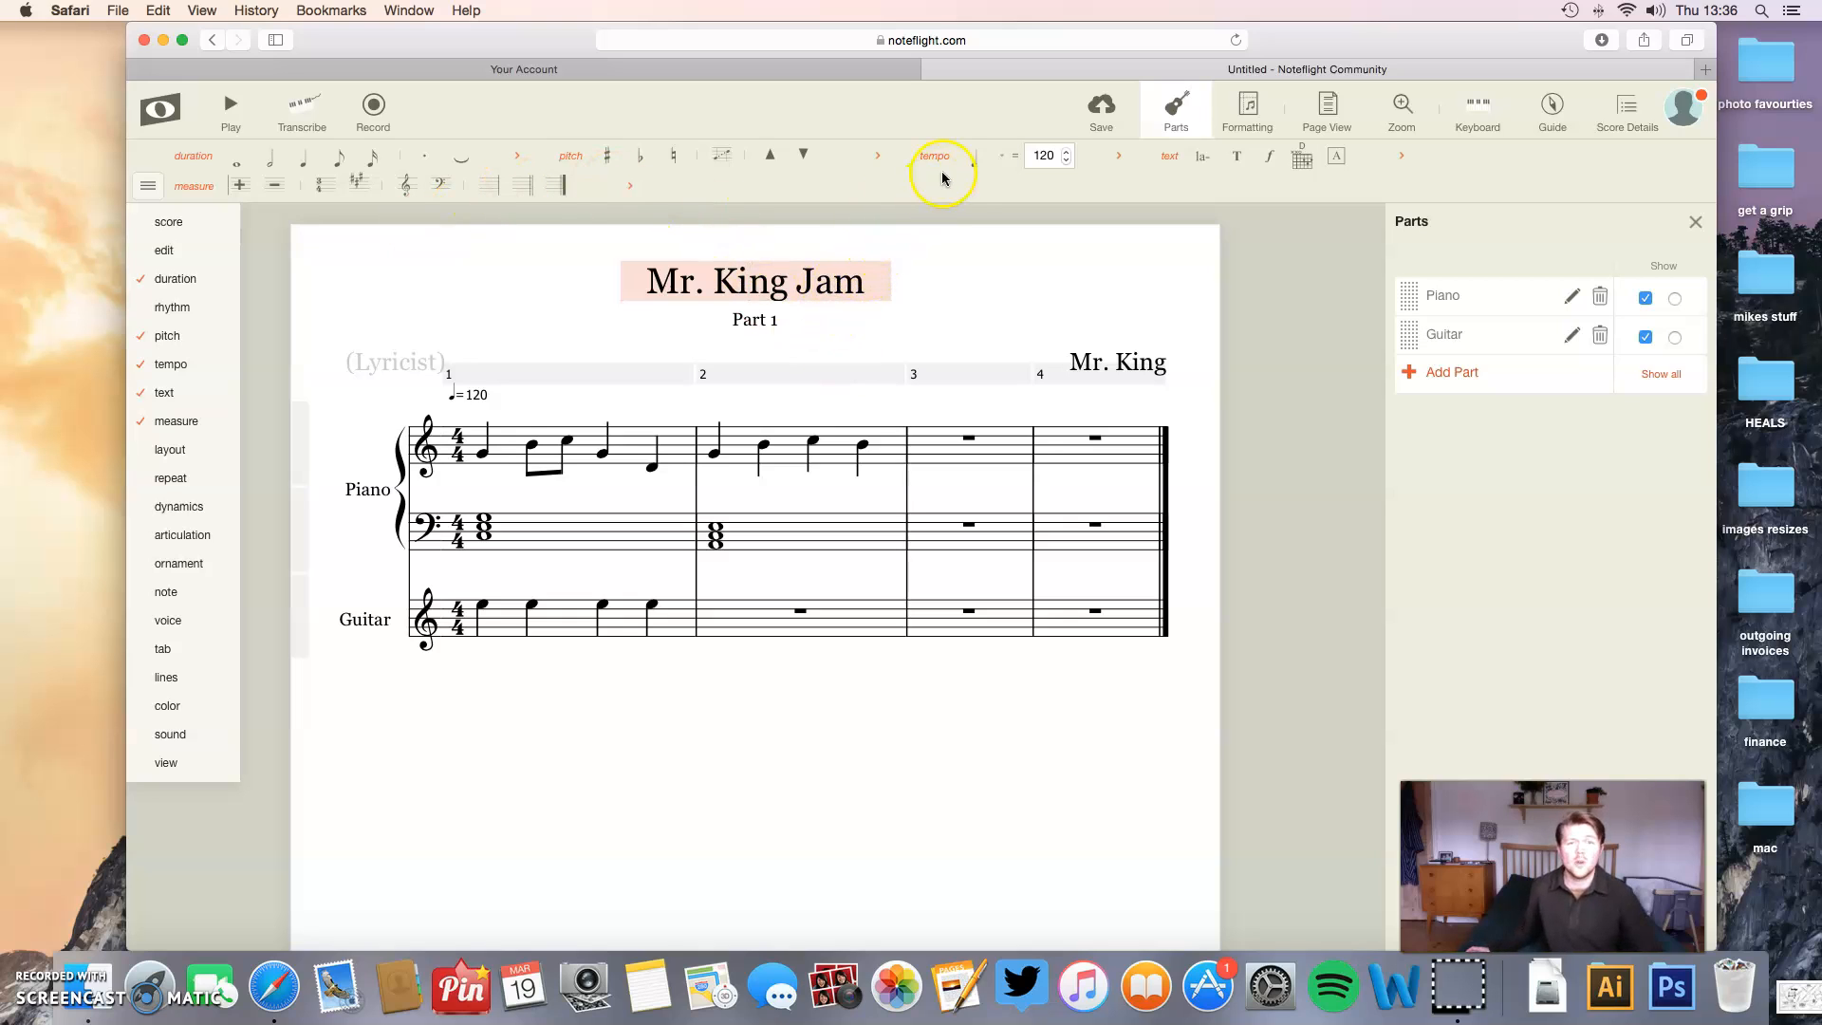
pyautogui.click(977, 324)
# - Save the score, then replace the parts list with the score details and check the sharing options
pyautogui.click(1092, 114)
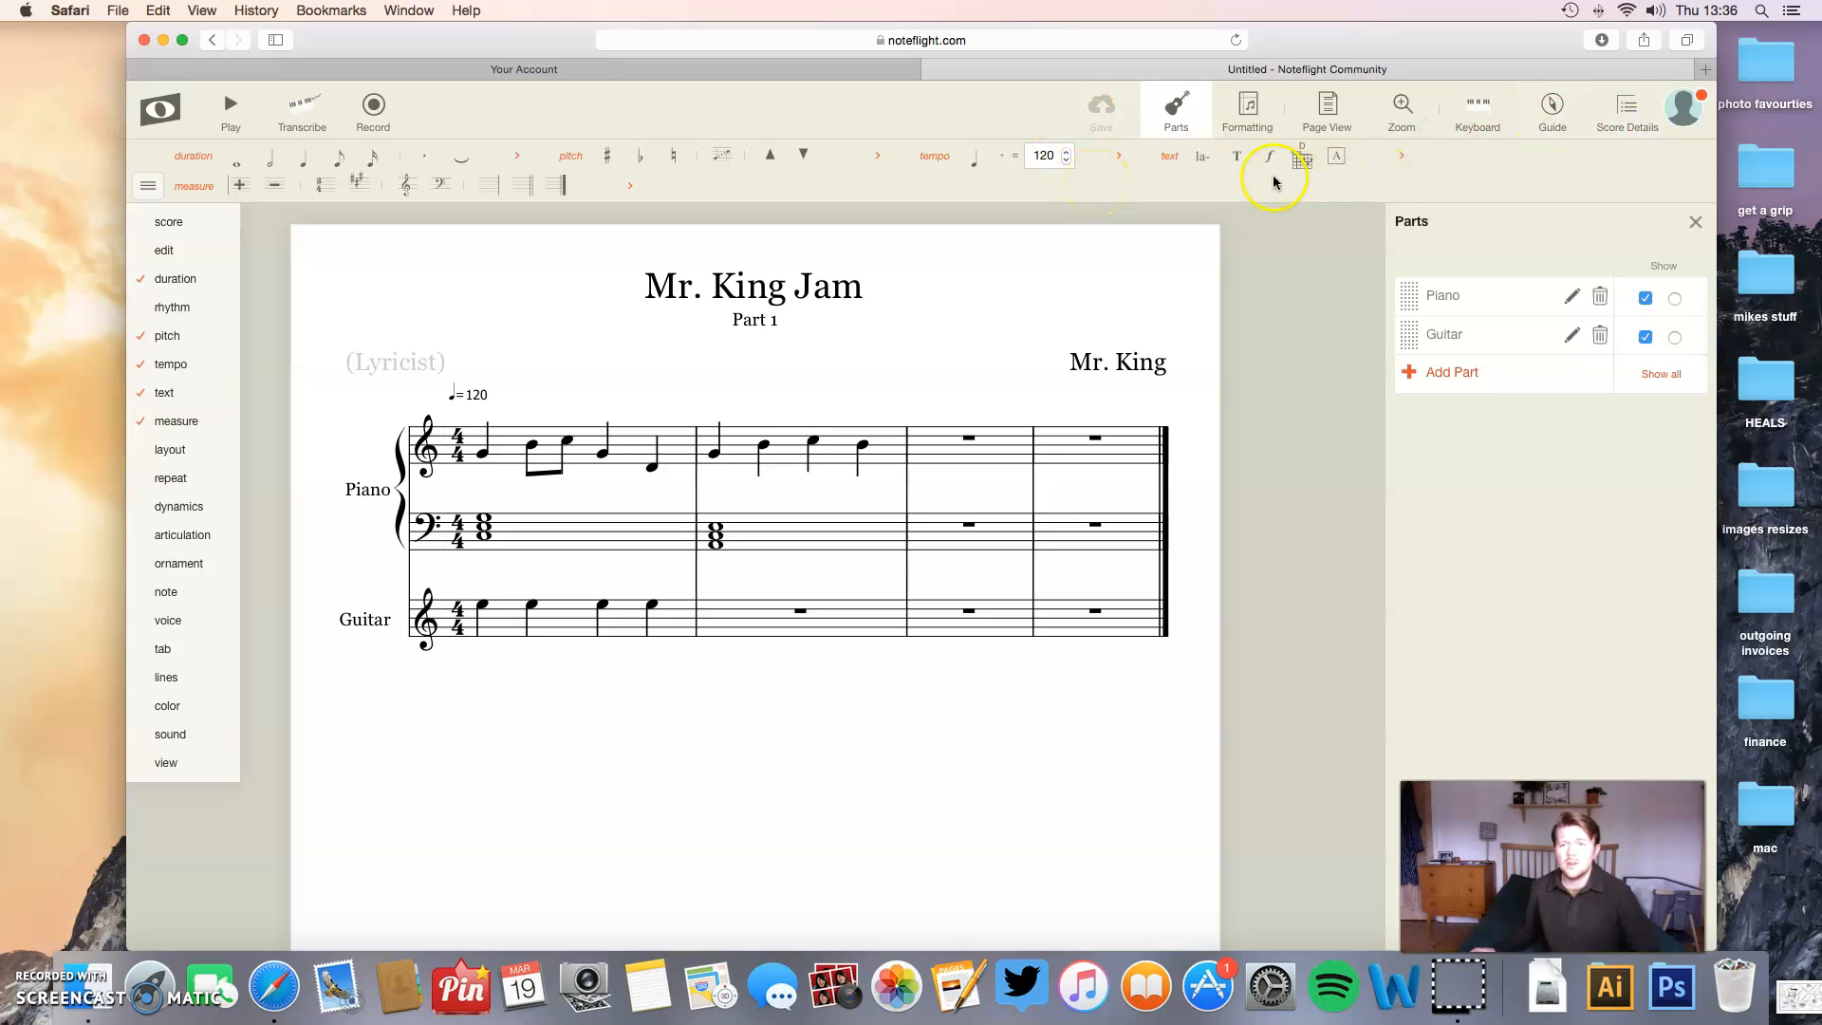
pyautogui.click(1686, 223)
pyautogui.click(1616, 133)
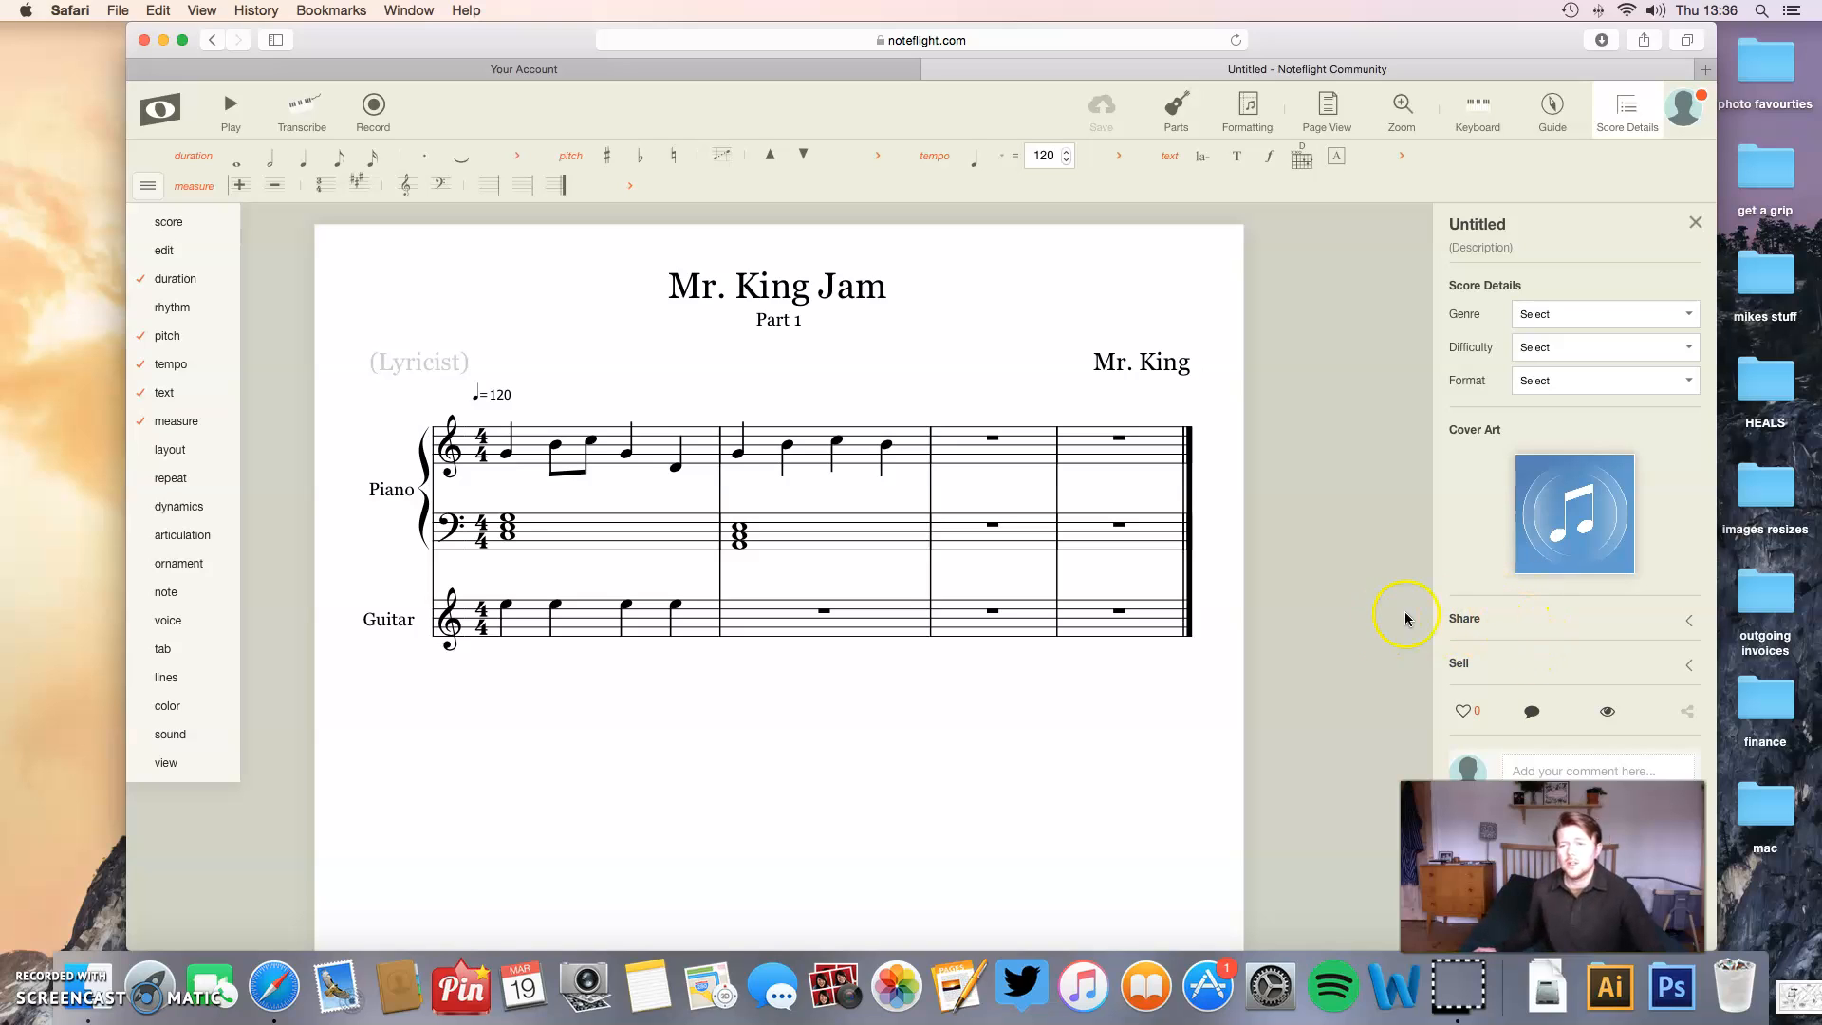
pyautogui.click(1689, 623)
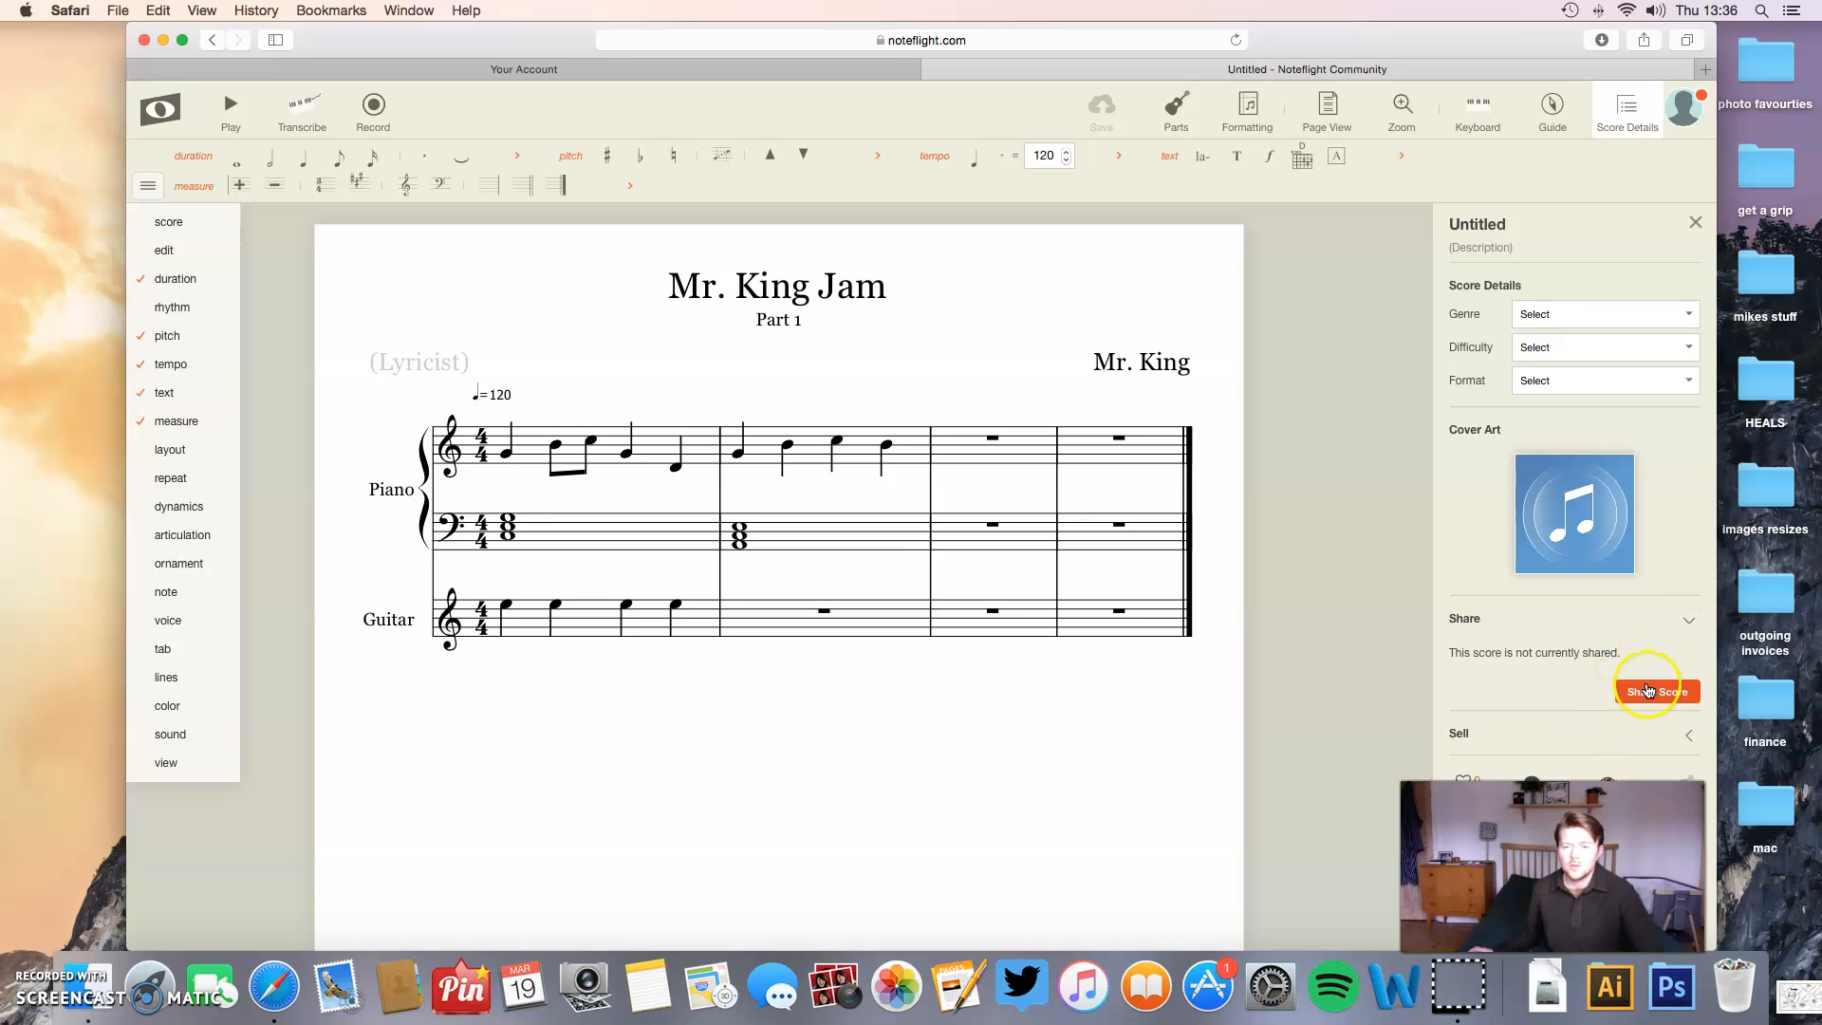
pyautogui.click(1690, 620)
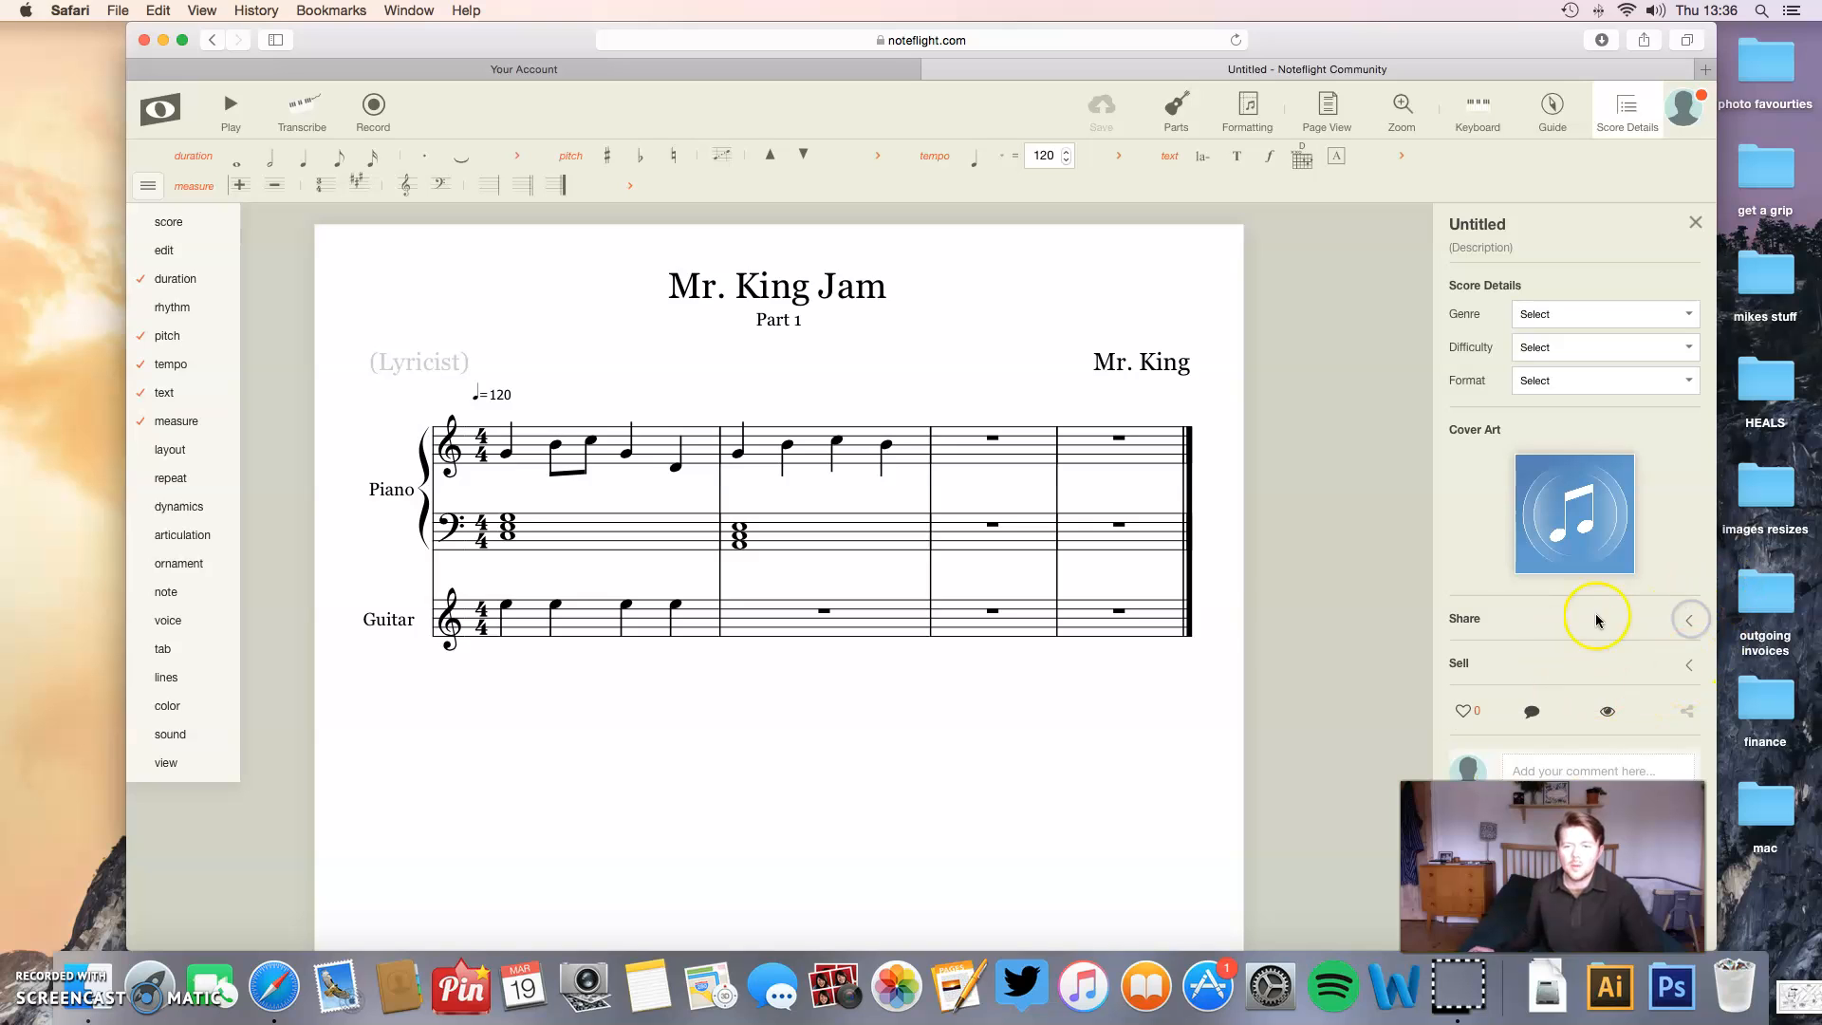
# - Open the Self Isolation Concerto from the recent scores and play it back
pyautogui.click(172, 125)
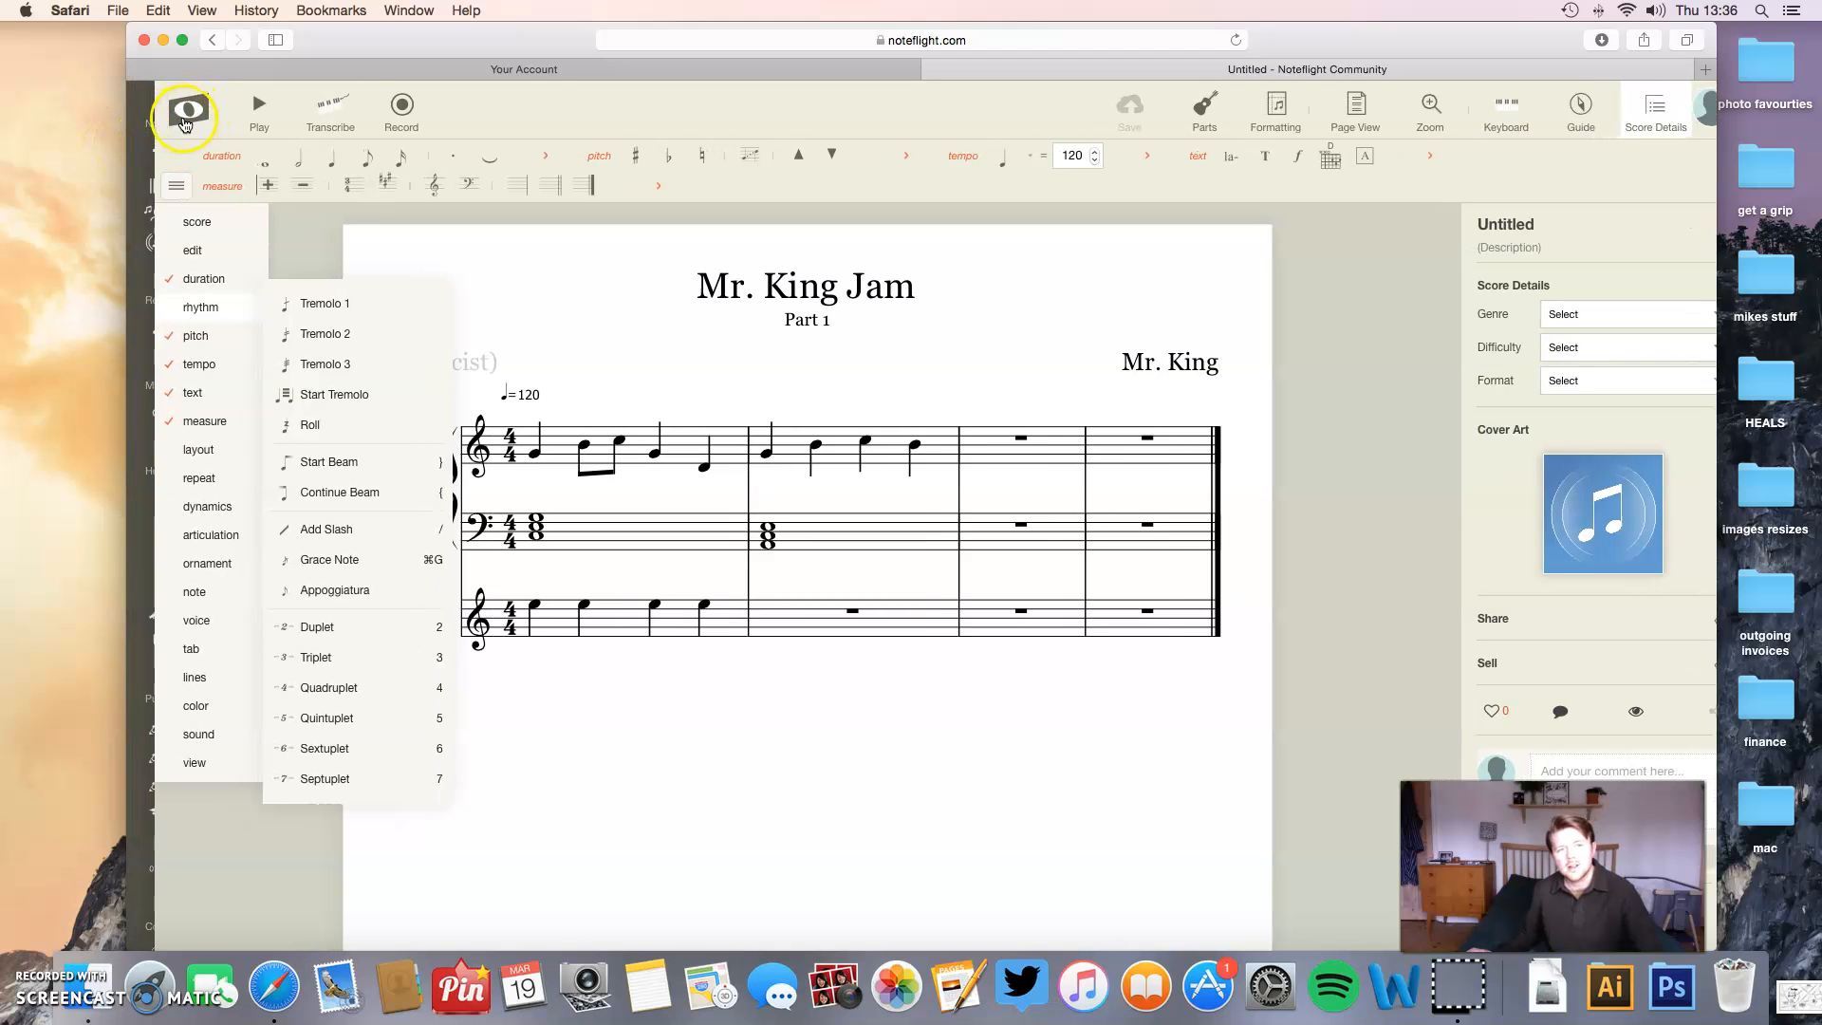
pyautogui.click(178, 121)
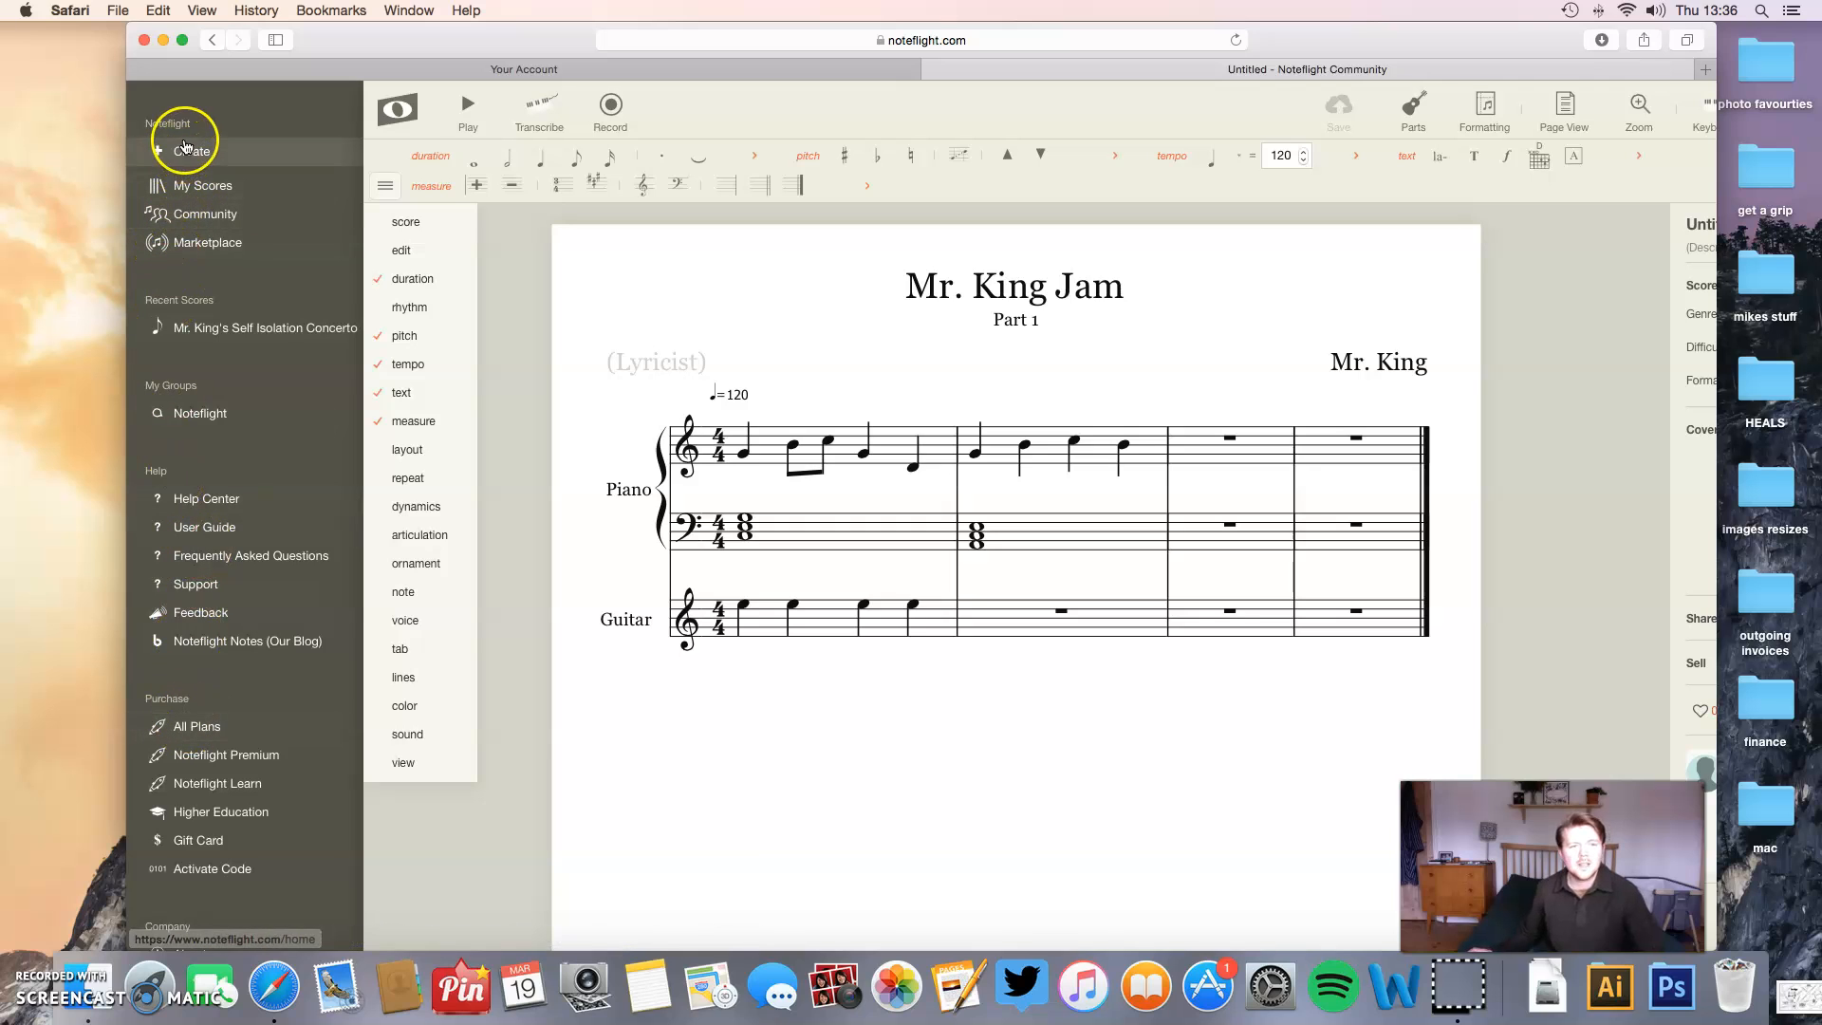
pyautogui.click(233, 331)
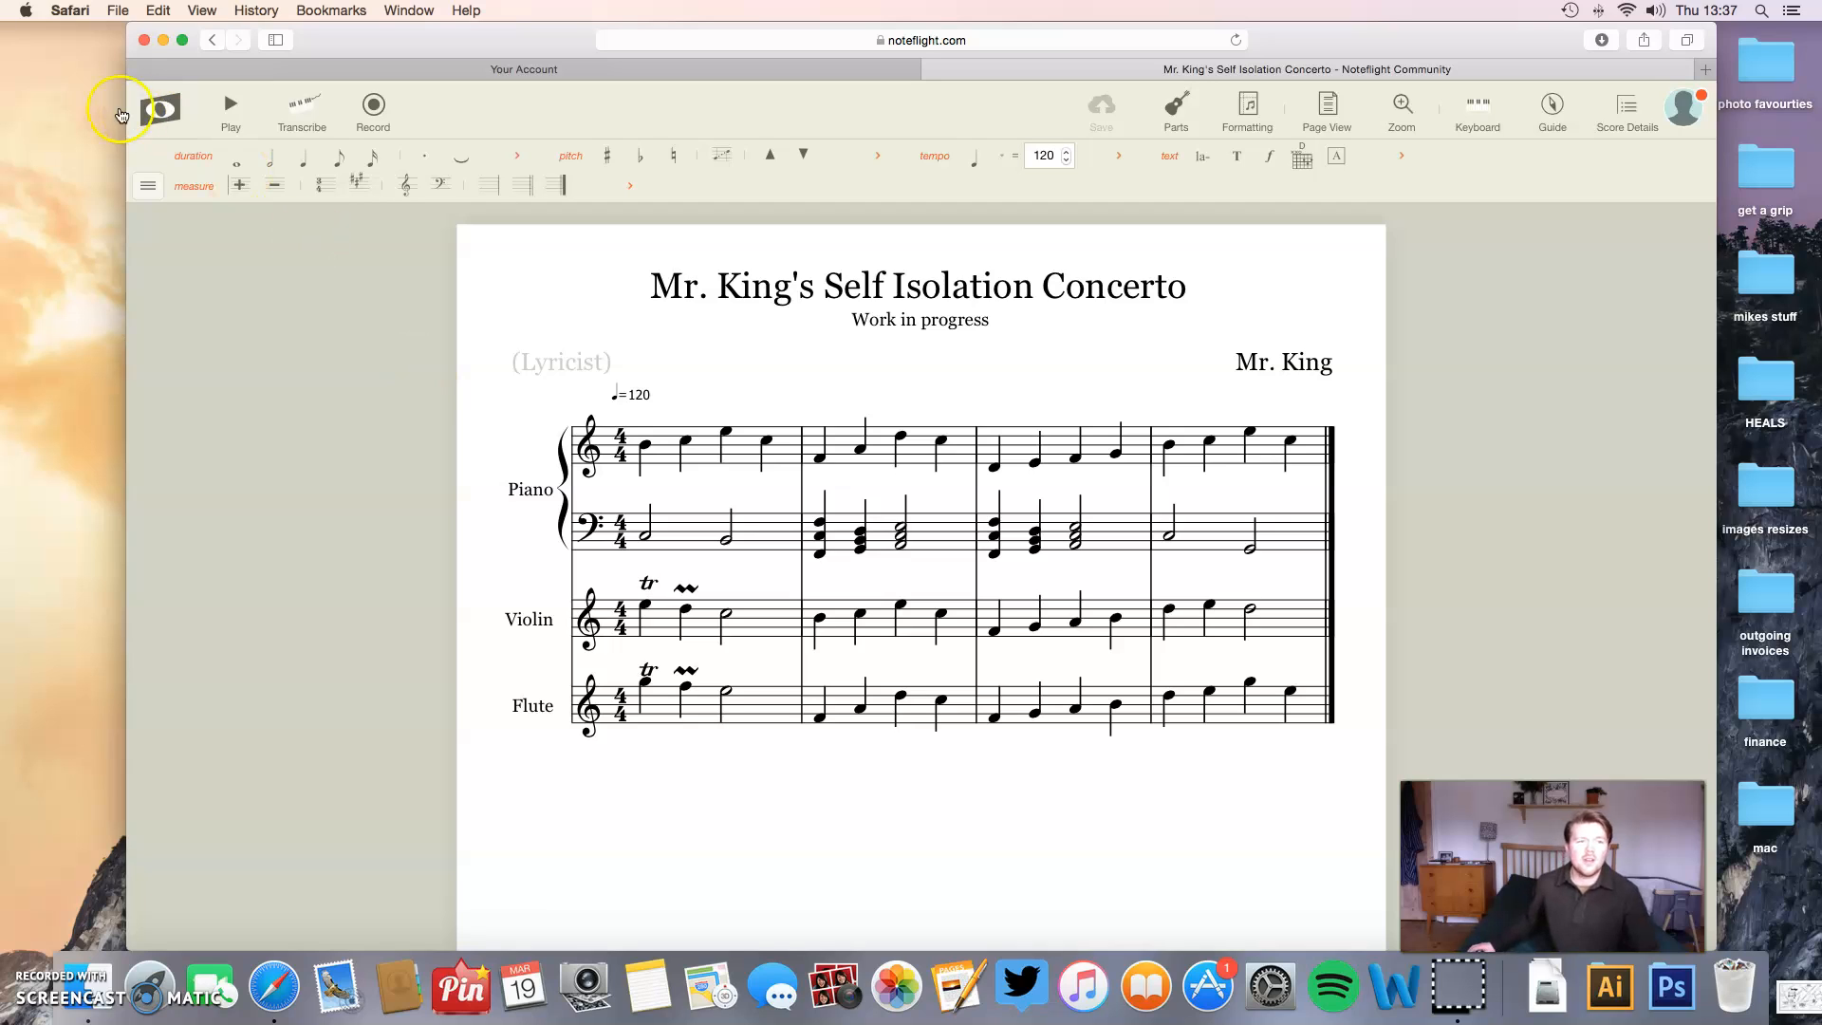
pyautogui.click(237, 122)
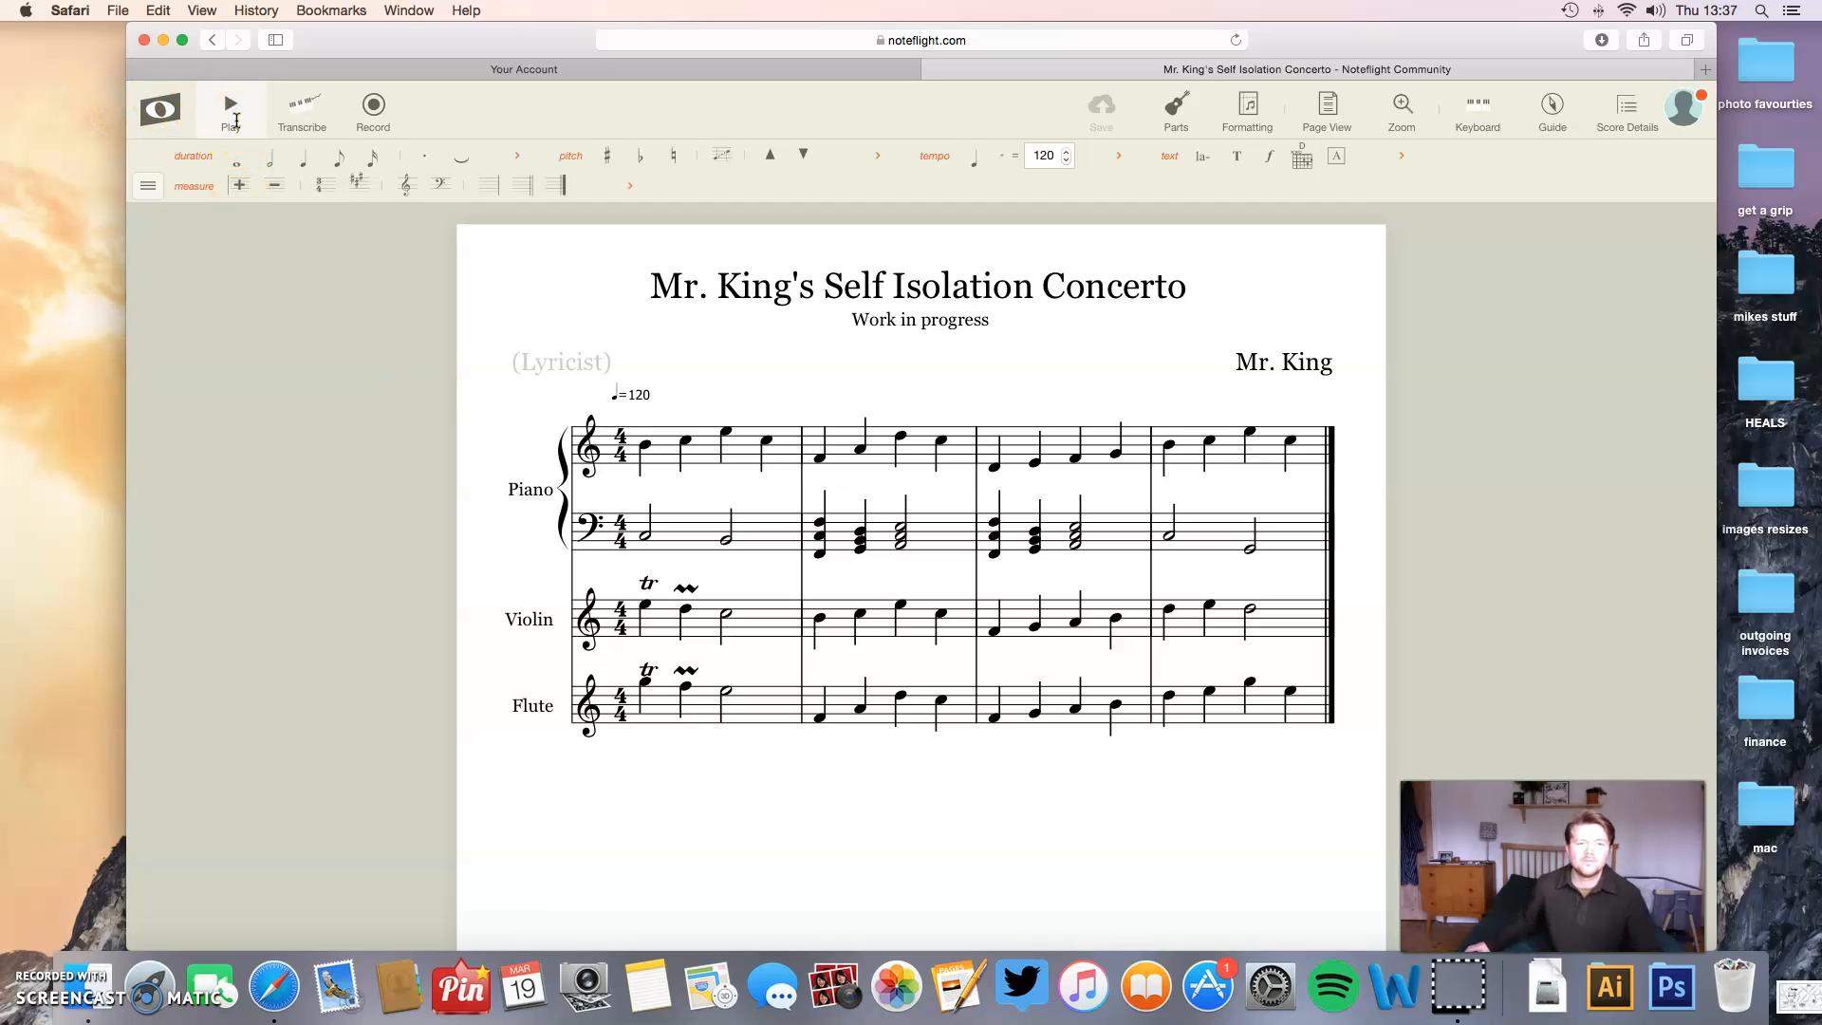
pyautogui.click(242, 125)
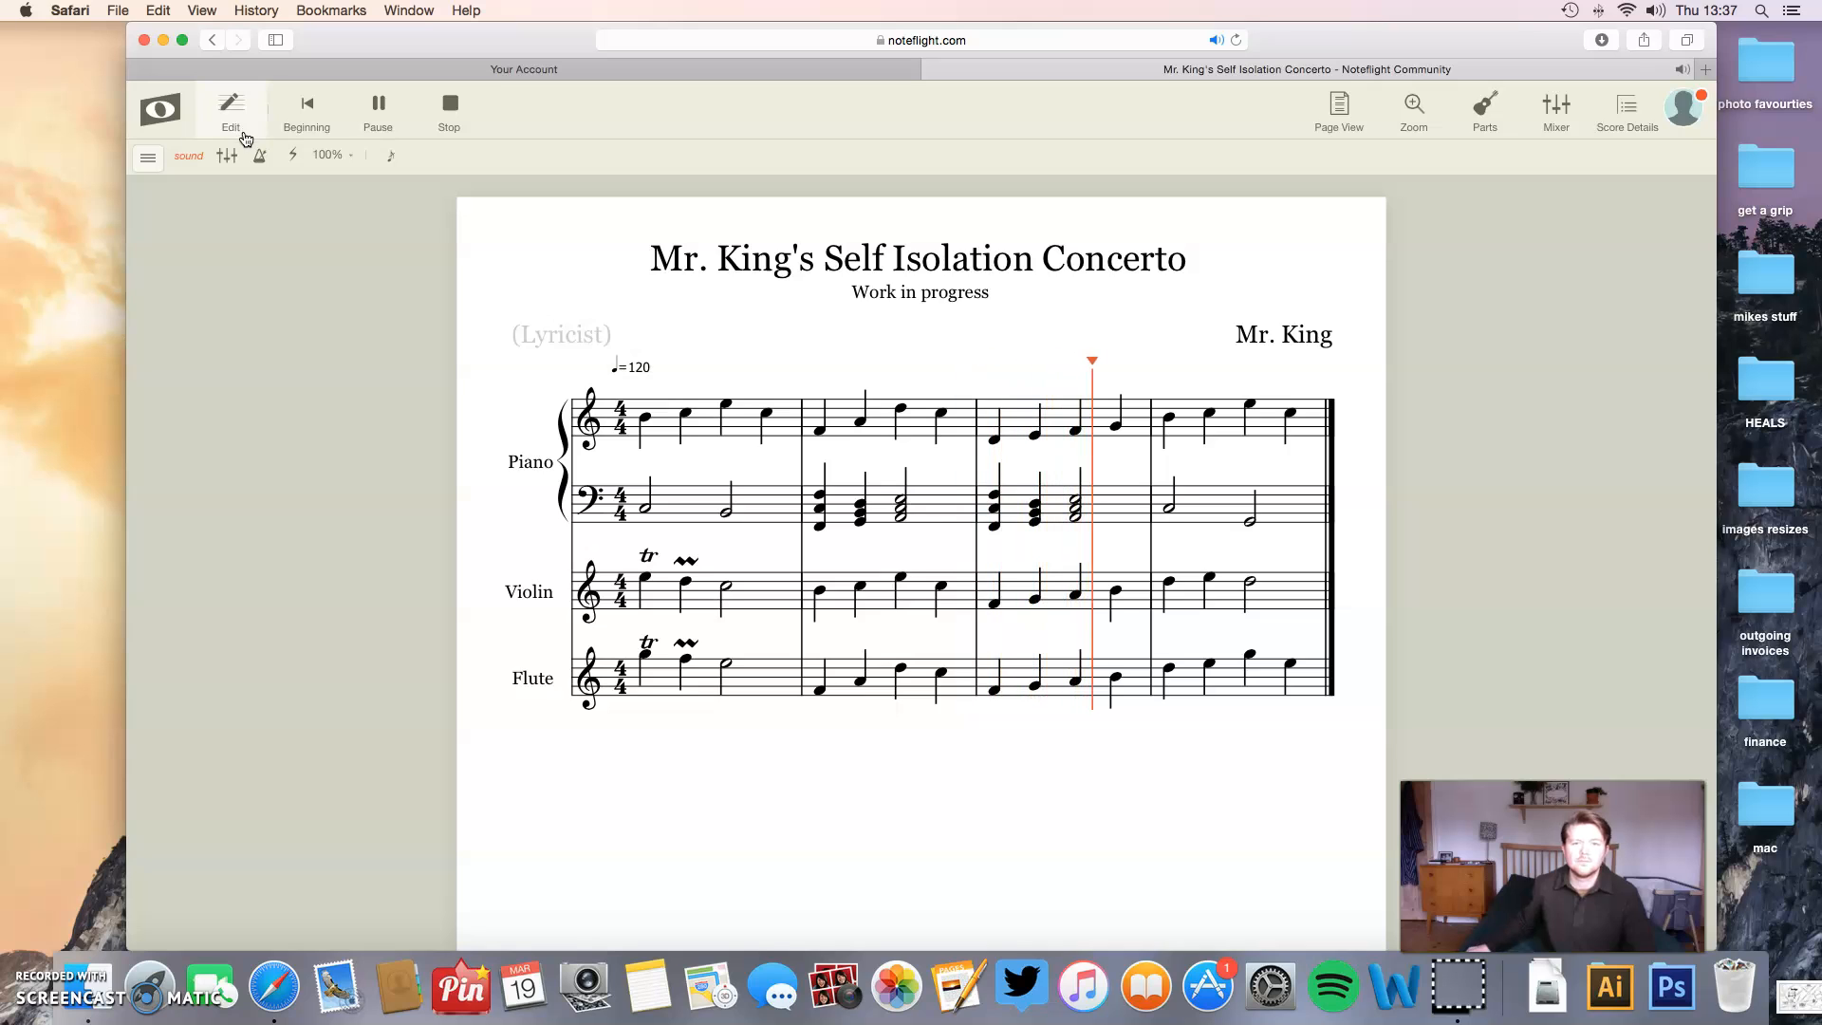
pyautogui.click(452, 104)
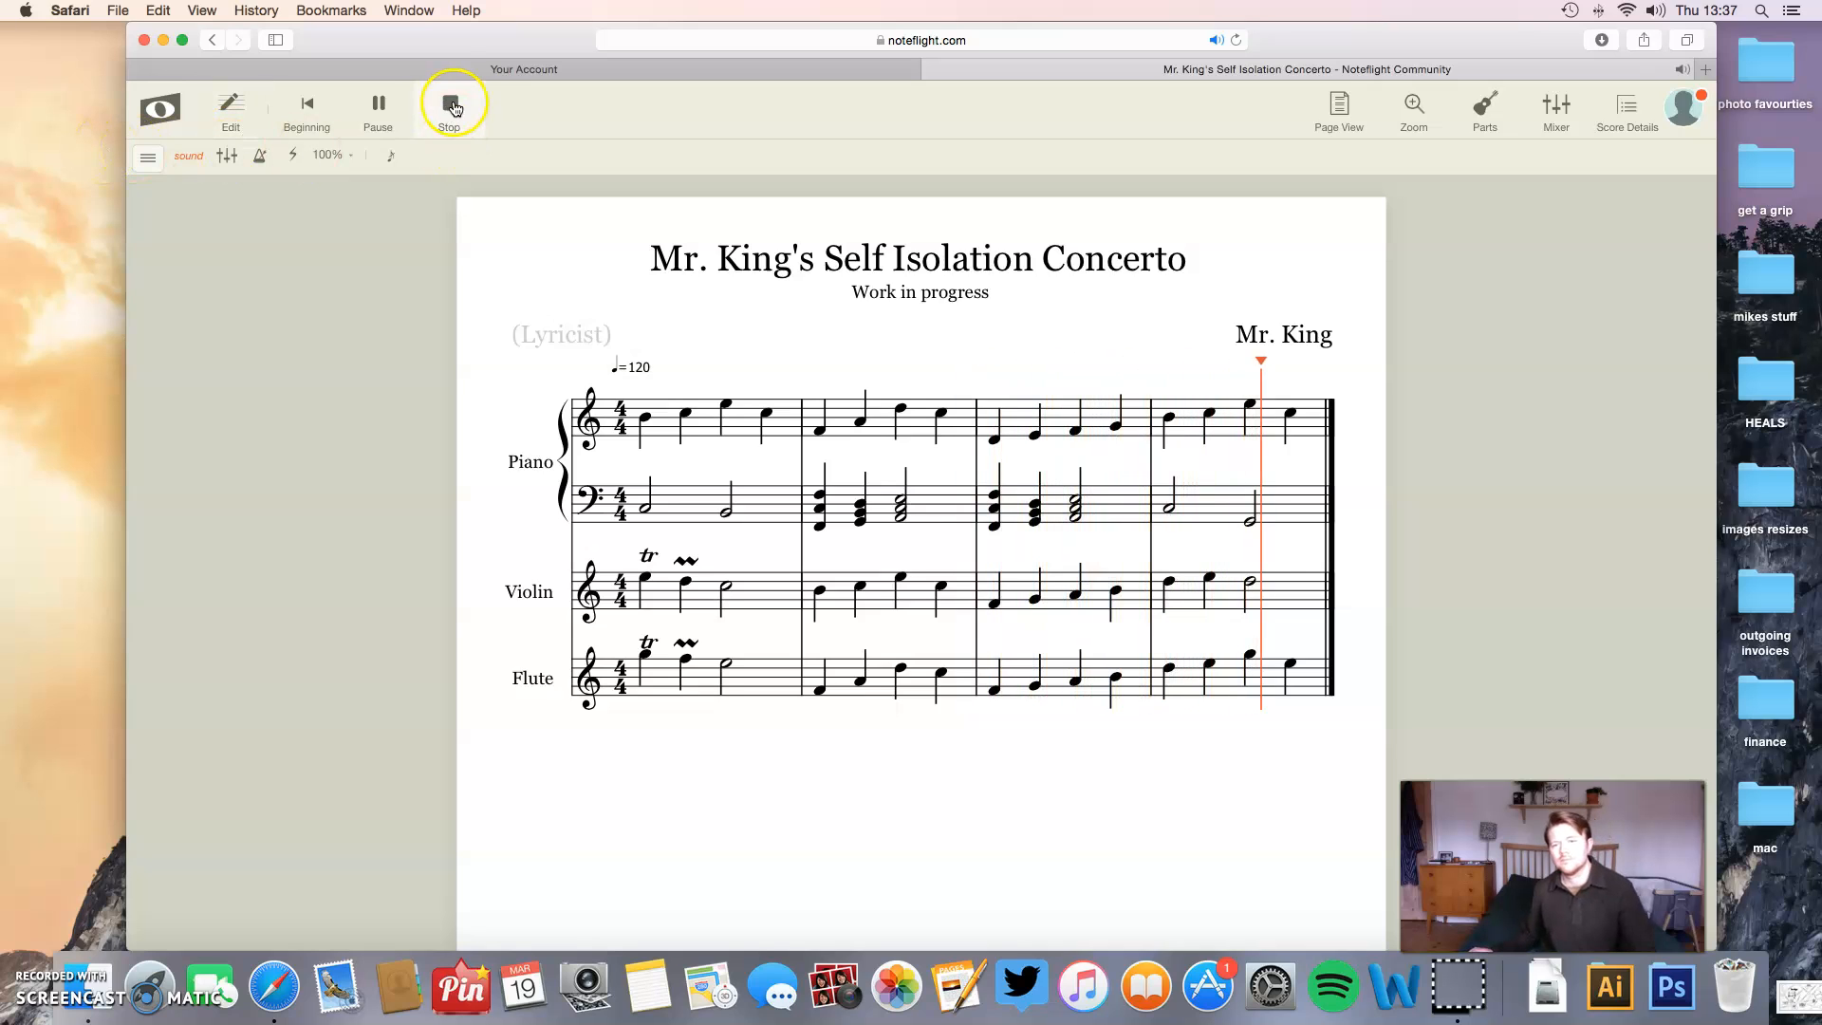
pyautogui.click(455, 104)
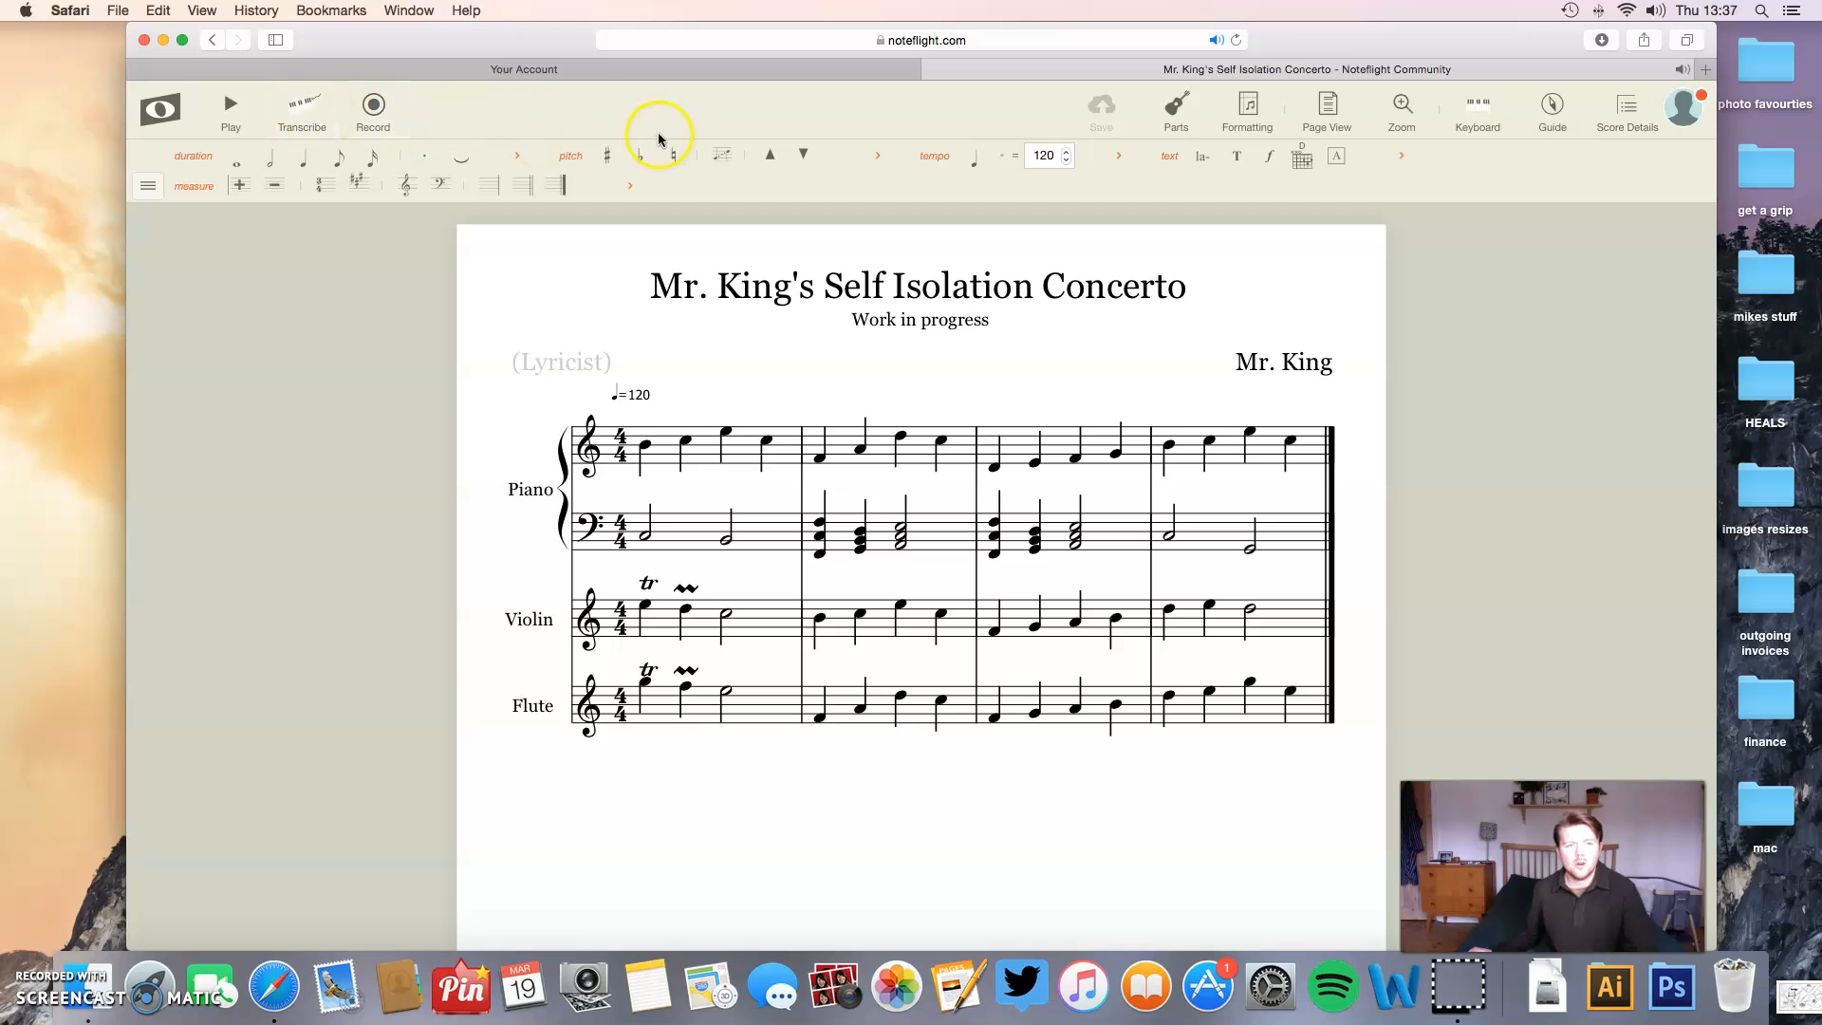